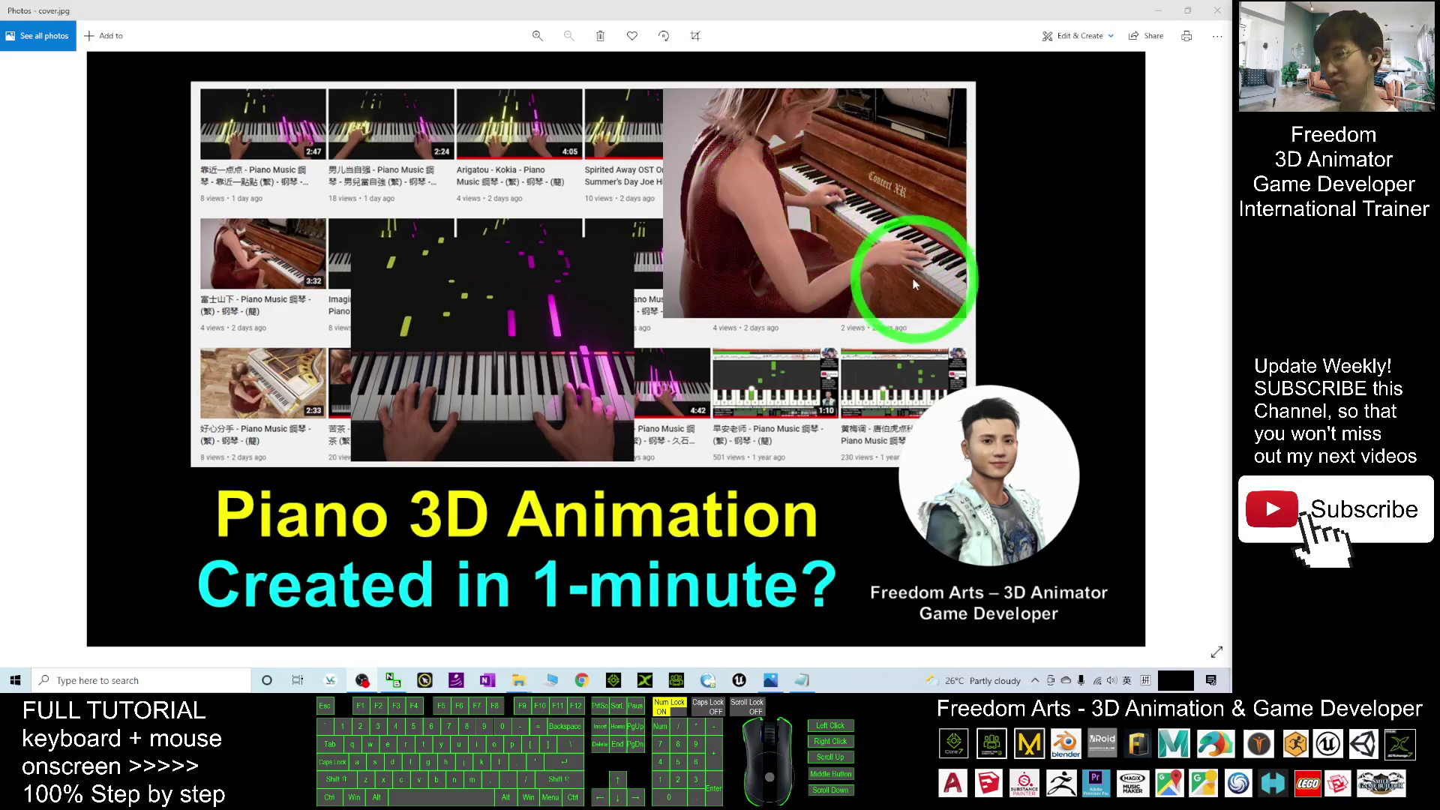
# Restore the cover image, then preview Jurassic Park.mp3 with a seek and pause before closing Groove Music.
pyautogui.doubleClick(515, 9)
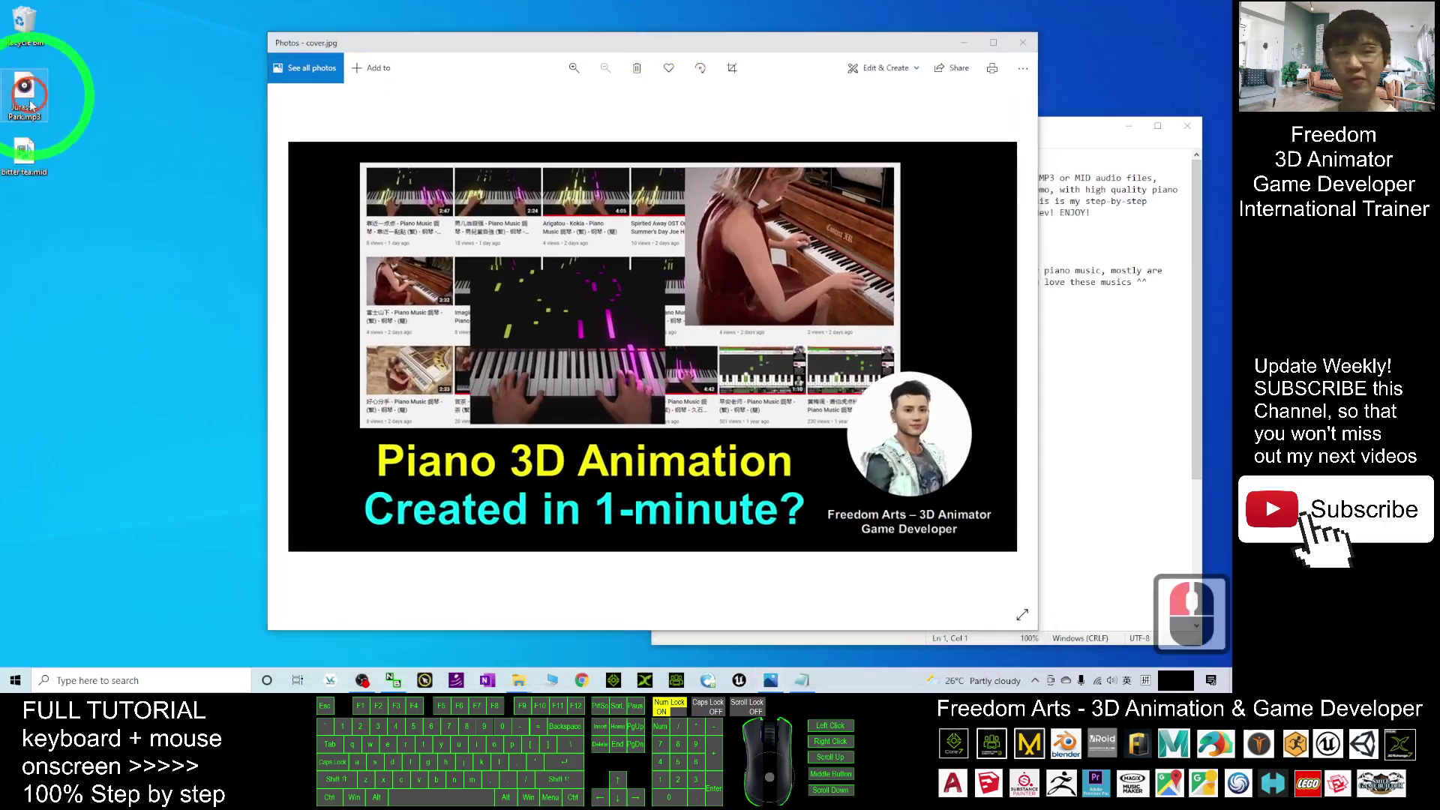
pyautogui.click(58, 173)
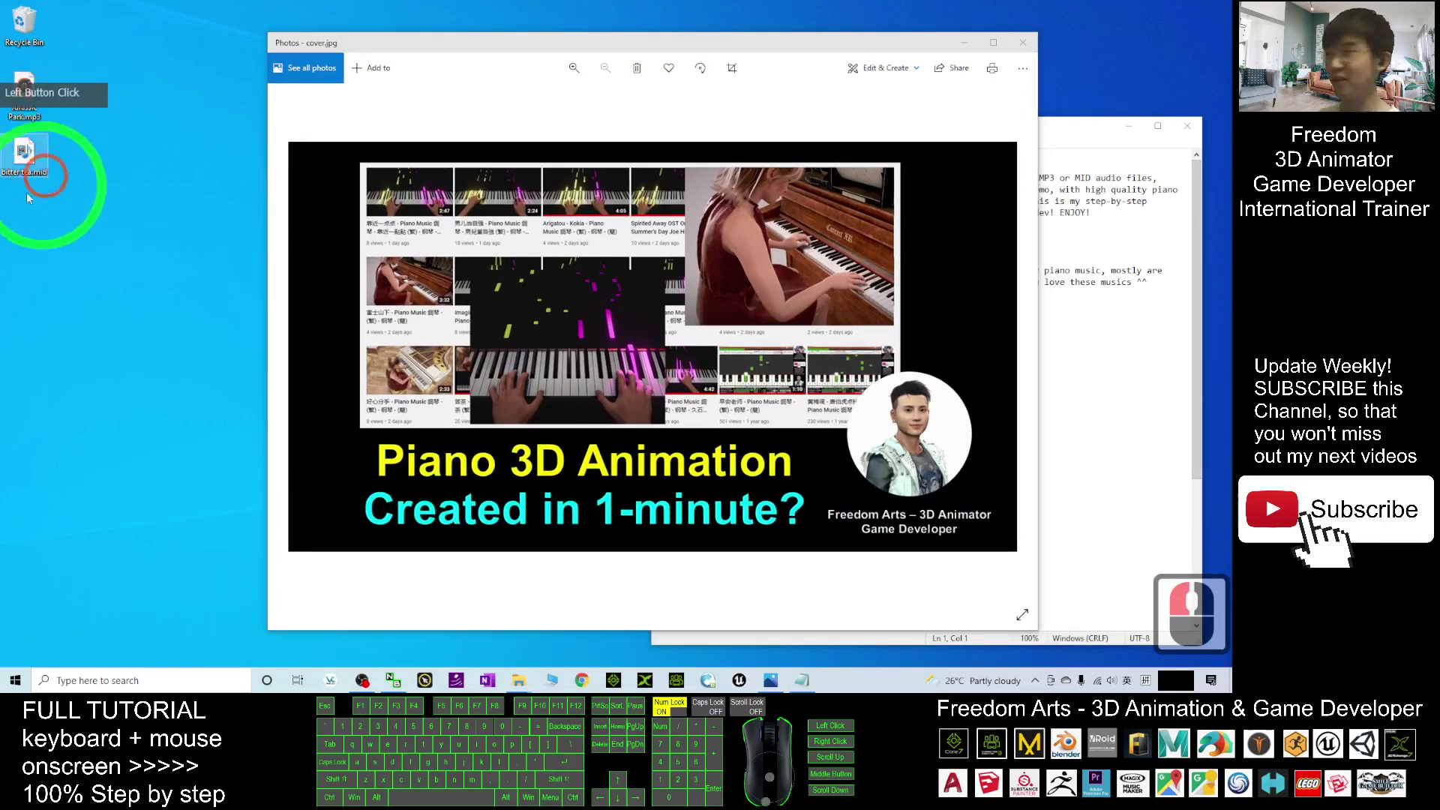
pyautogui.click(39, 100)
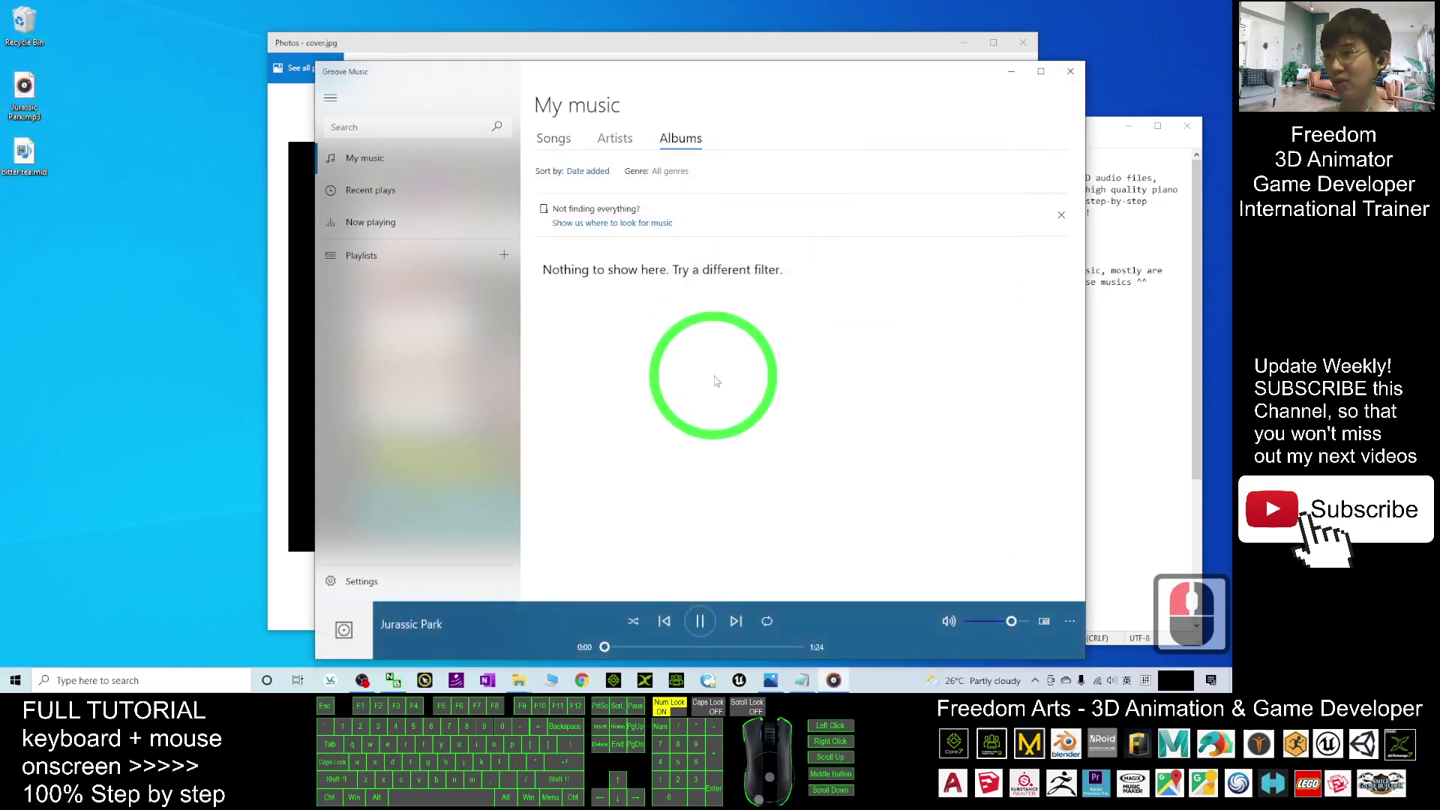
pyautogui.click(650, 647)
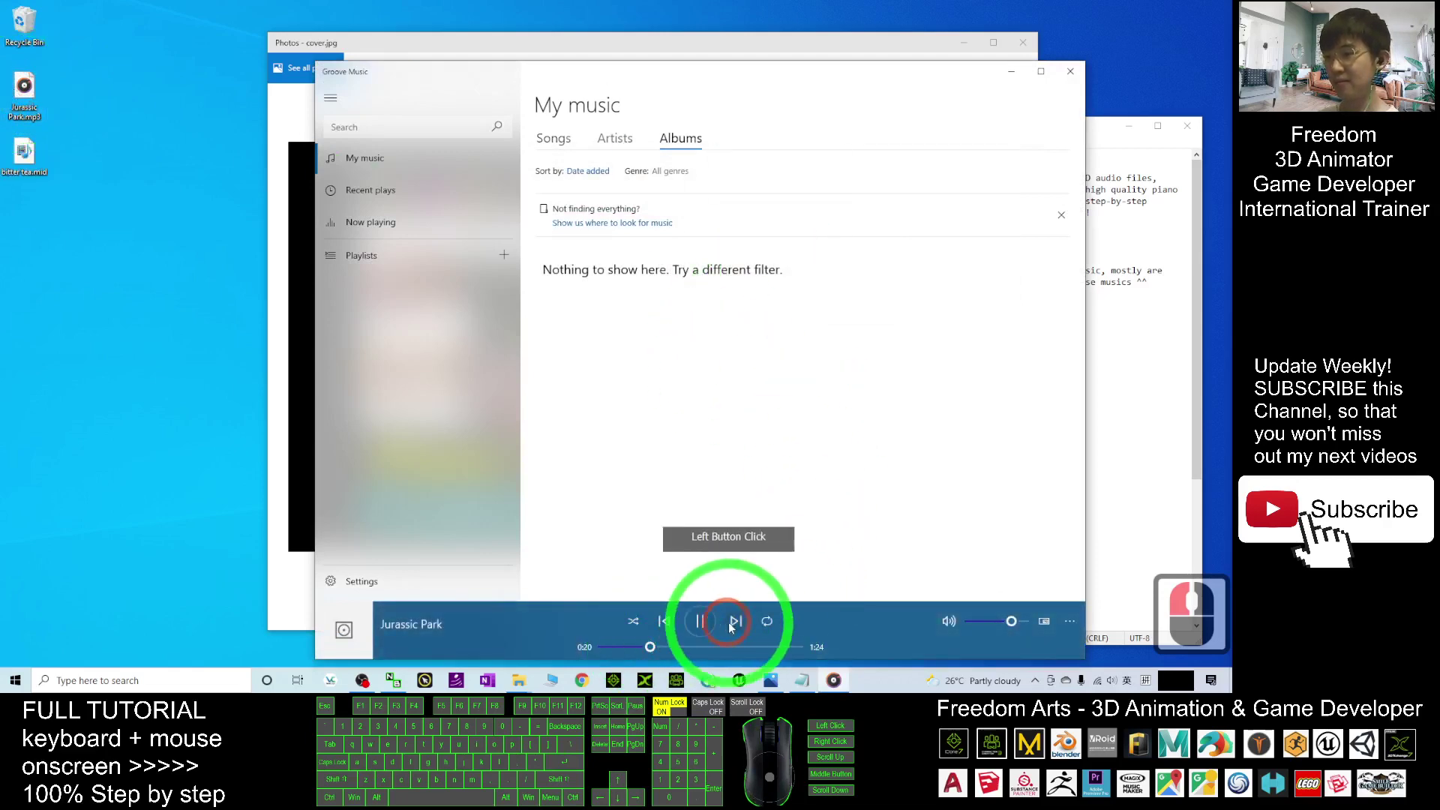
pyautogui.click(699, 621)
pyautogui.click(1073, 73)
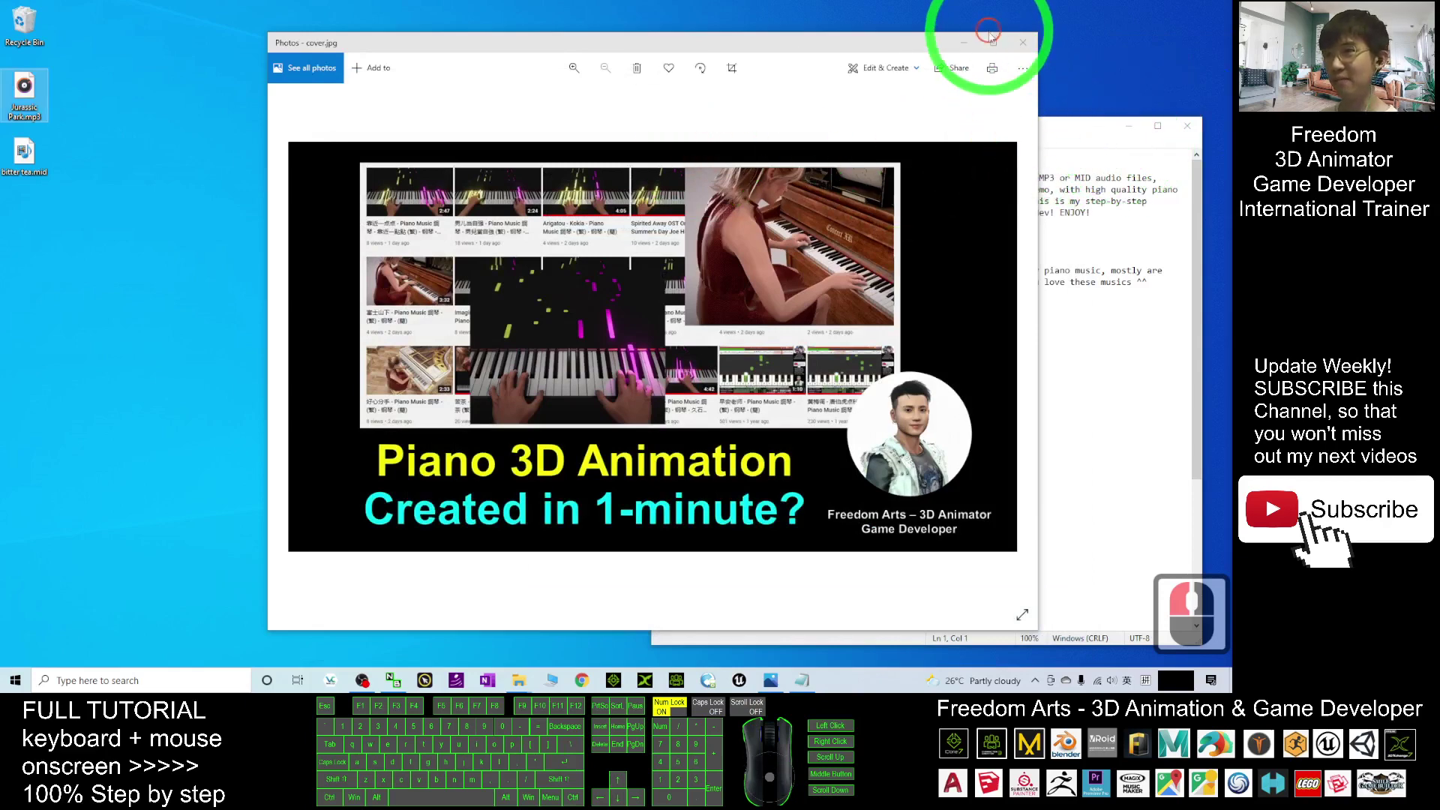
# Copy the concertcreator.ai download link from the Notepad notes.
pyautogui.click(989, 41)
pyautogui.click(803, 678)
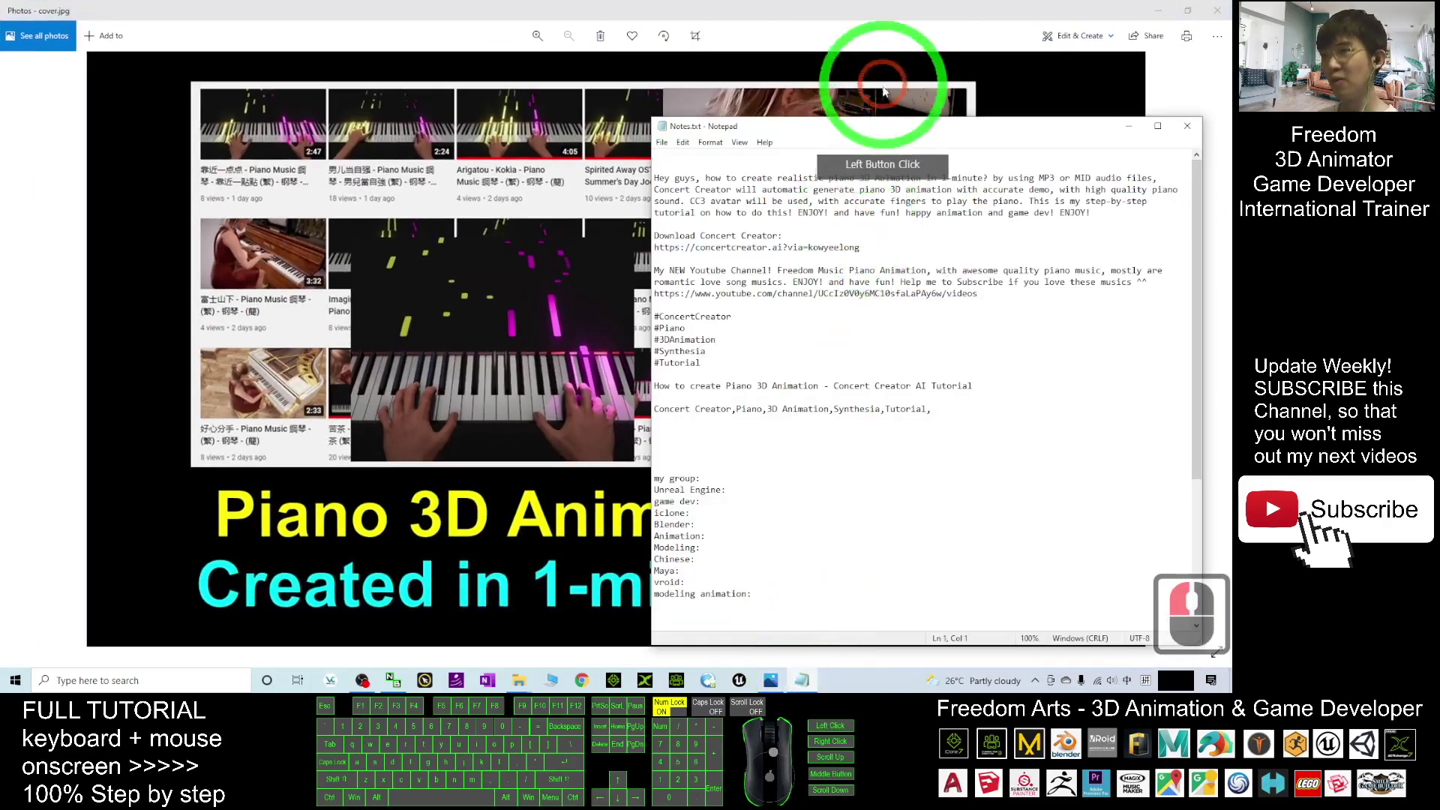
pyautogui.moveTo(900, 128); pyautogui.dragTo(904, 100)
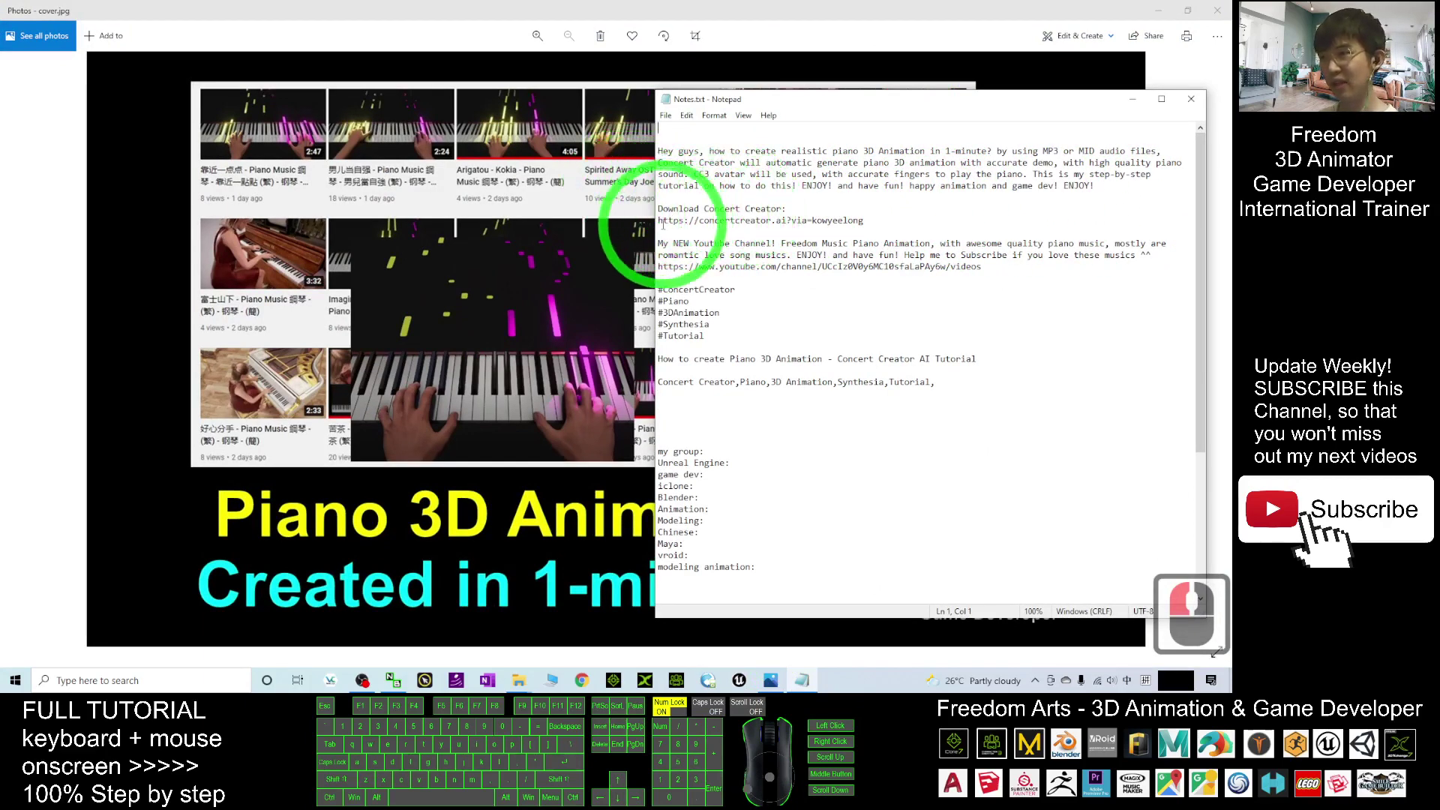
pyautogui.moveTo(658, 220); pyautogui.dragTo(889, 225)
pyautogui.hotkey('ctrl', 'c')
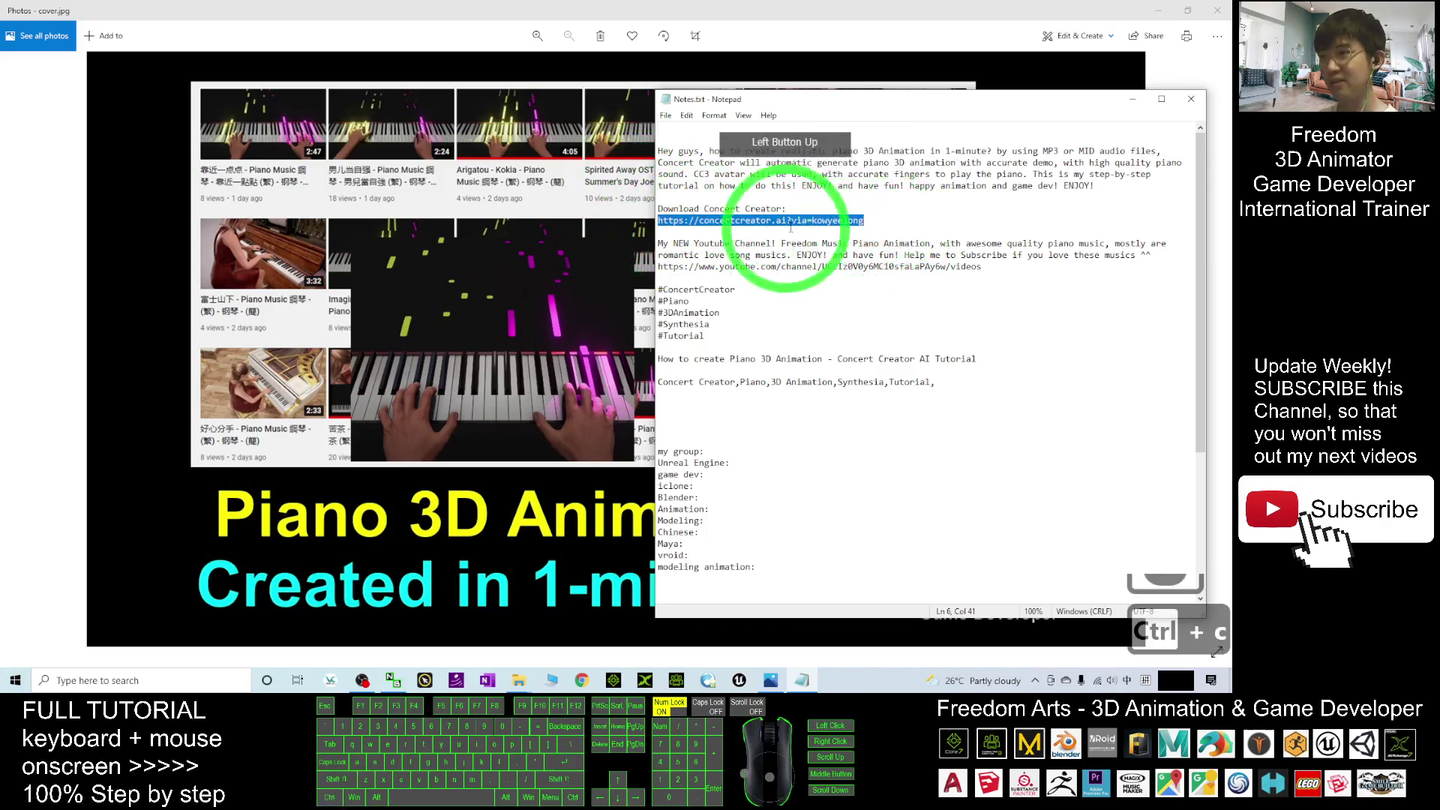
# Open the copied concertcreator.ai link in Chrome.
pyautogui.click(1131, 100)
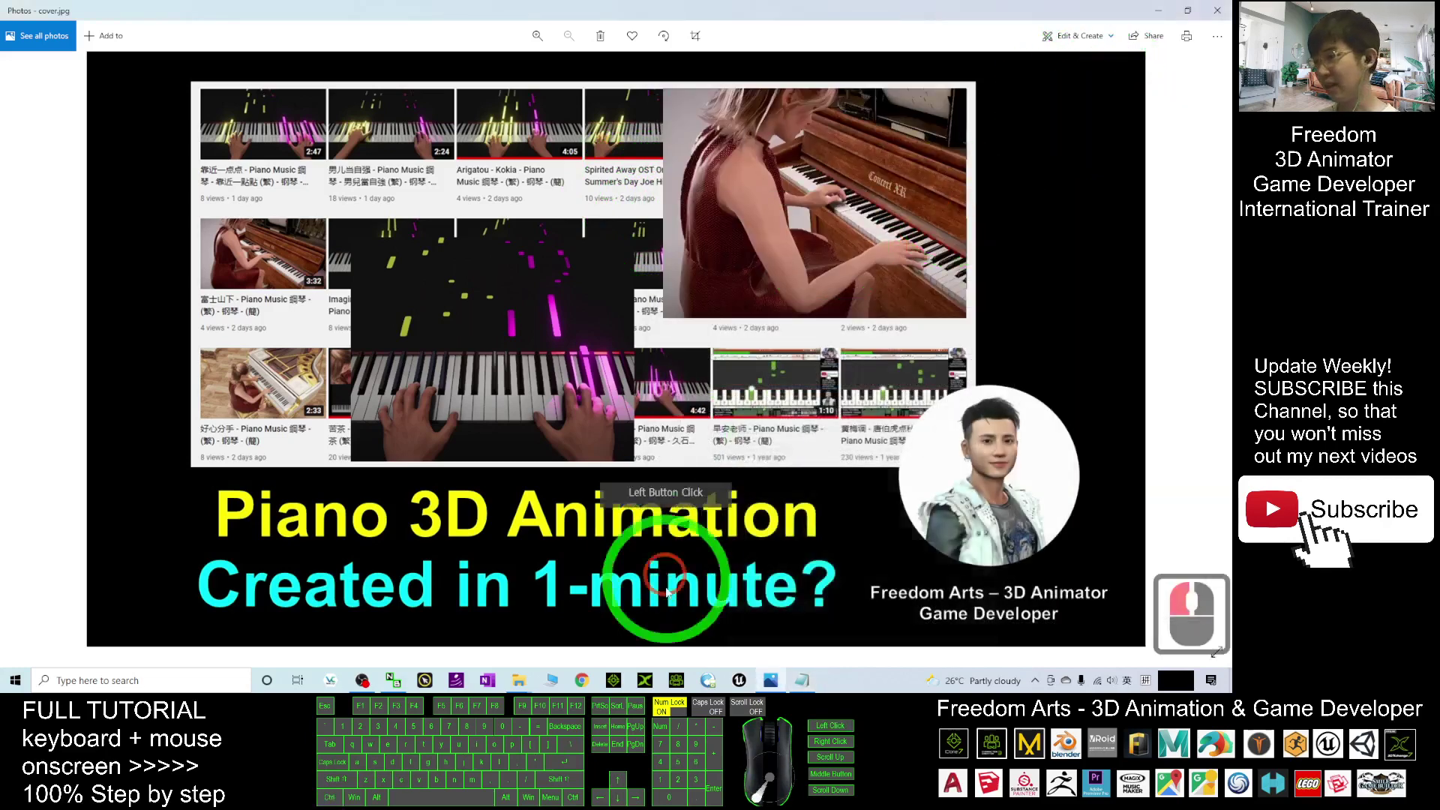
pyautogui.click(676, 379)
pyautogui.click(267, 34)
pyautogui.hotkey('ctrl', 'v')
pyautogui.press('Return')
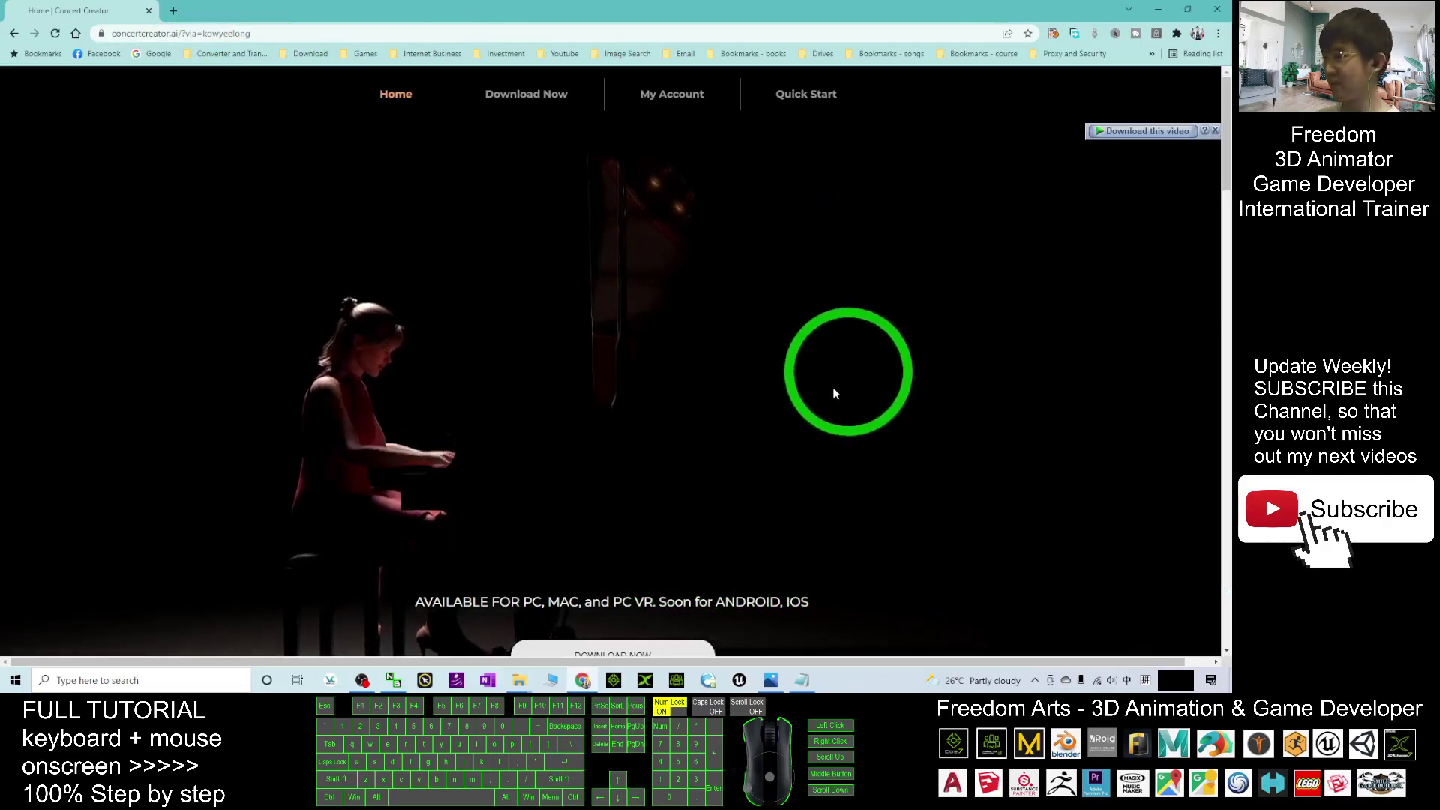
pyautogui.scroll(-3, 613, 432)
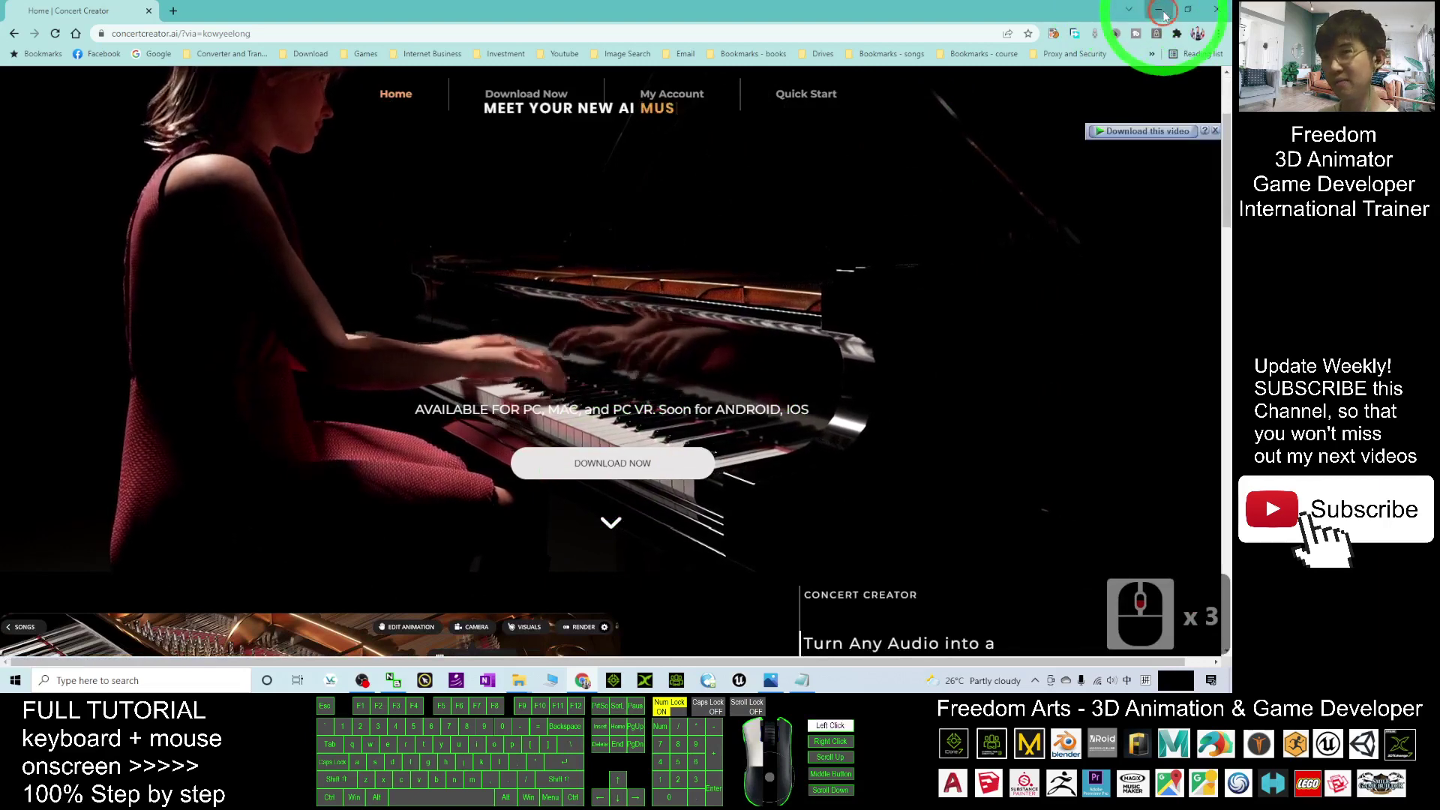
# Minimize Chrome after viewing the Concert Creator homepage's download section.
pyautogui.click(1129, 9)
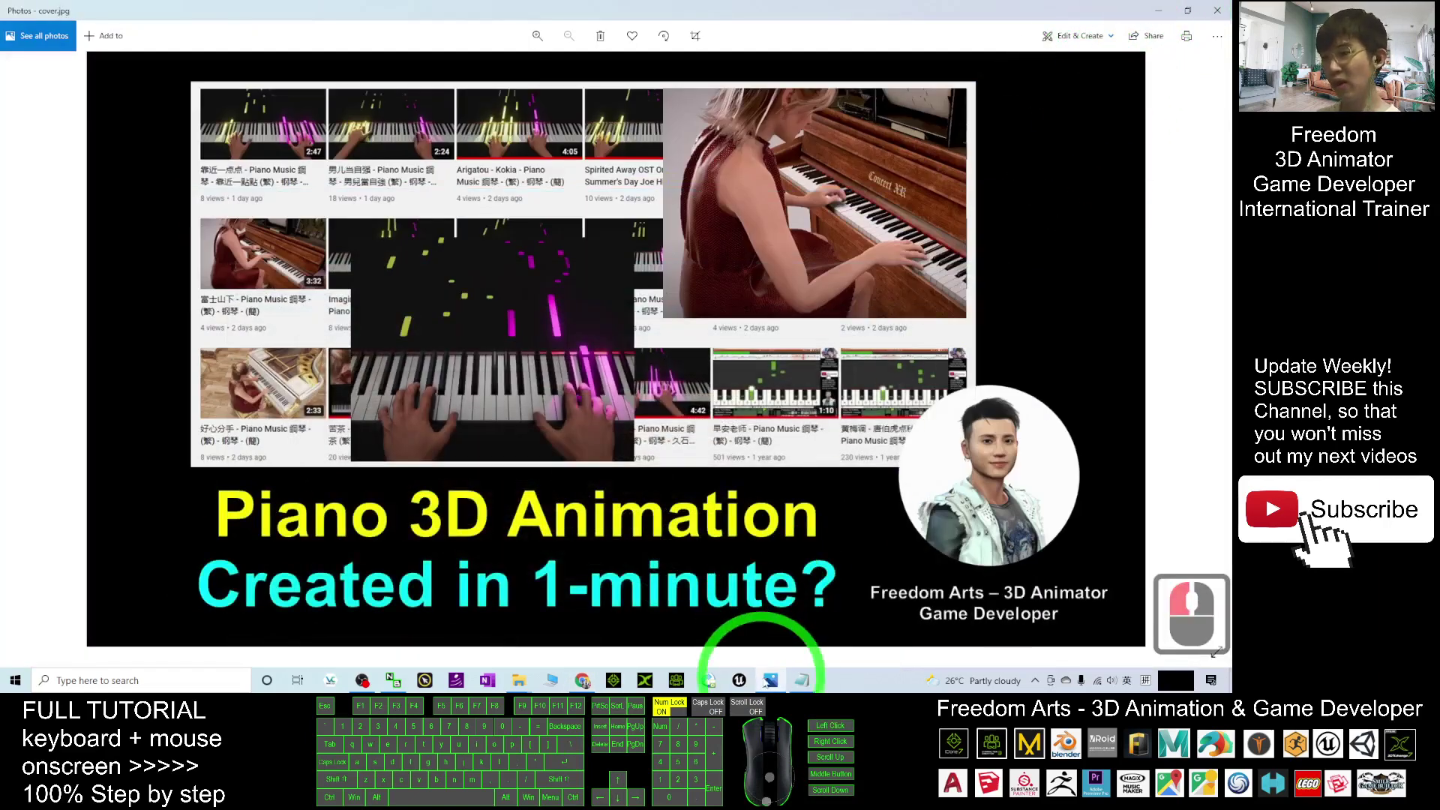
# Highlight the phrase 'MP3 or MID audio files' in the Notepad notes.
pyautogui.click(801, 680)
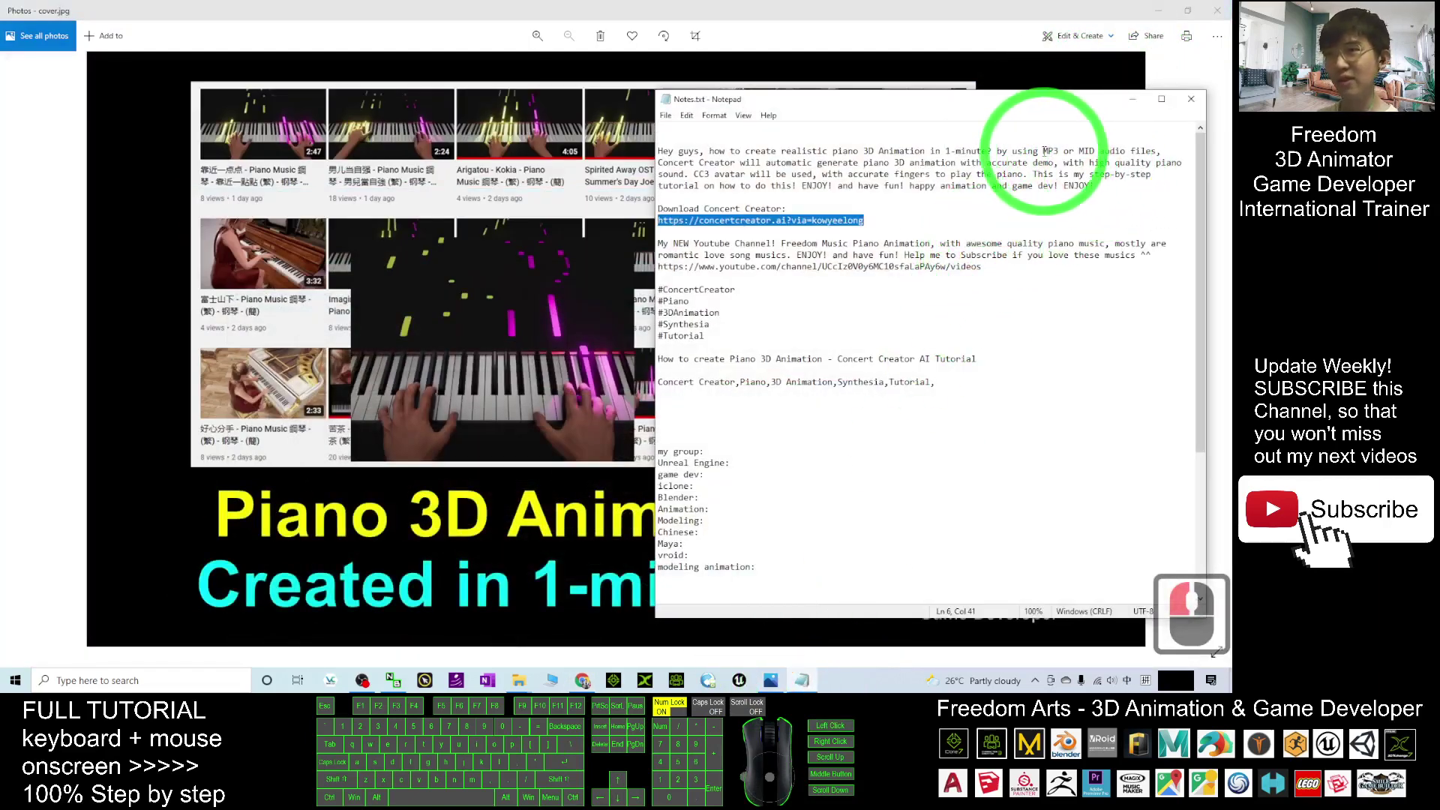
pyautogui.moveTo(1044, 149); pyautogui.dragTo(1153, 150)
pyautogui.click(1153, 150)
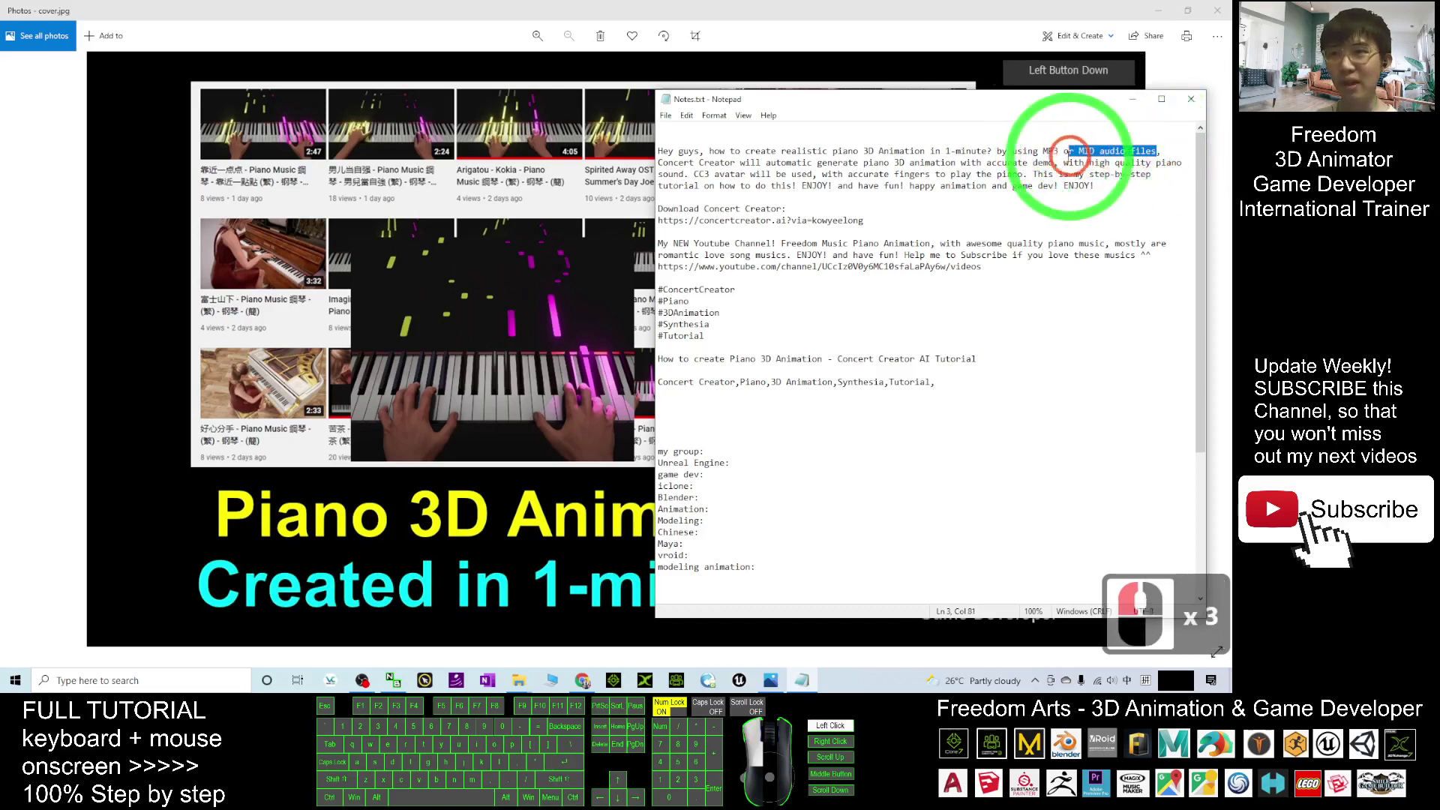
pyautogui.moveTo(1045, 150); pyautogui.dragTo(1158, 150)
# Preview bitter tea.mid from the desktop, close the players, and highlight 'creator' in the link.
pyautogui.click(1162, 9)
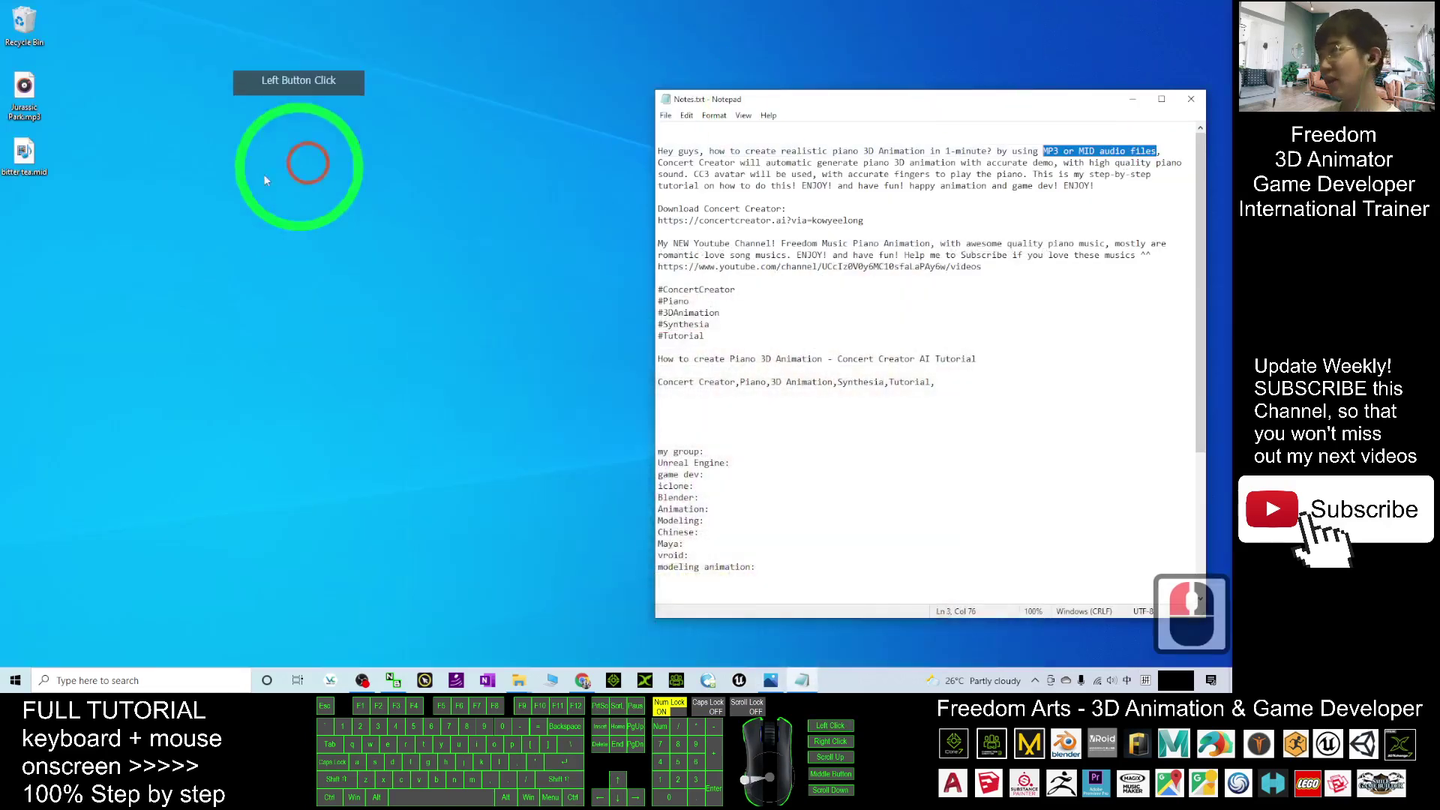
pyautogui.click(24, 149)
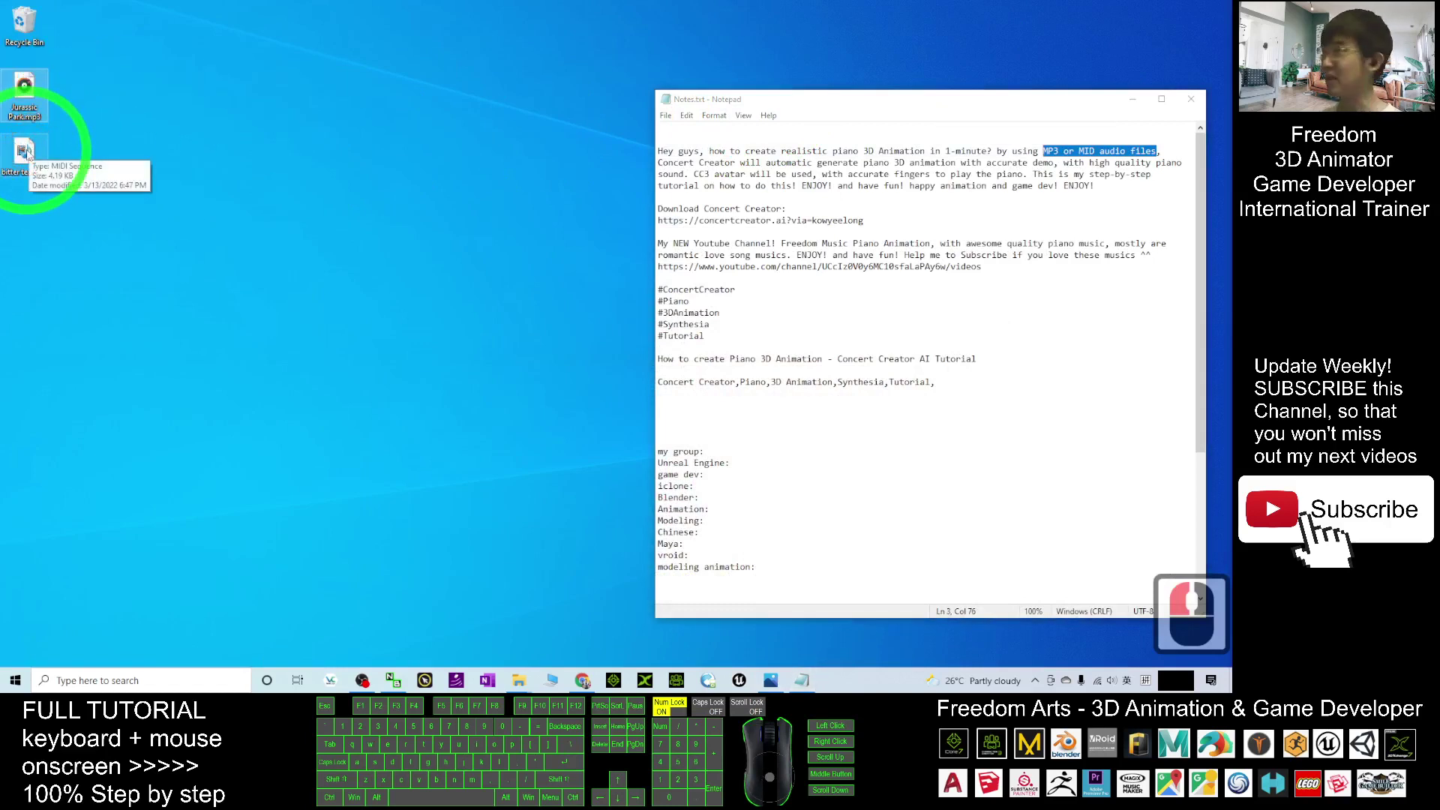
pyautogui.doubleClick(25, 151)
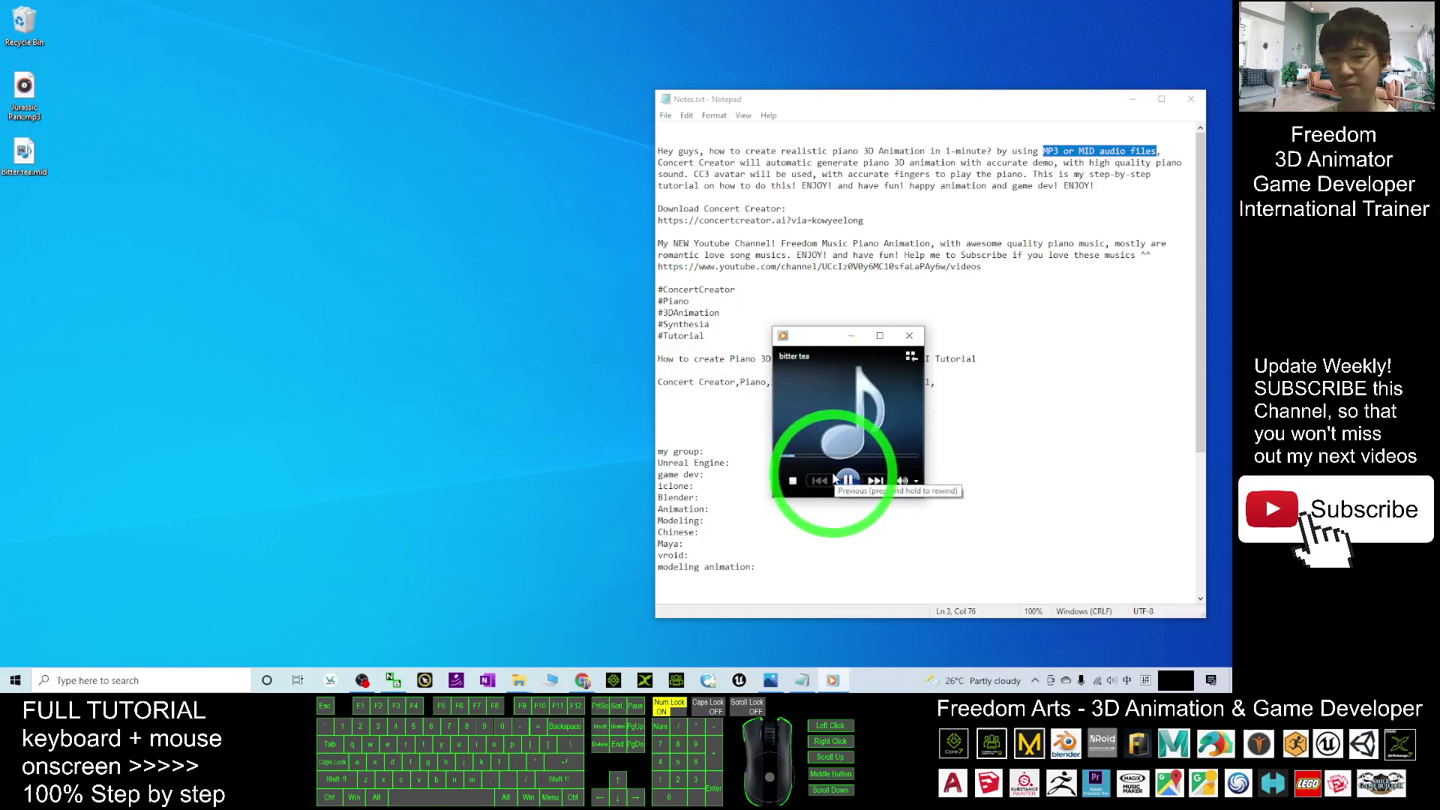
pyautogui.click(909, 336)
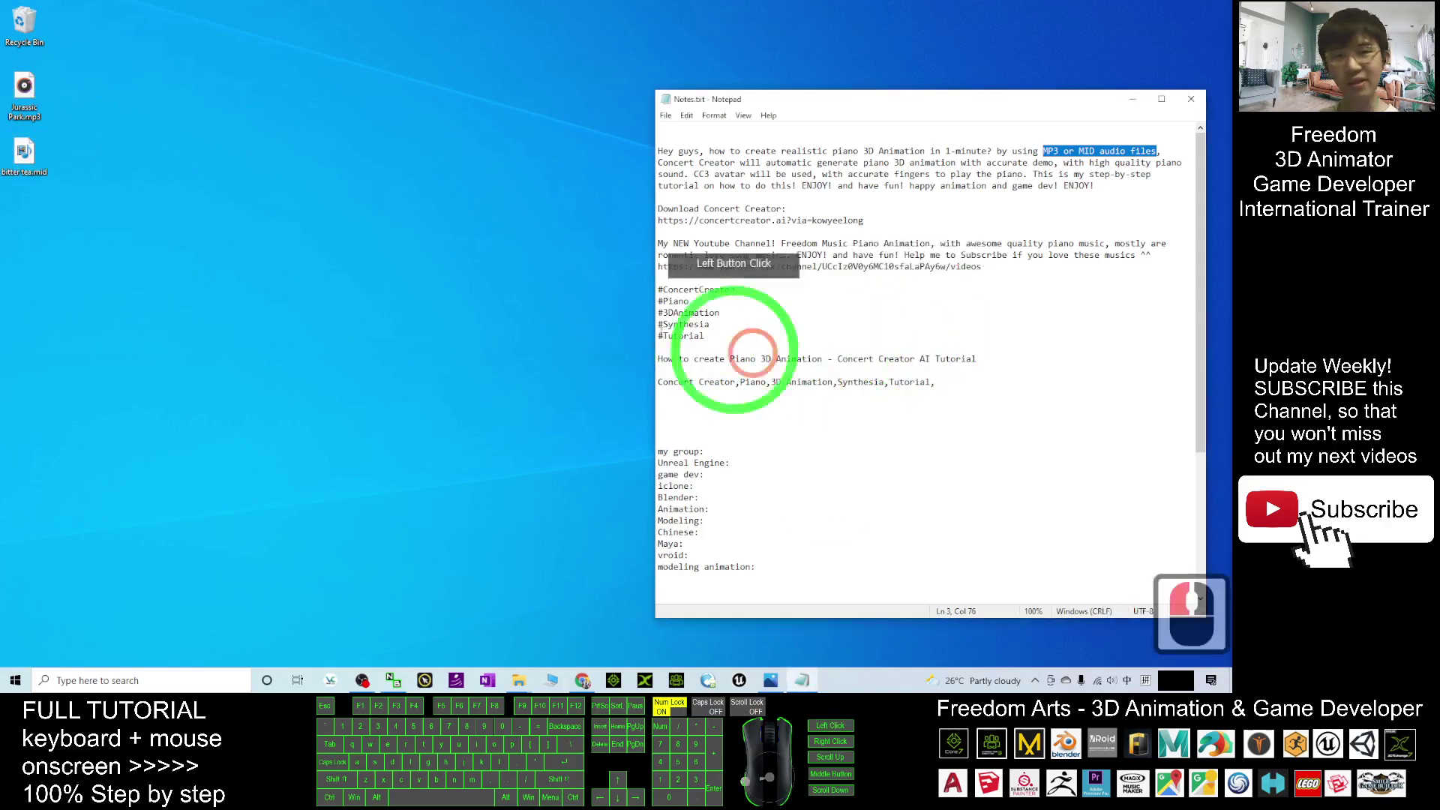
pyautogui.doubleClick(28, 158)
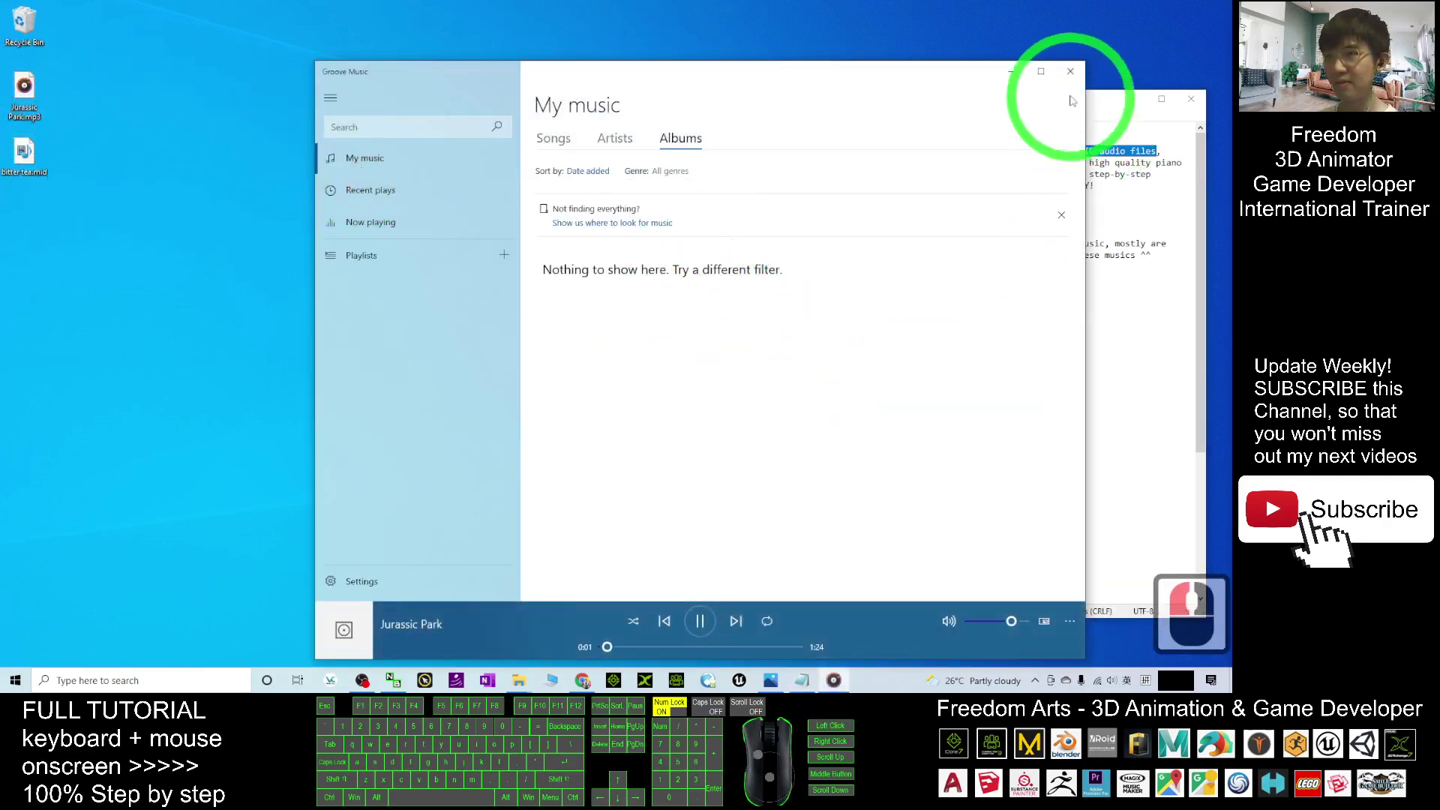
pyautogui.click(1070, 71)
pyautogui.click(477, 421)
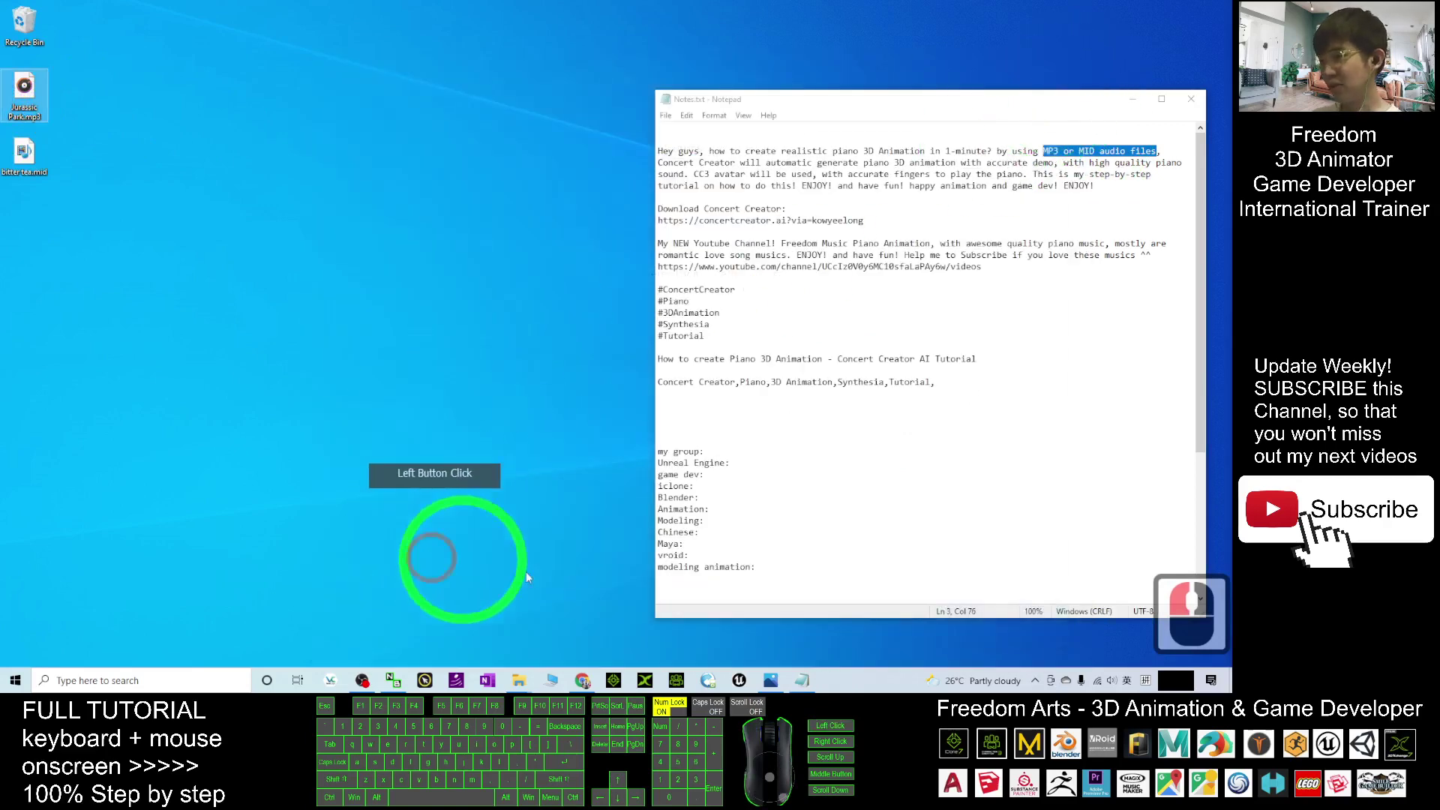
pyautogui.moveTo(730, 220); pyautogui.dragTo(761, 225)
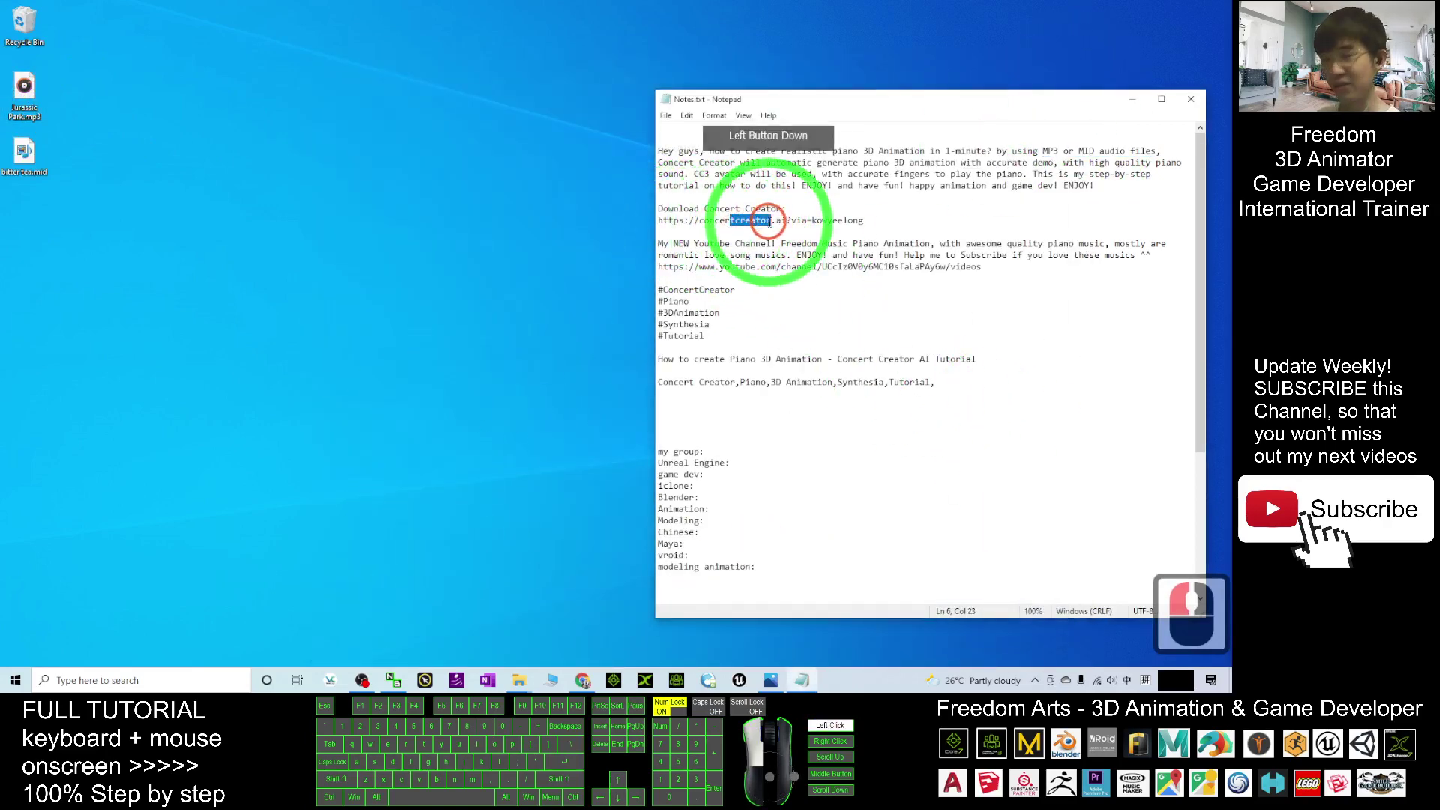
# Search Windows for 'concert' and launch the Concert Creator best match.
pyautogui.click(84, 680)
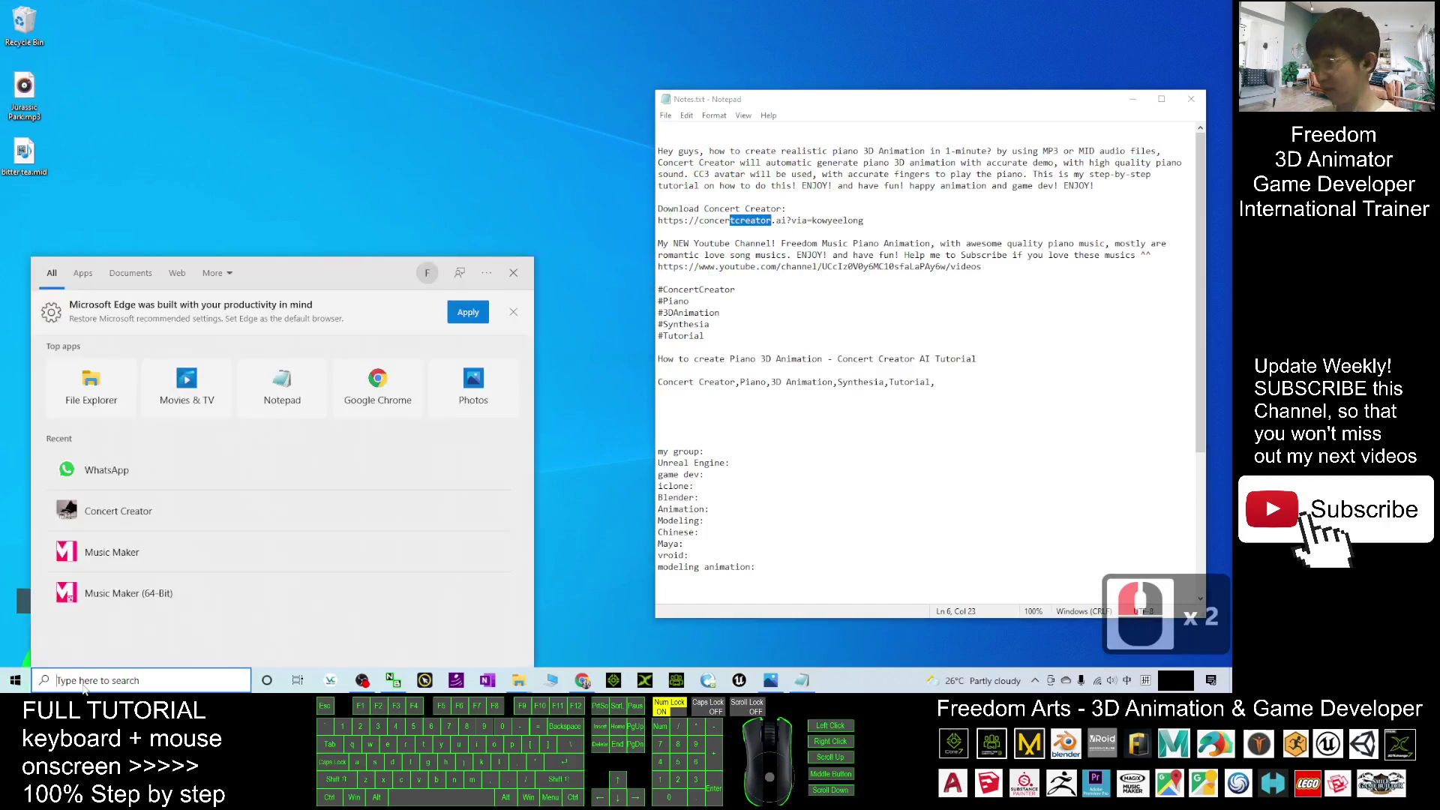
pyautogui.write('concert')
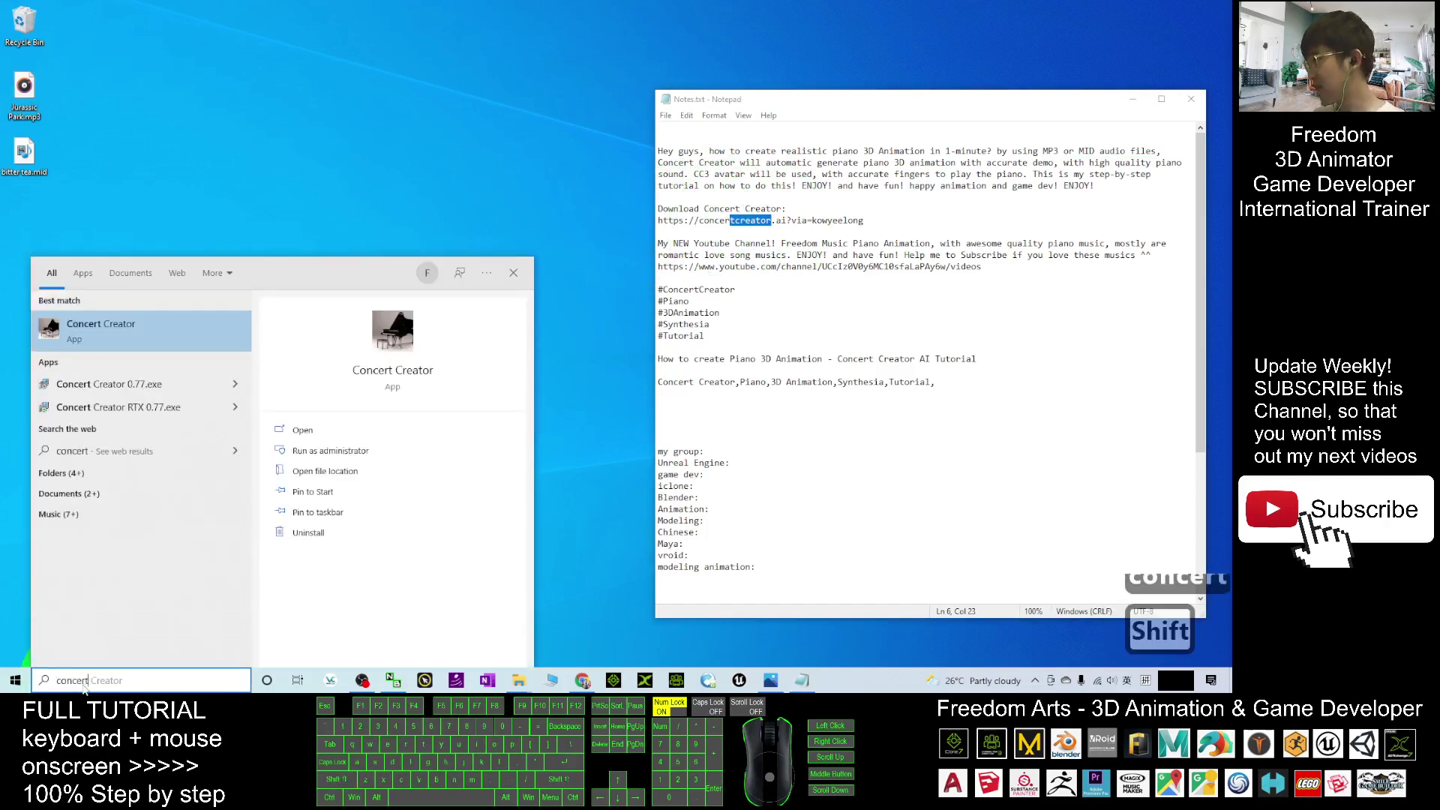
pyautogui.click(154, 330)
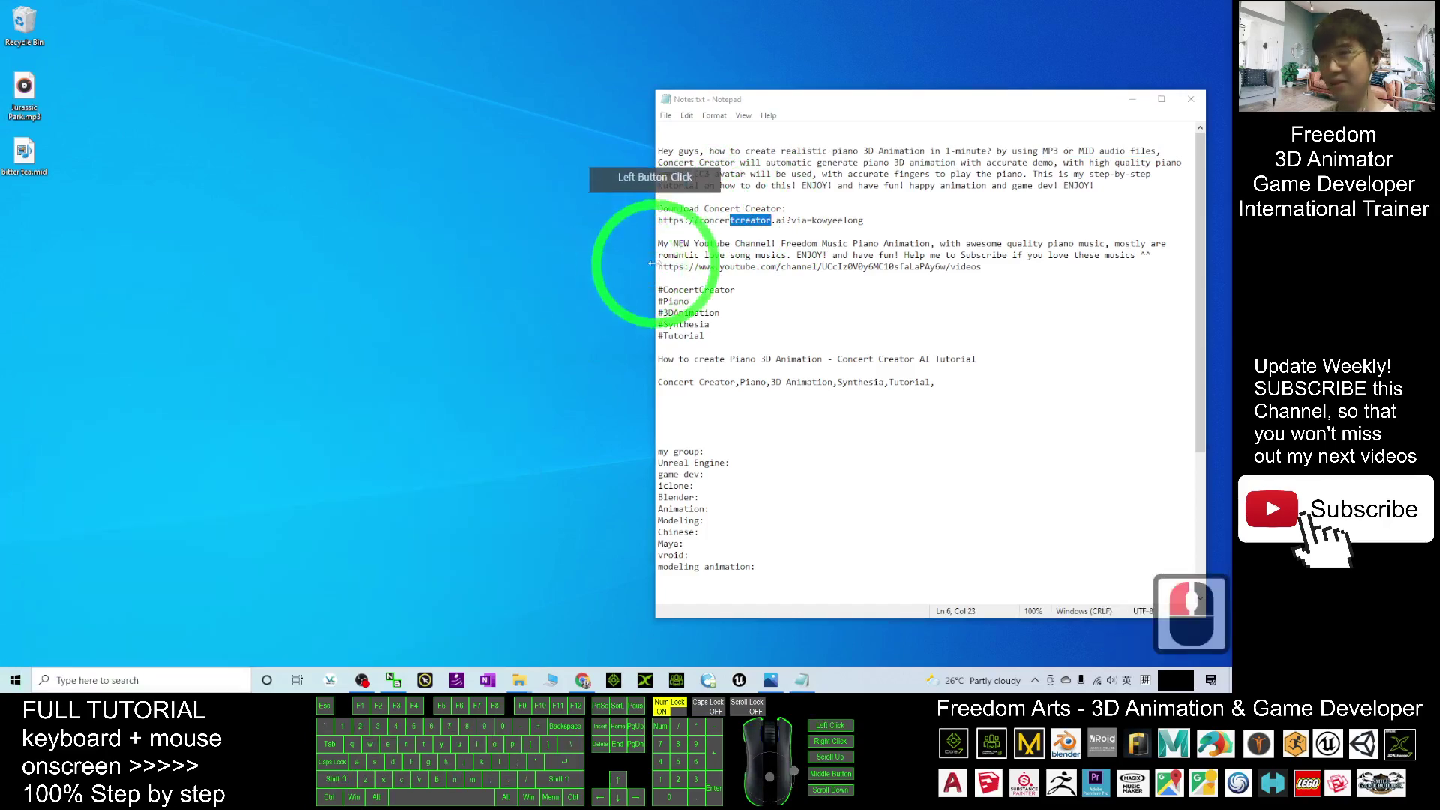
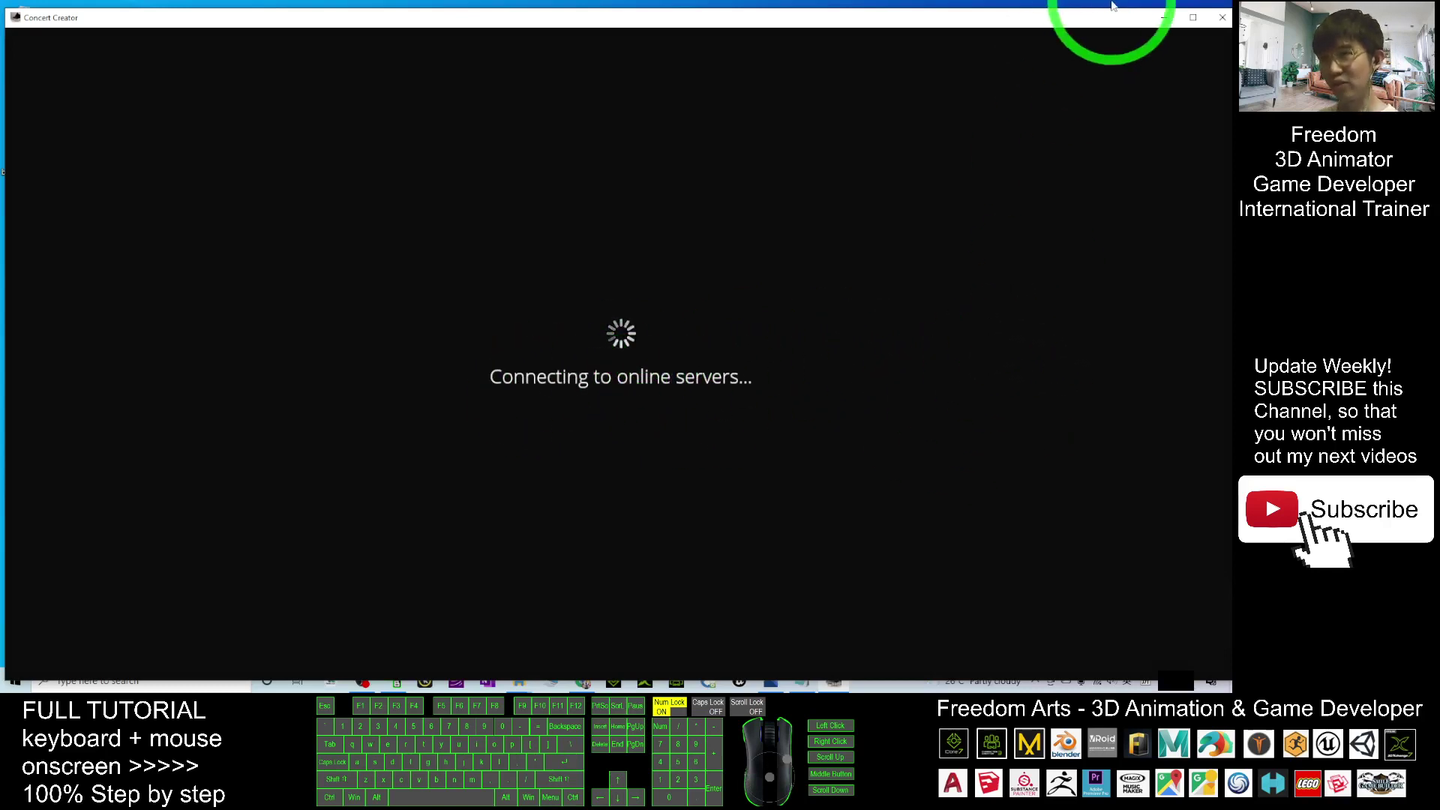
# Maximize Concert Creator and wait for the MY SONGS library to load after connecting.
pyautogui.click(1191, 19)
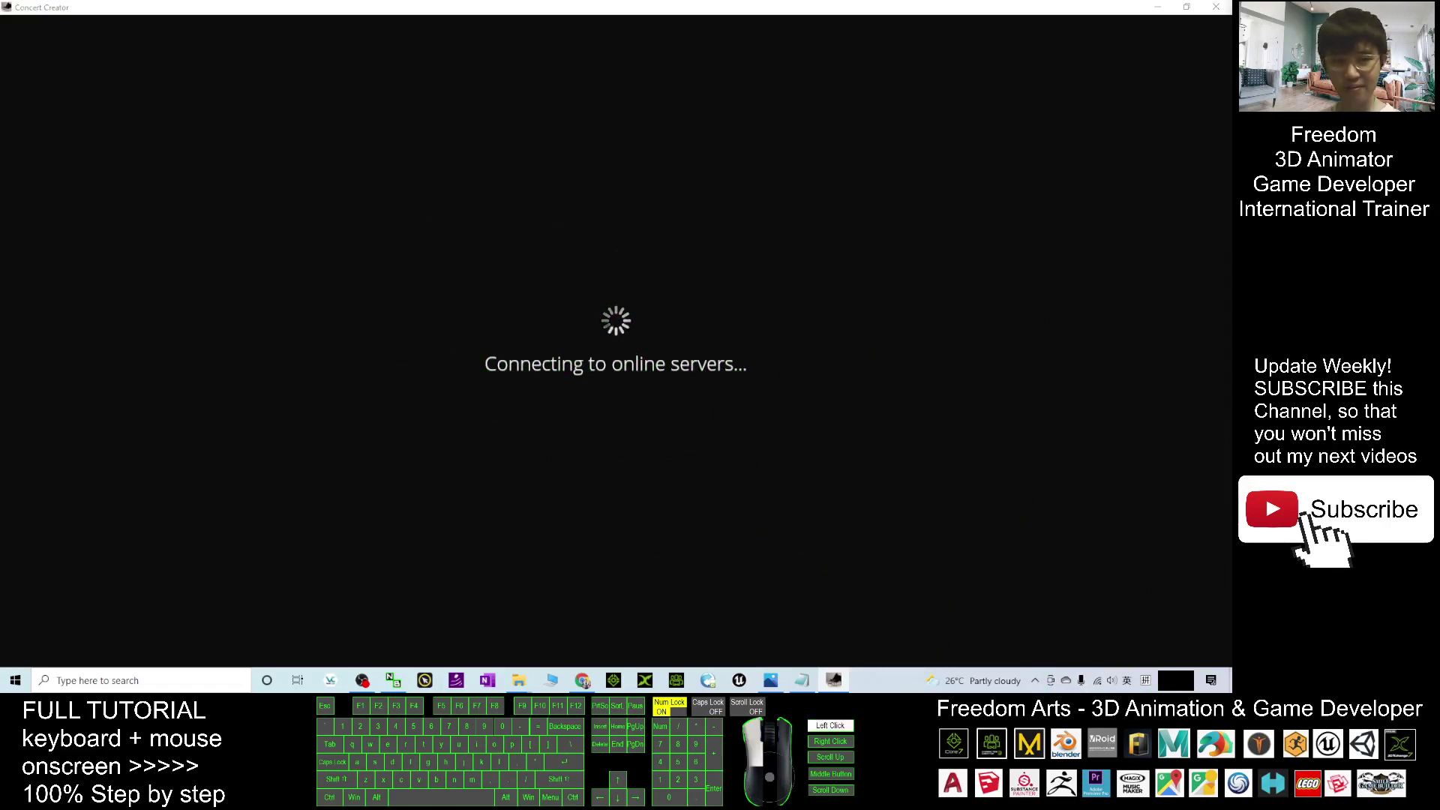
pyautogui.click(794, 198)
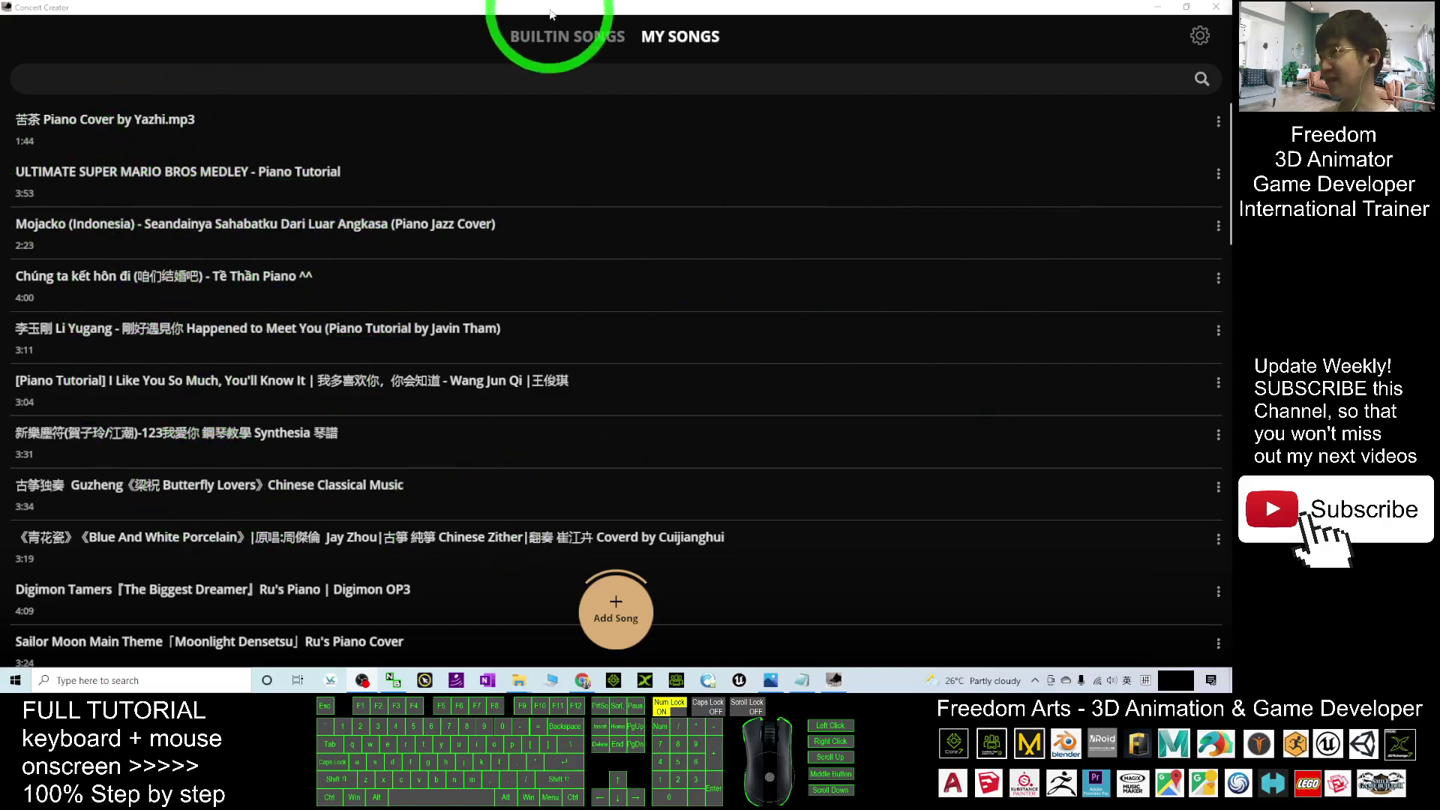
# Resize the window to reveal the desktop and choose Add Song > Import Midi or Audio File.
pyautogui.moveTo(552, 14); pyautogui.dragTo(675, 16)
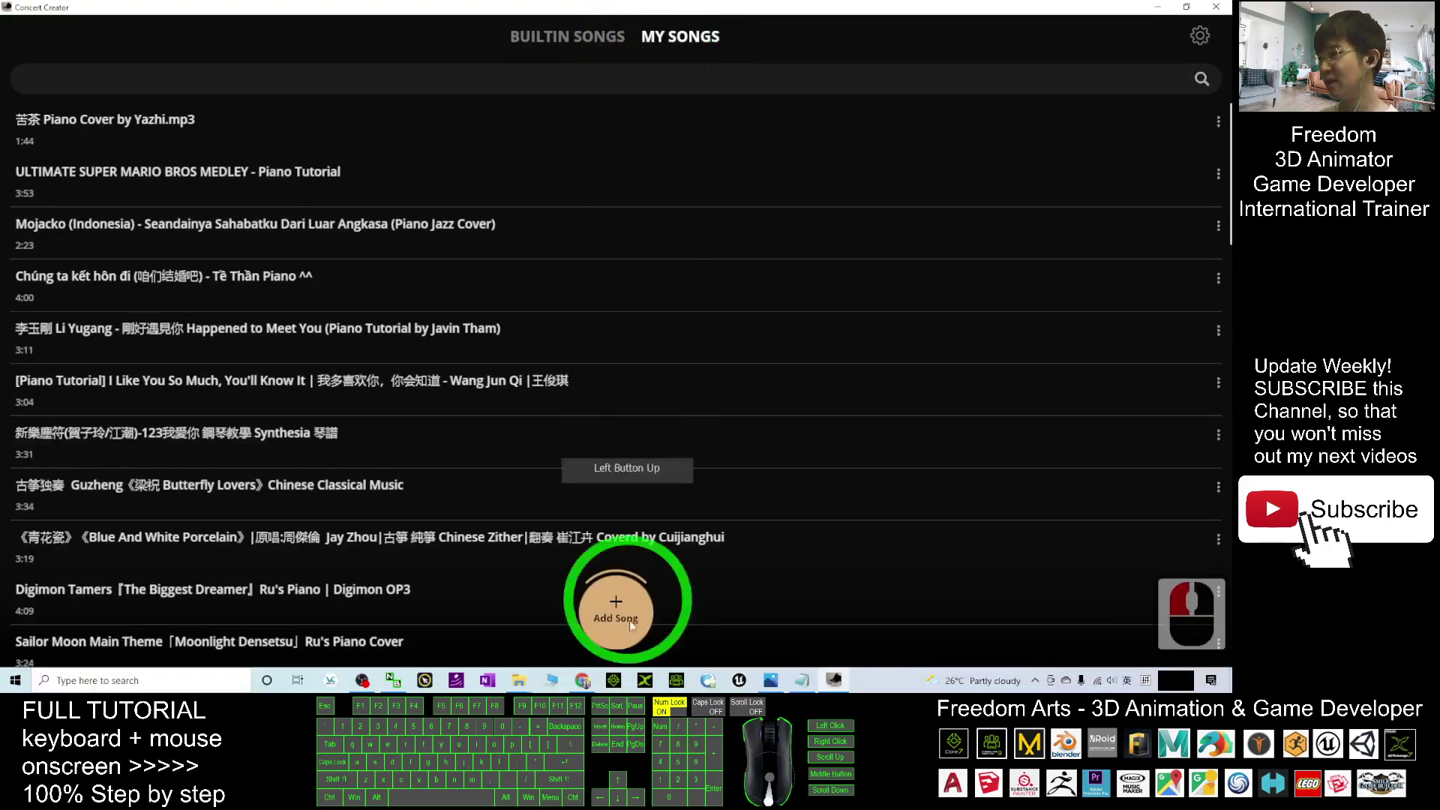
pyautogui.moveTo(698, 11)
pyautogui.mouseDown()
pyautogui.moveTo(855, 220)
pyautogui.moveTo(714, 70)
pyautogui.mouseUp()
pyautogui.click(27, 99)
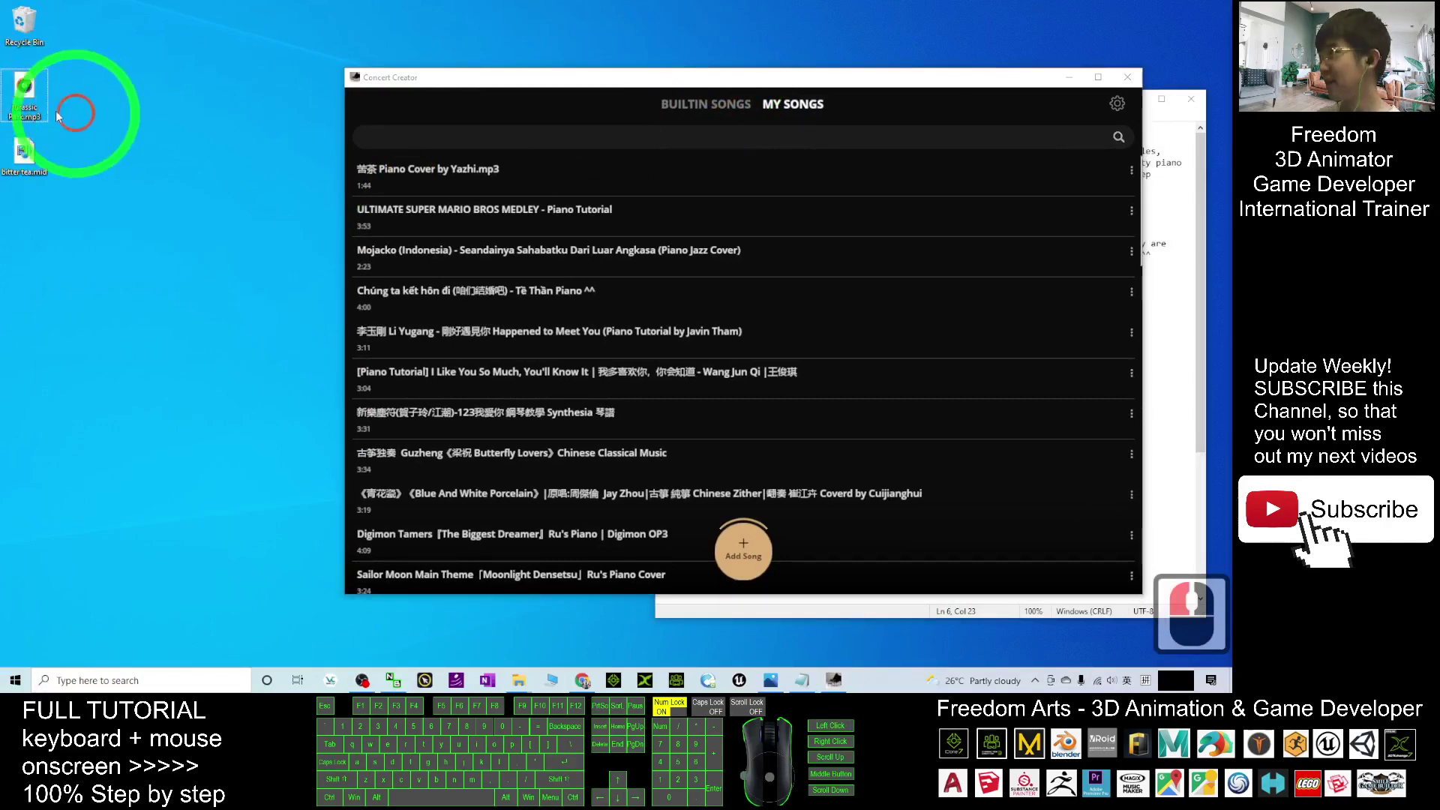
pyautogui.click(24, 152)
pyautogui.click(737, 555)
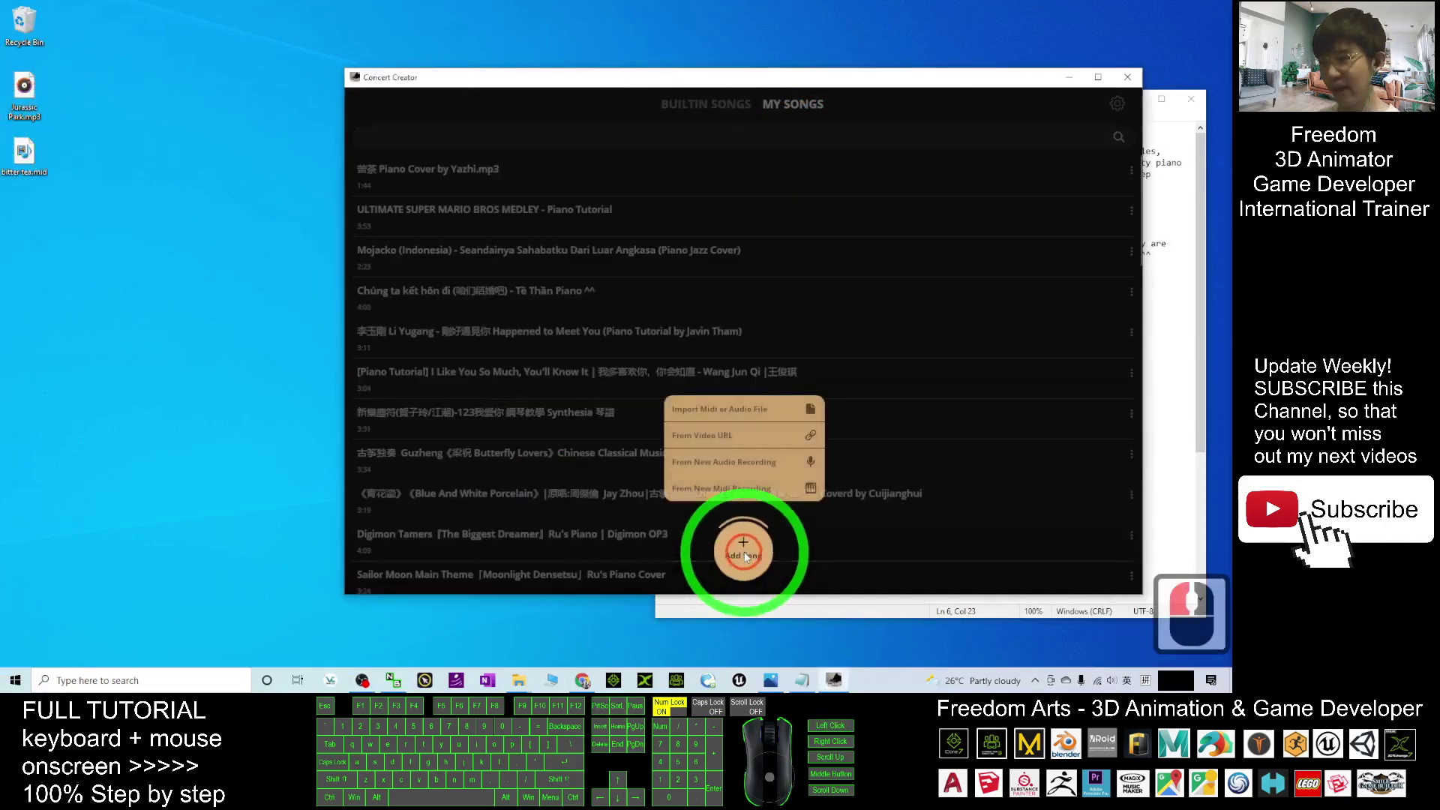
pyautogui.click(708, 451)
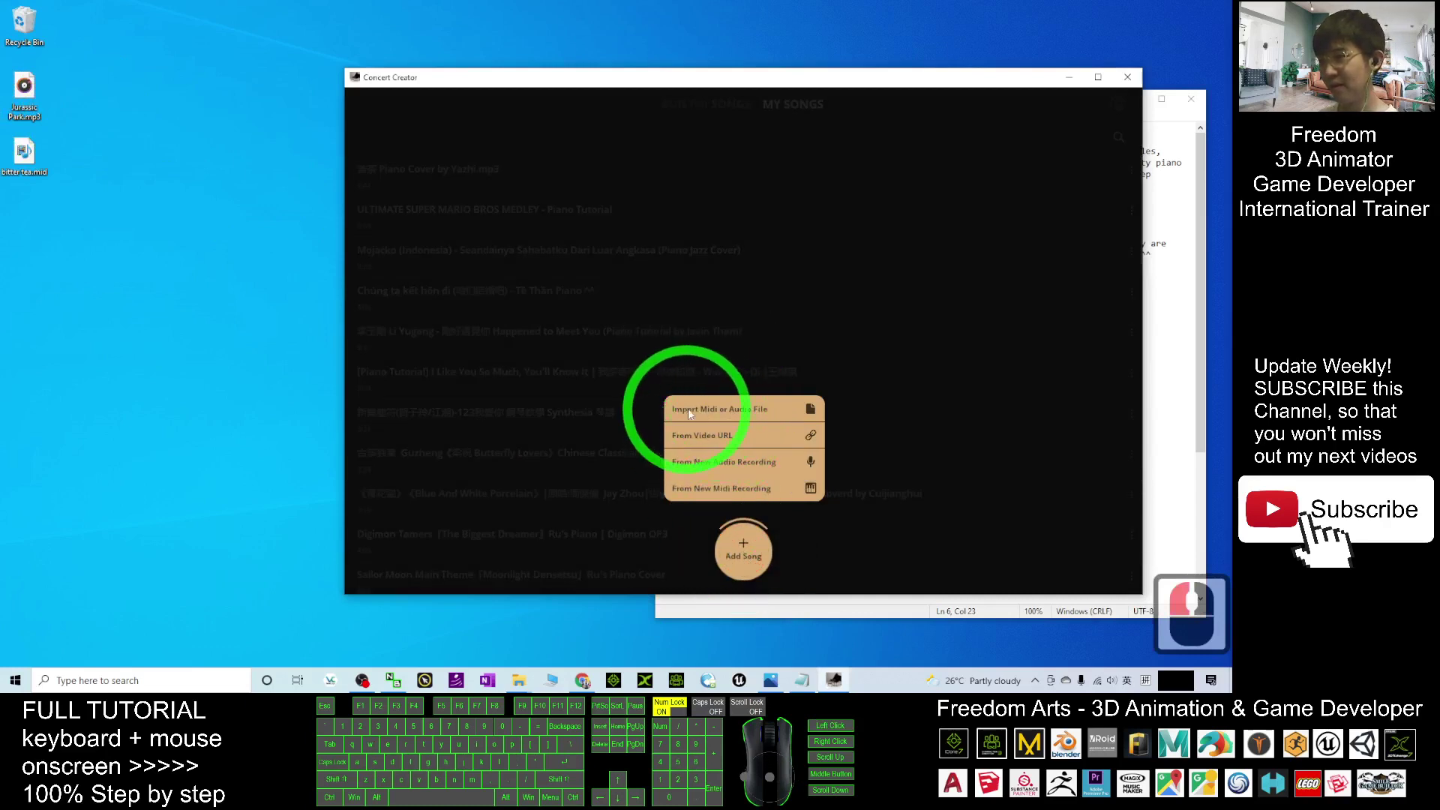
pyautogui.click(750, 410)
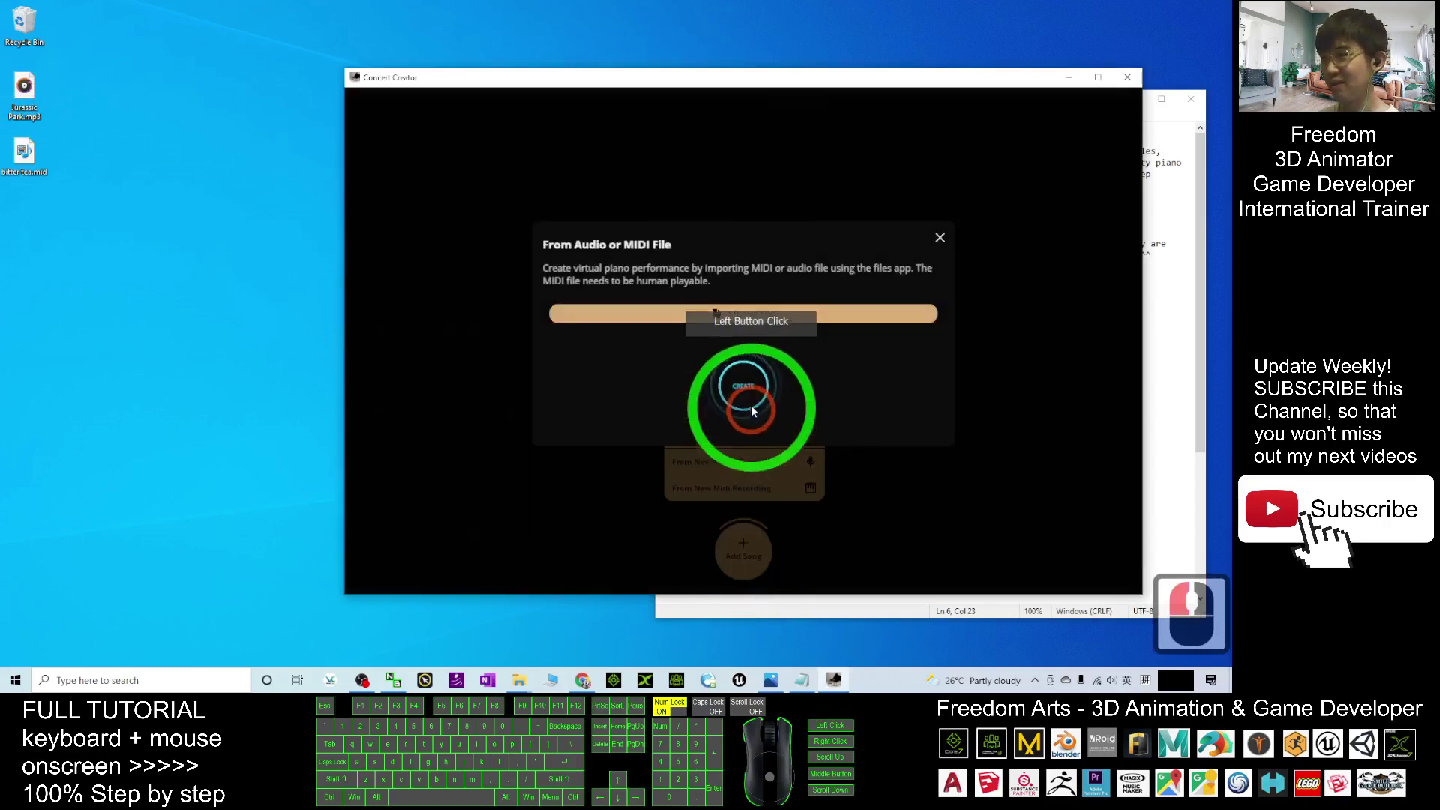
# Pick Jurassic Park.mp3 from the Desktop and start creating the song.
pyautogui.click(747, 326)
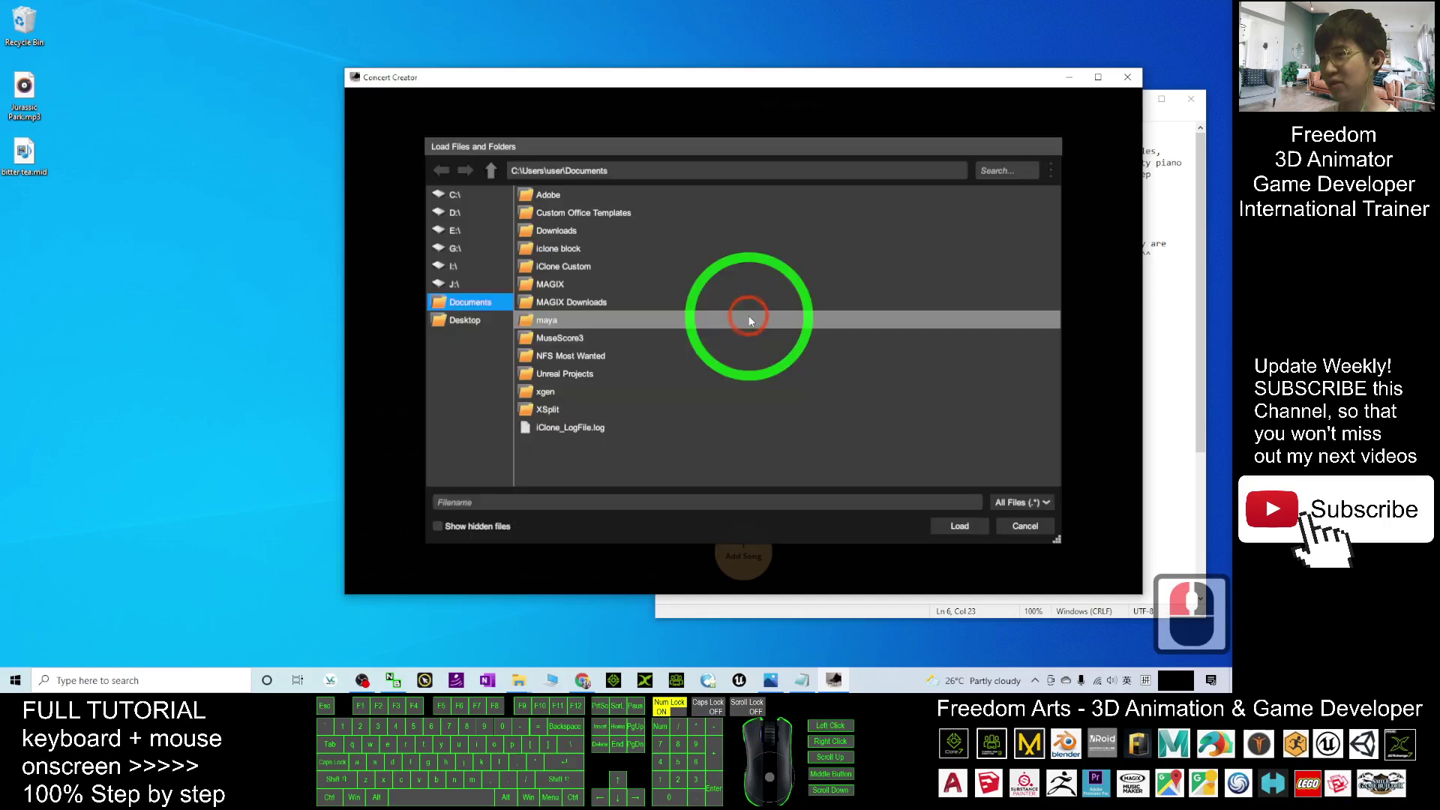
pyautogui.click(433, 303)
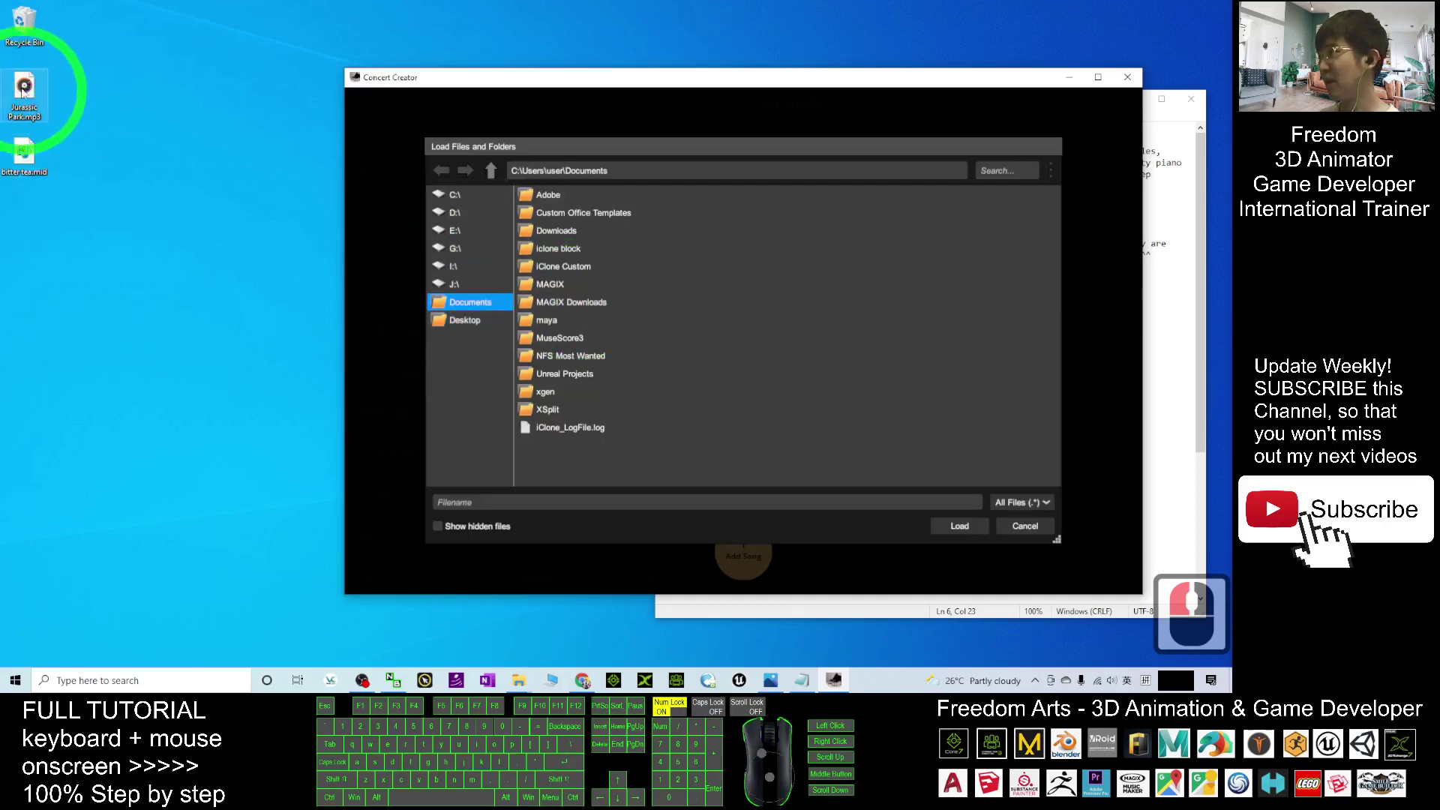
pyautogui.click(465, 320)
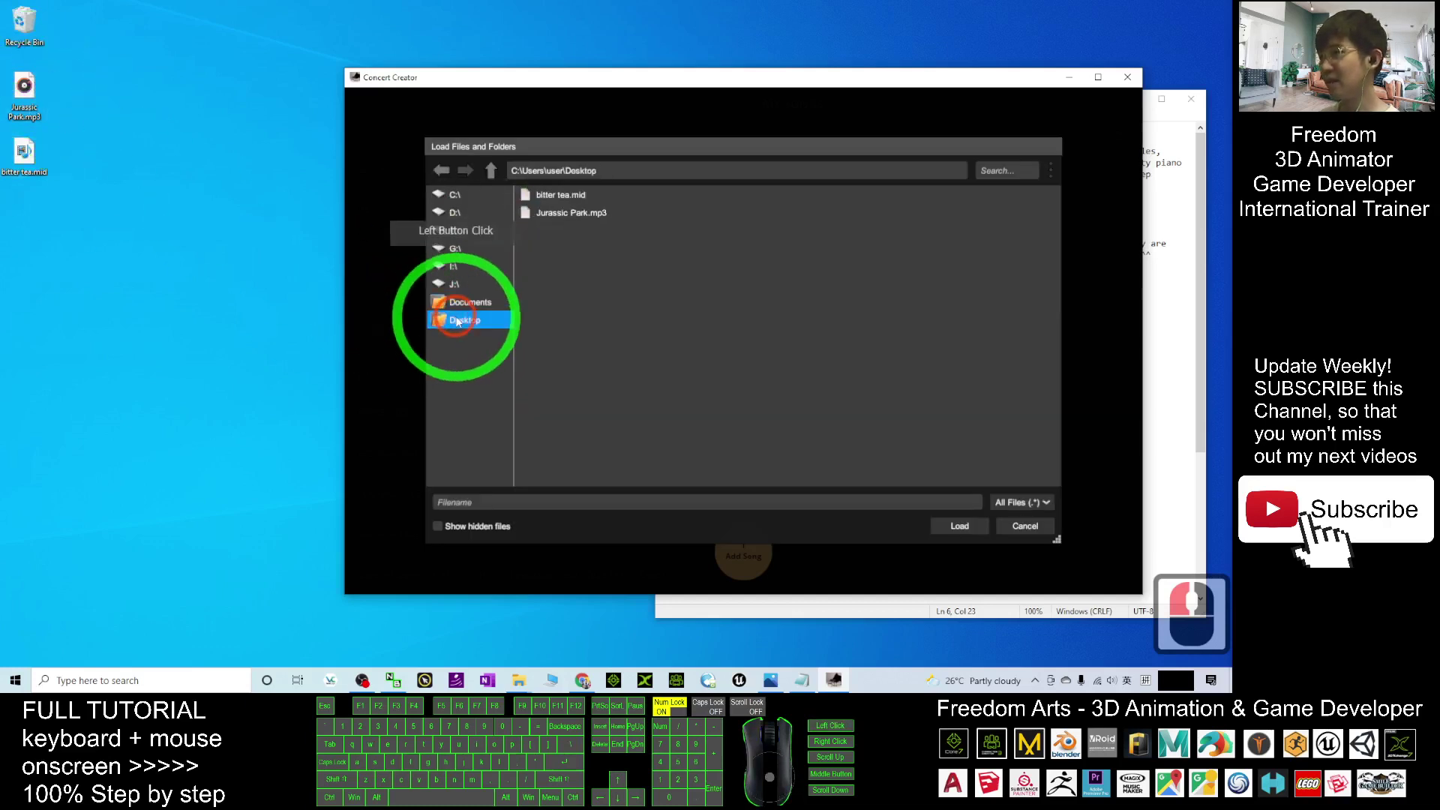
pyautogui.doubleClick(569, 215)
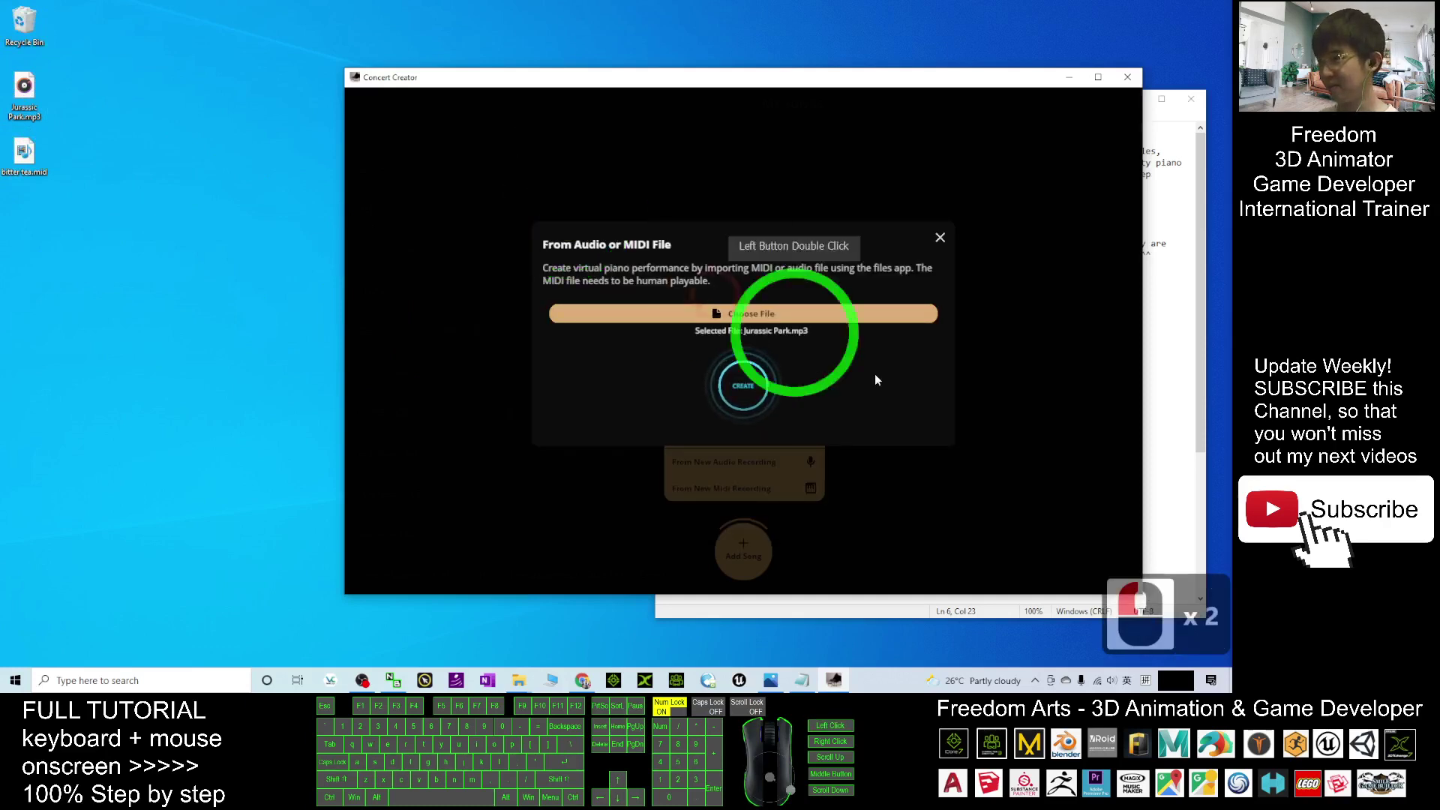
pyautogui.click(752, 383)
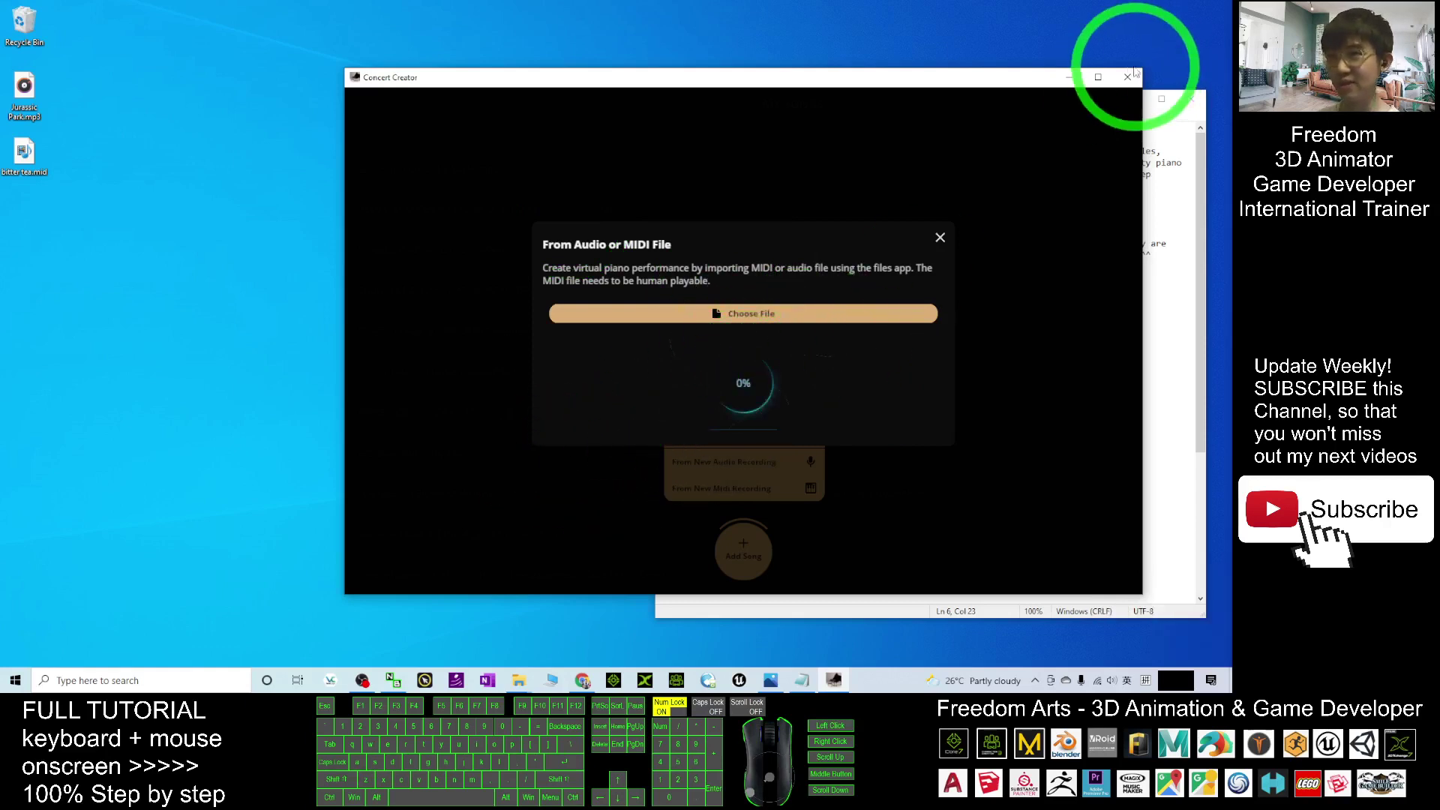
# Maximize the window and wait for Jurassic Park to reach 100% and open in the player.
pyautogui.click(1097, 77)
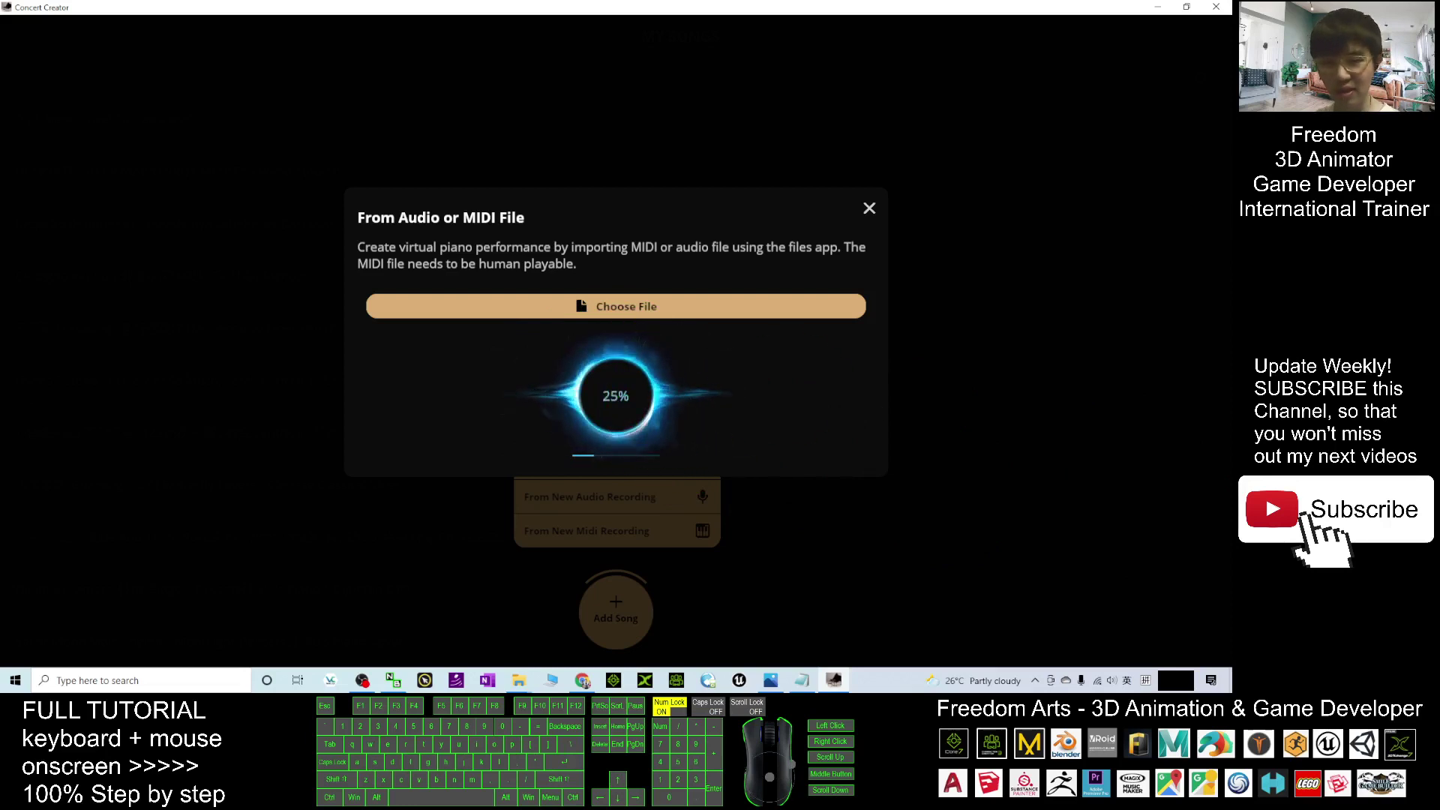
pyautogui.click(1192, 614)
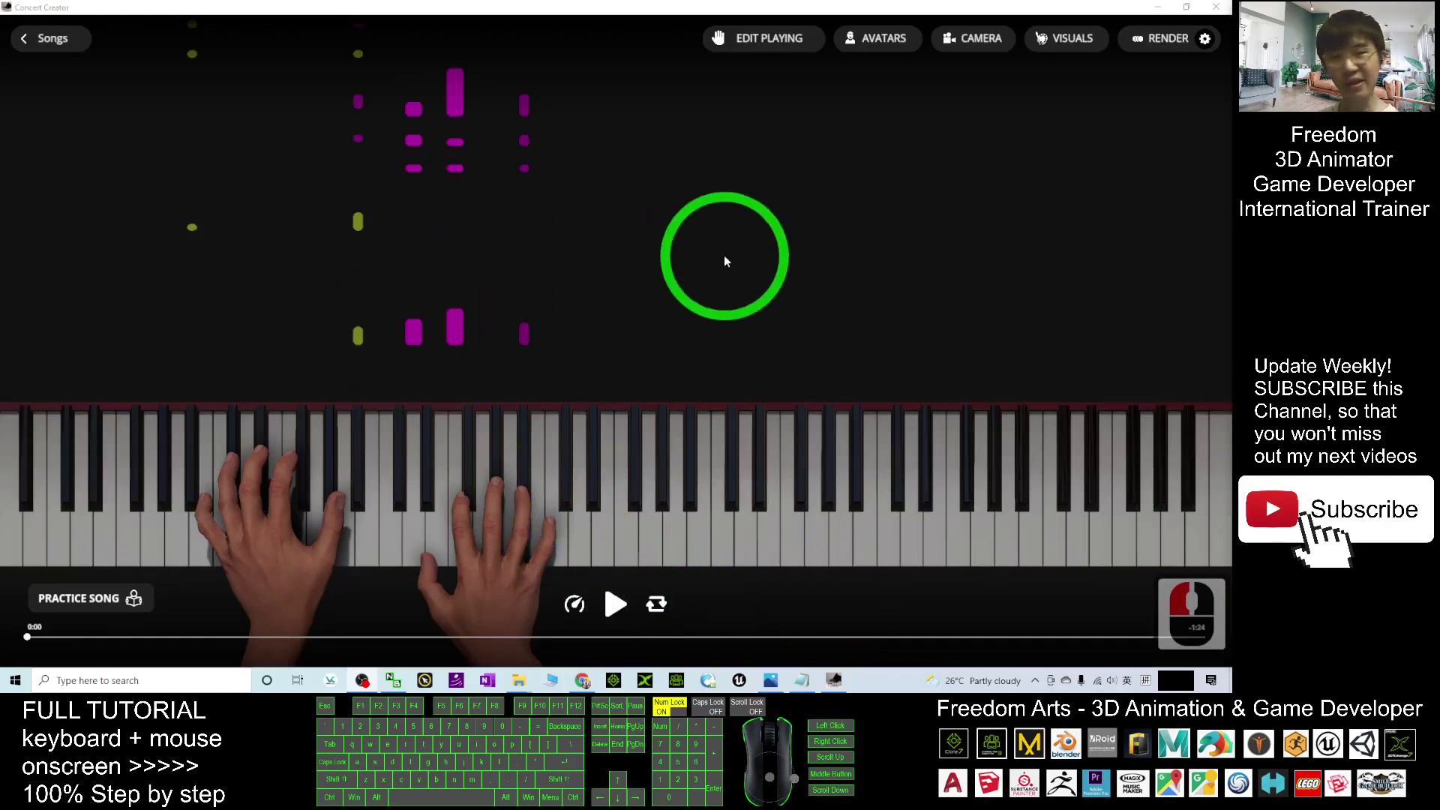
# Play the Jurassic Park performance briefly, pause it, check the CAMERA menu, and resume playback.
pyautogui.click(615, 605)
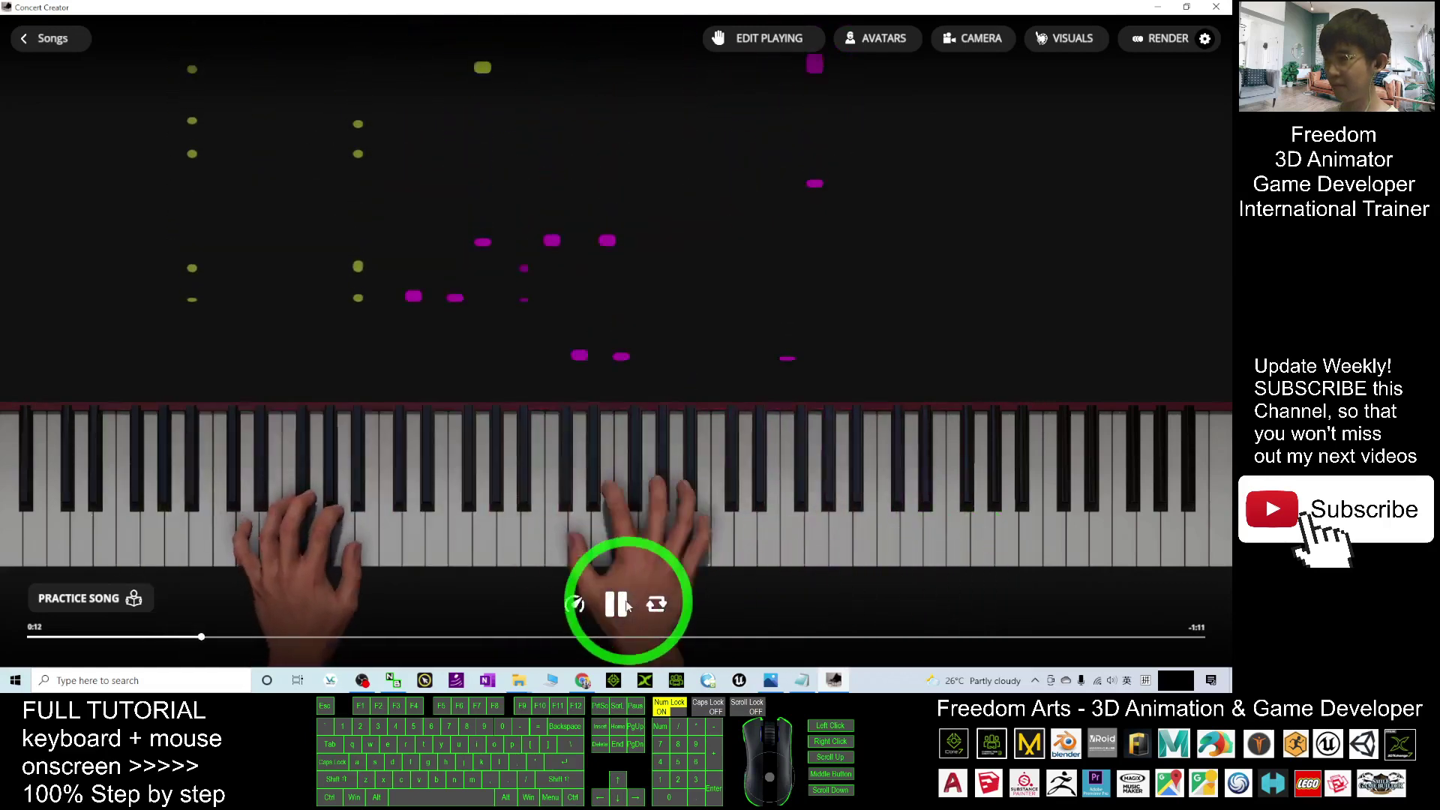
pyautogui.click(579, 407)
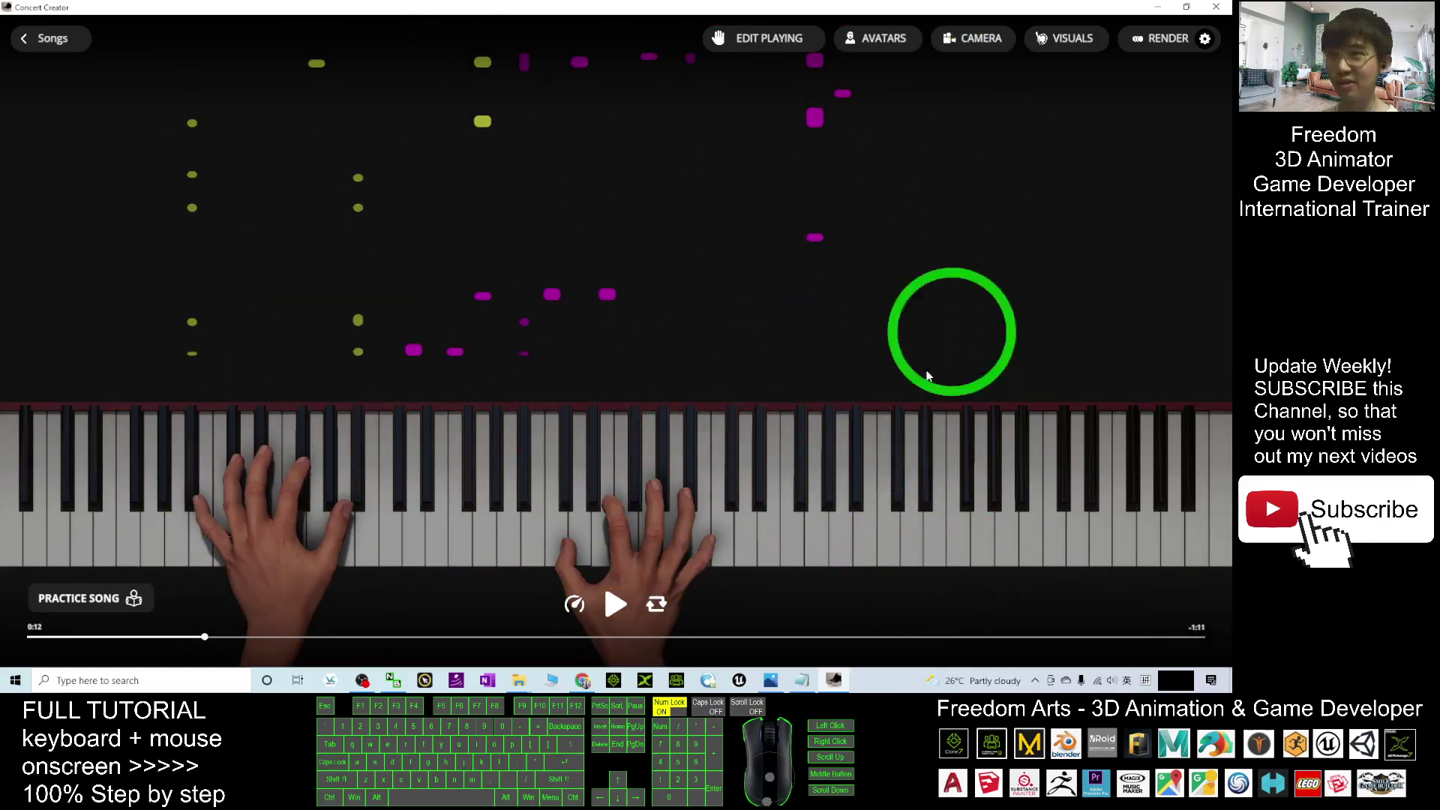
pyautogui.click(981, 43)
pyautogui.click(903, 283)
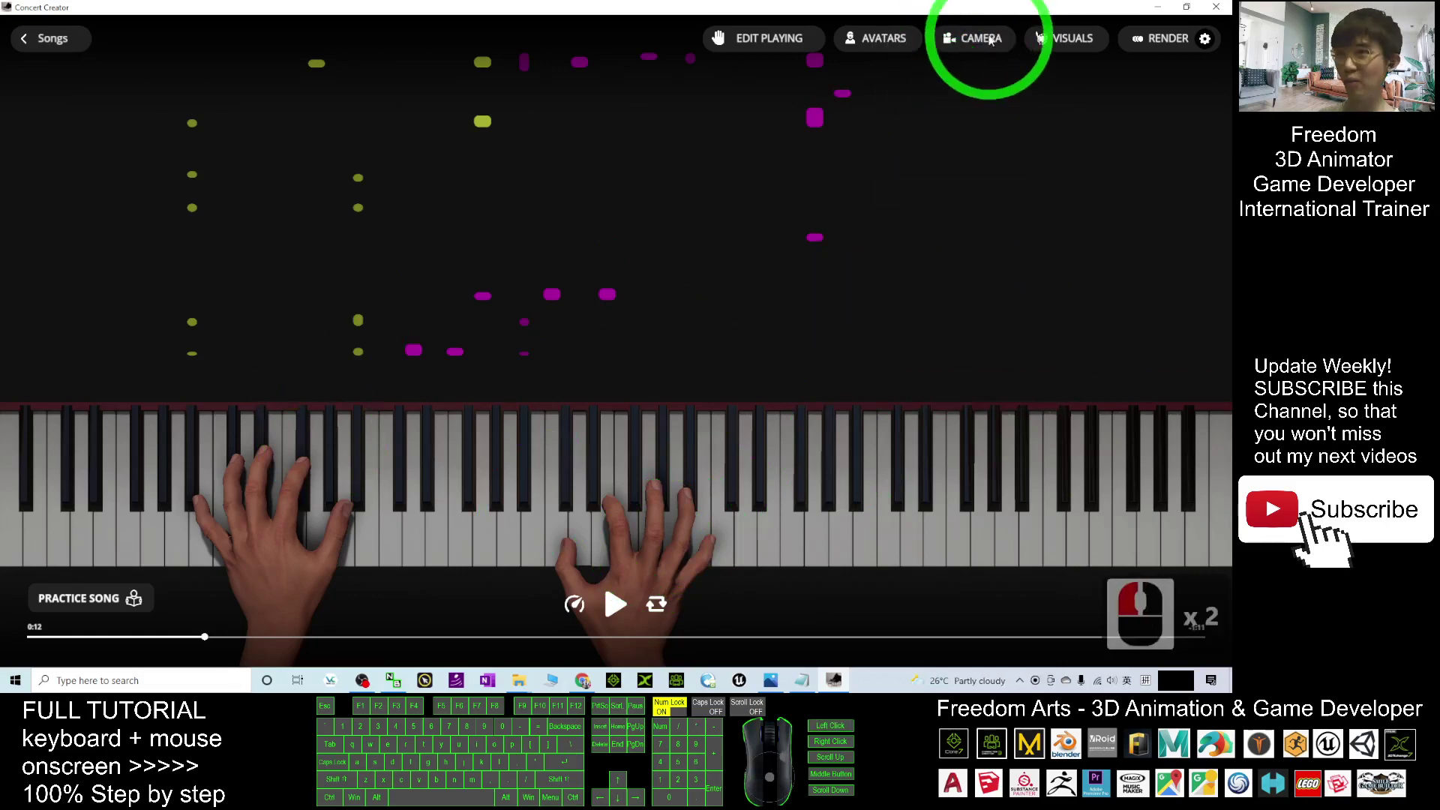
# Try the top-down, chest-level and head-level camera views of the keyboard.
pyautogui.click(614, 605)
pyautogui.click(980, 44)
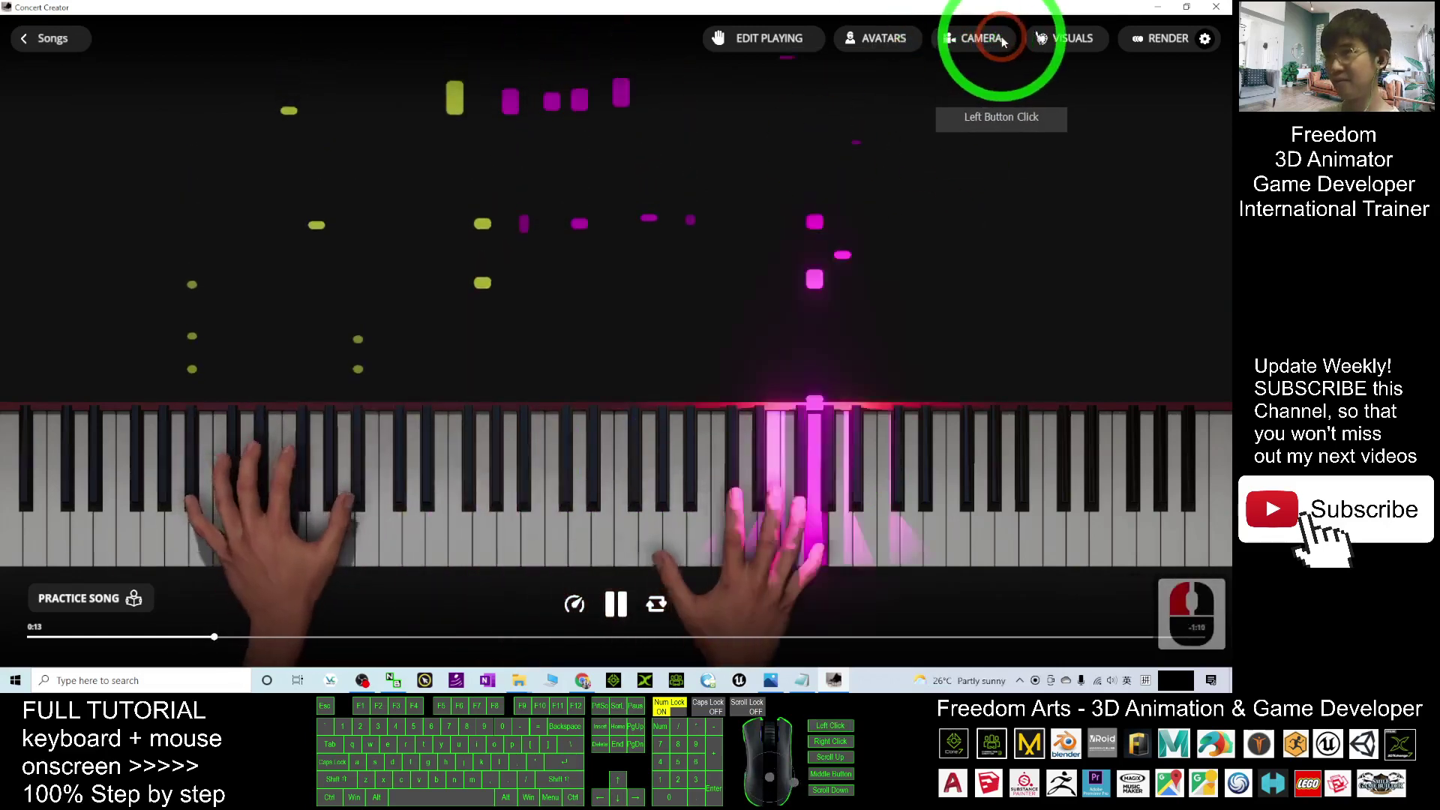
pyautogui.click(975, 144)
pyautogui.click(968, 171)
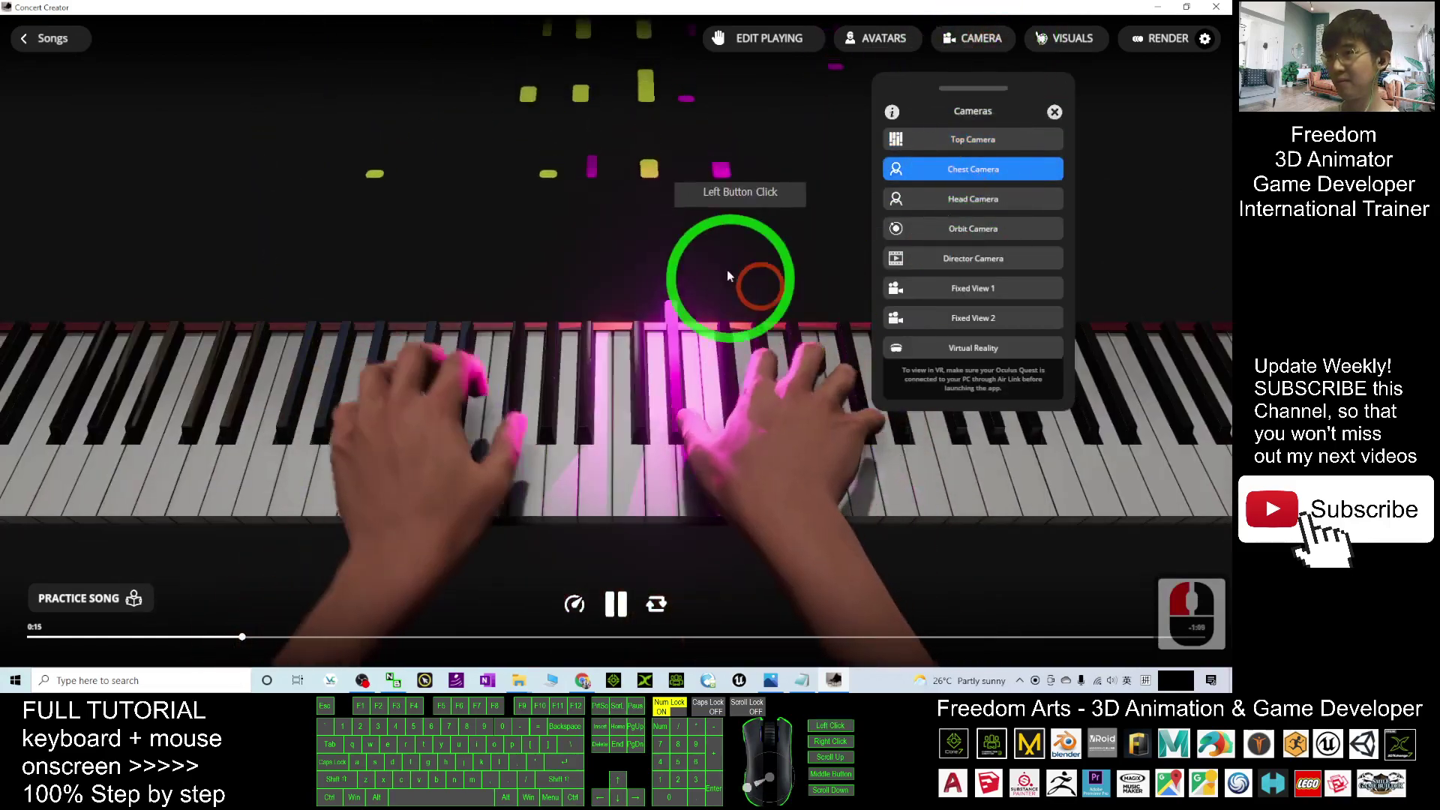
pyautogui.click(968, 198)
pyautogui.click(850, 439)
# Switch to the Orbit Camera and orbit the view around the pianist.
pyautogui.click(974, 42)
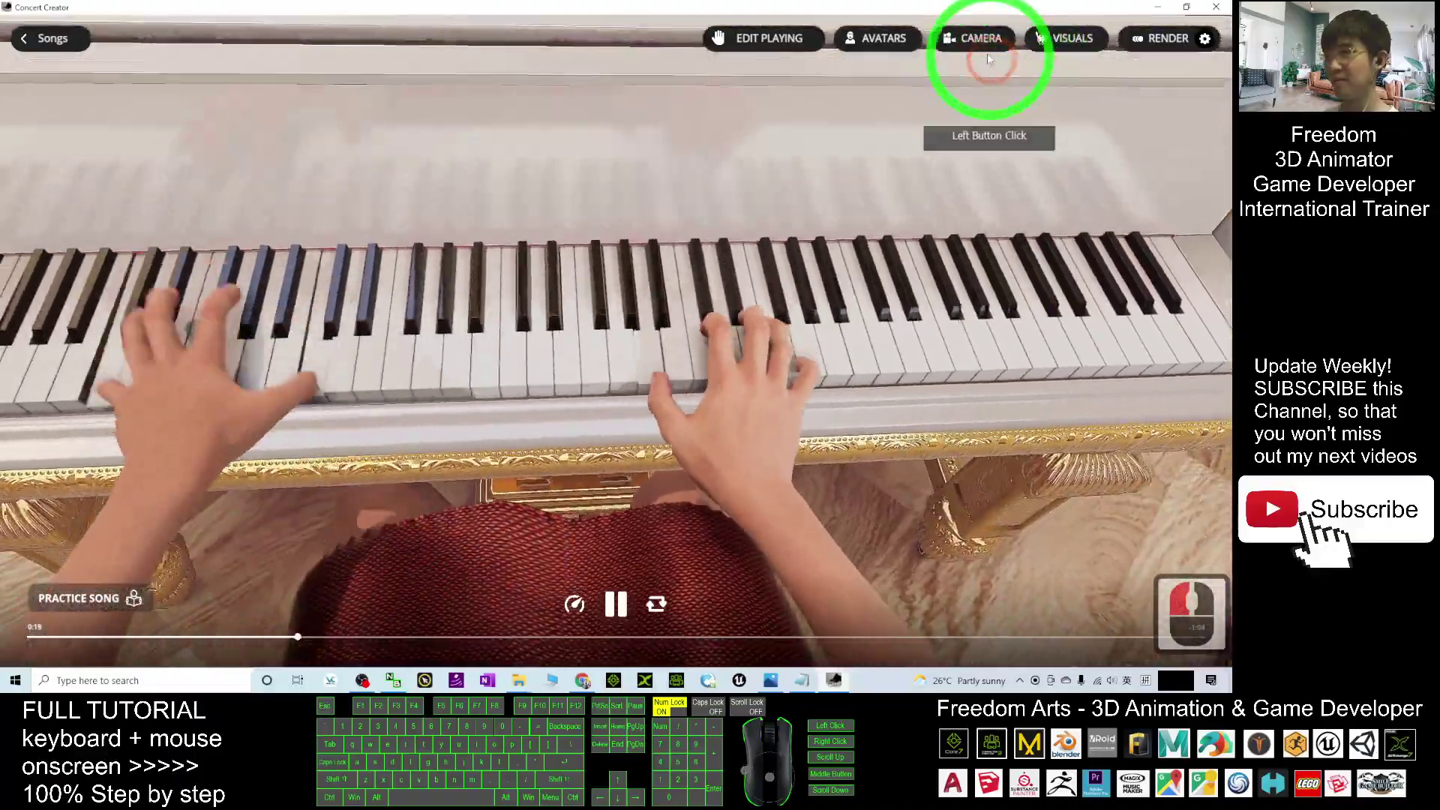
pyautogui.click(979, 201)
pyautogui.click(973, 229)
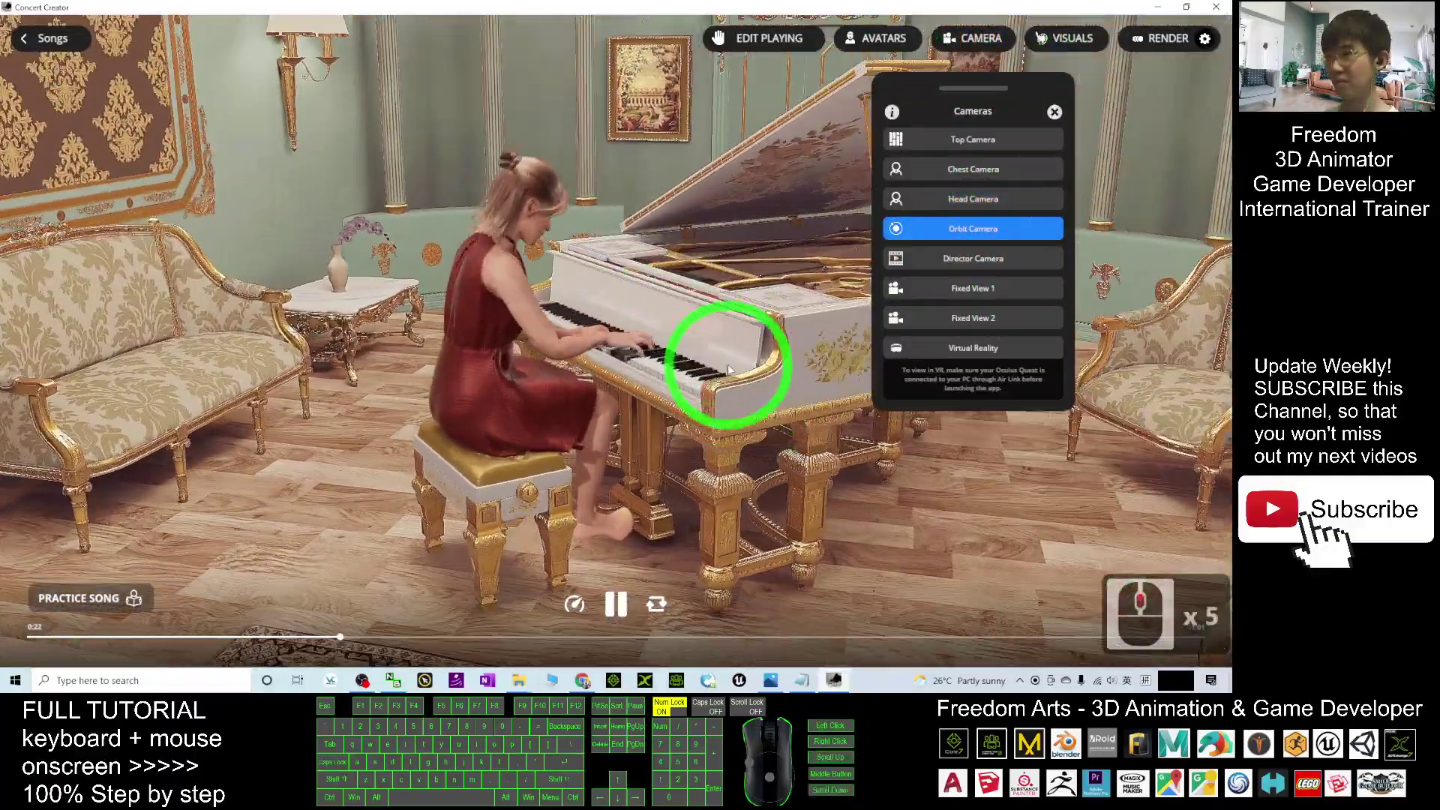
pyautogui.moveTo(728, 368)
pyautogui.mouseDown()
pyautogui.moveTo(698, 375)
pyautogui.moveTo(900, 151)
pyautogui.mouseUp()
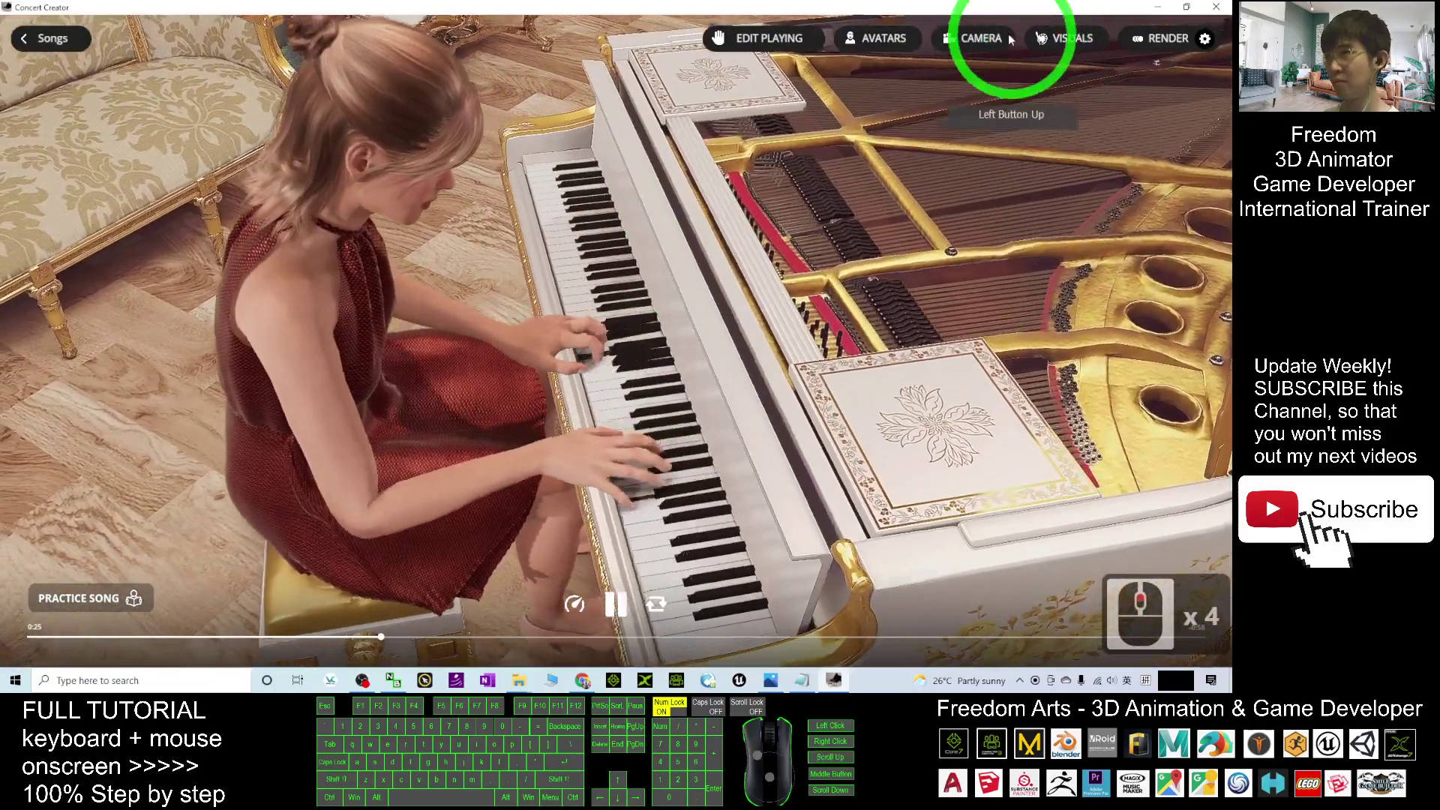
pyautogui.click(981, 38)
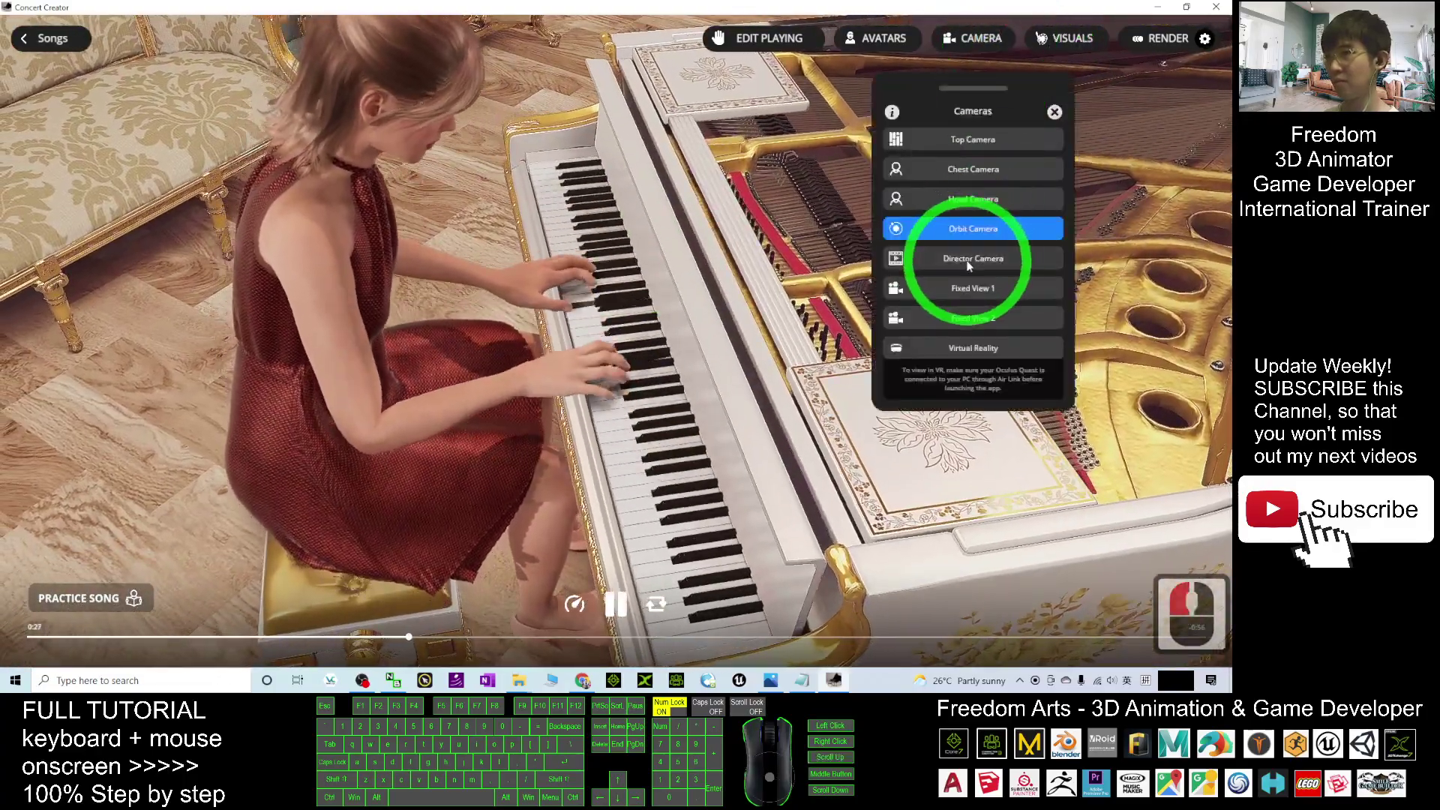
# Make Jamal the pianist and orbit to see the keyboard and hands.
pyautogui.click(891, 45)
pyautogui.click(900, 198)
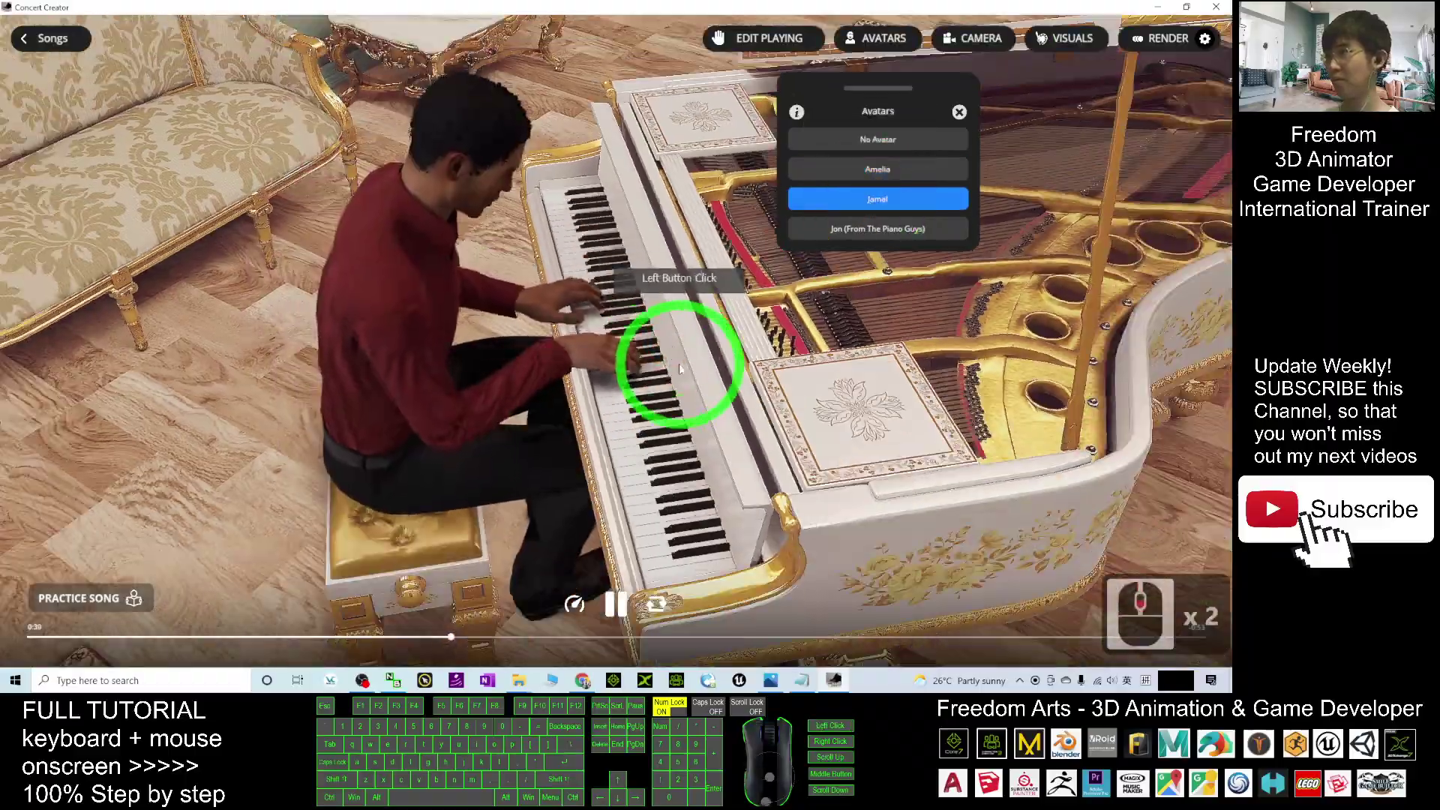
pyautogui.moveTo(680, 367); pyautogui.dragTo(685, 299)
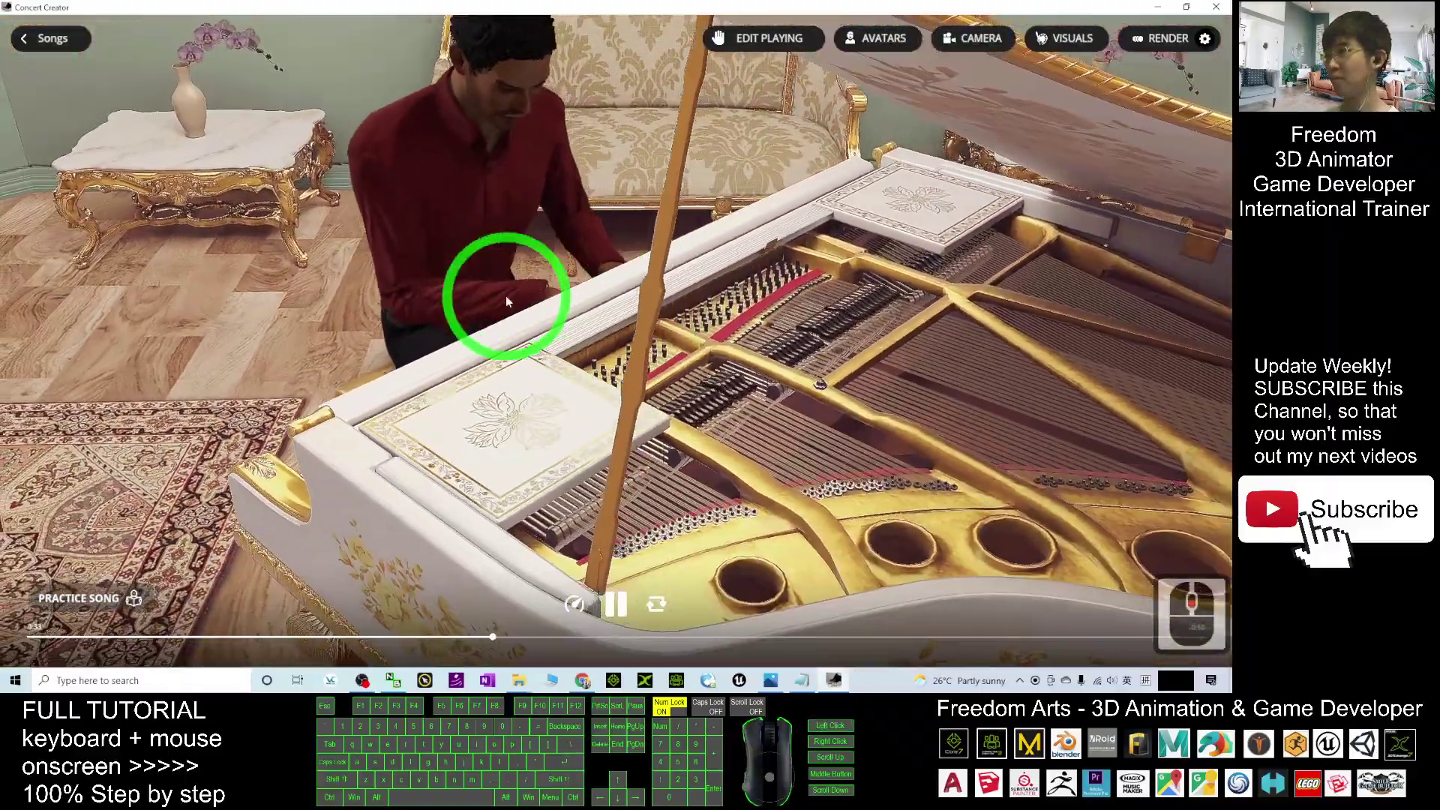
pyautogui.moveTo(507, 296); pyautogui.dragTo(826, 99)
# Switch the pianist to Jon and orbit to view the keyboard and lid.
pyautogui.click(882, 38)
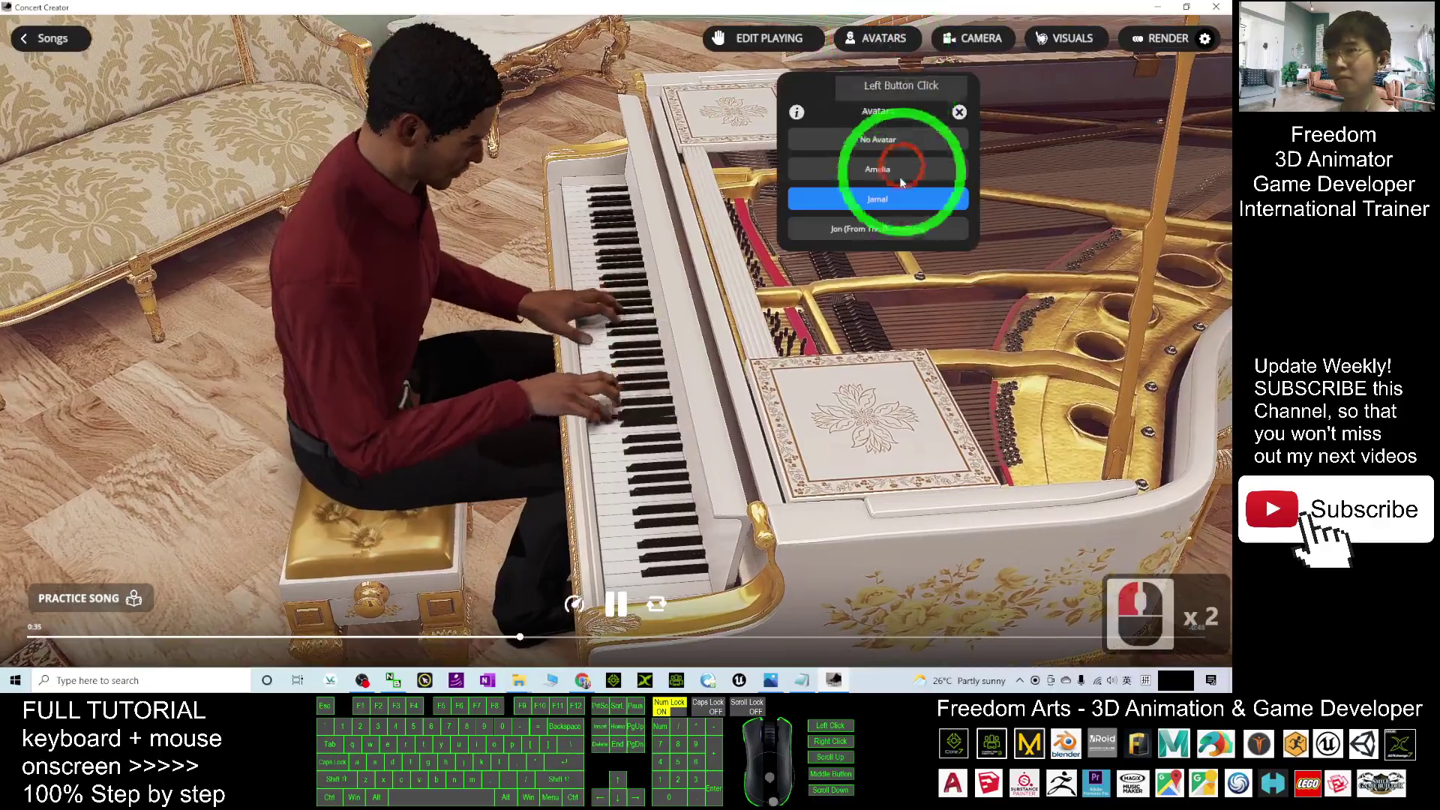
pyautogui.click(864, 229)
pyautogui.moveTo(804, 386); pyautogui.dragTo(939, 382)
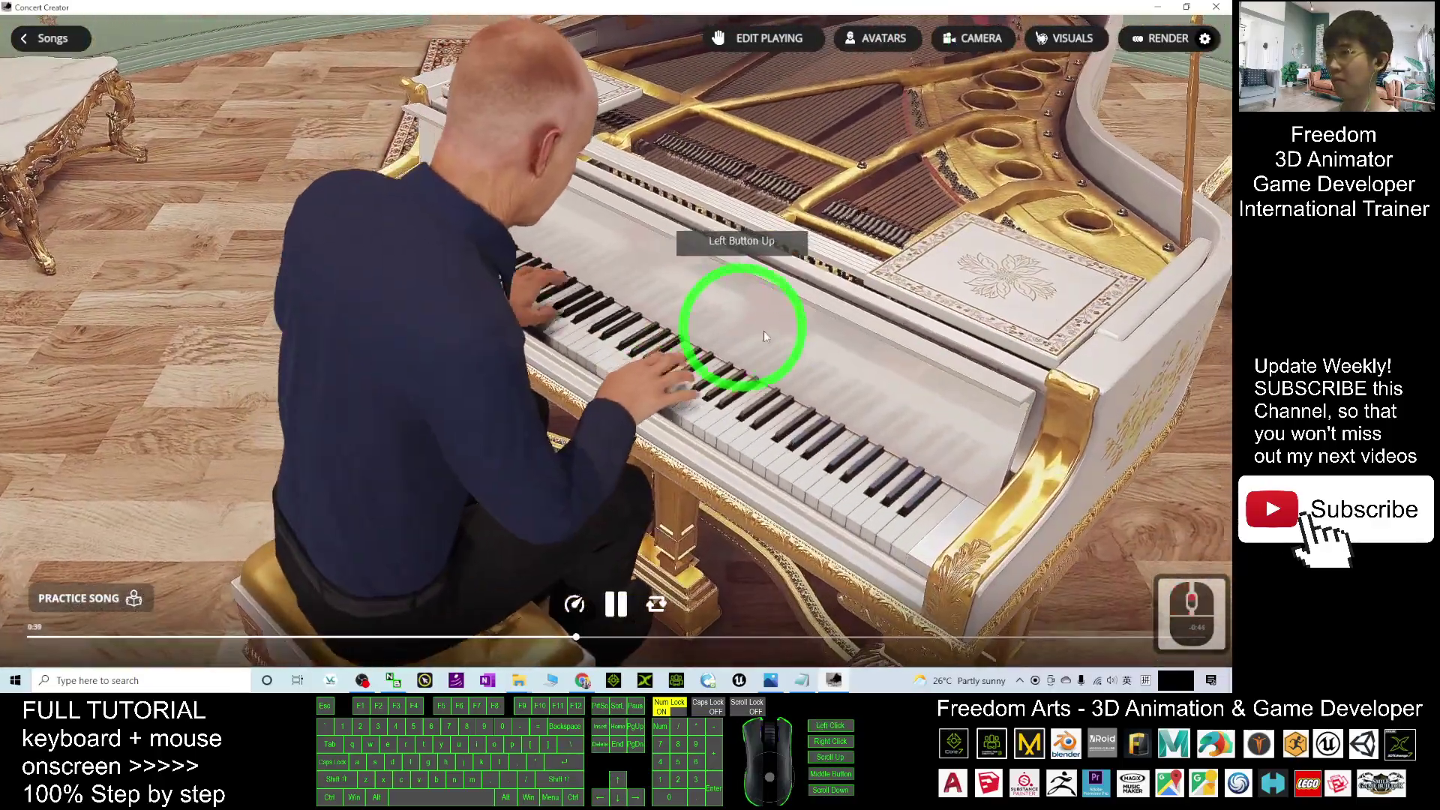
pyautogui.moveTo(939, 384); pyautogui.dragTo(1002, 327)
# Return the pianist to Amelia, orbit toward the open lid, and pause playback.
pyautogui.click(877, 41)
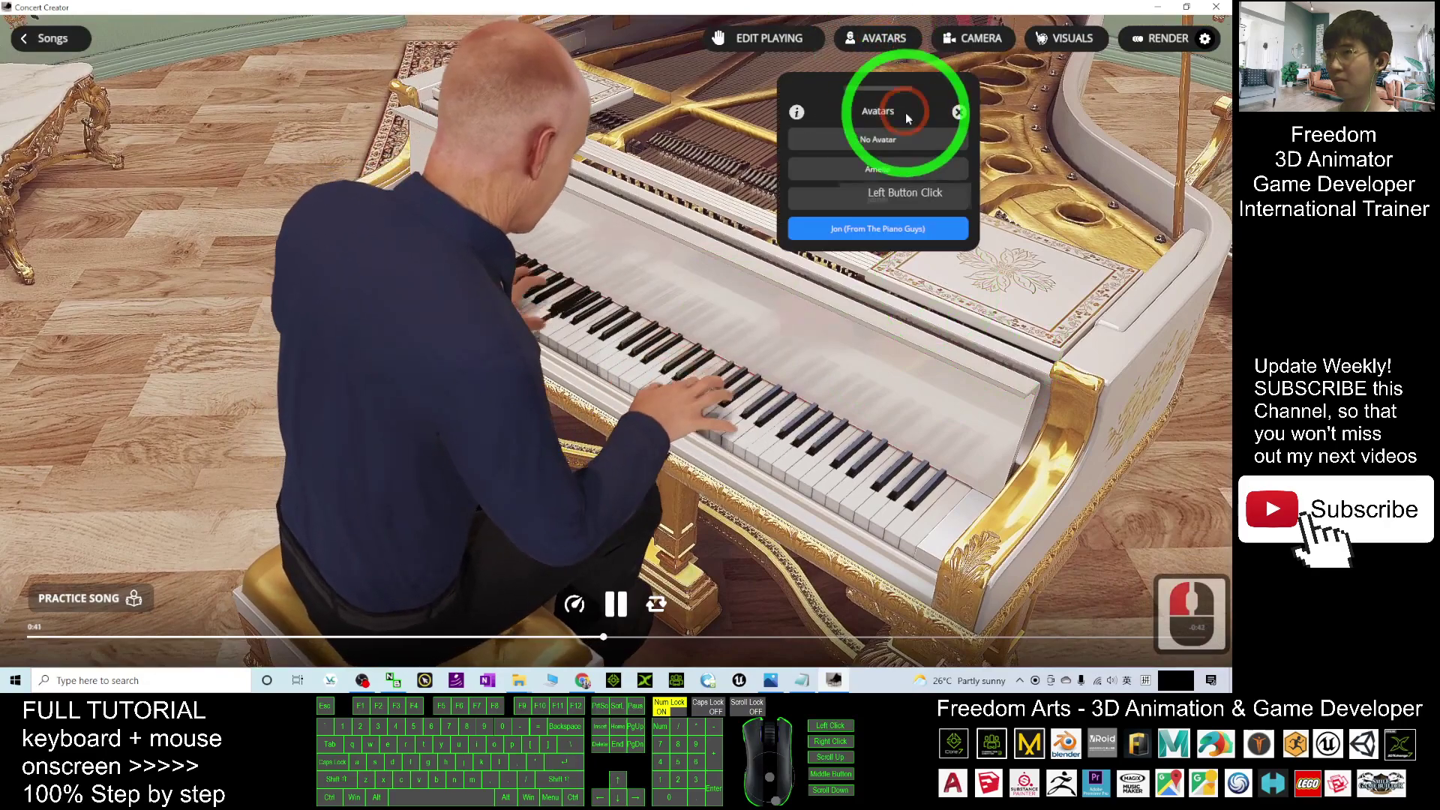
pyautogui.click(876, 172)
pyautogui.moveTo(938, 300); pyautogui.dragTo(980, 331)
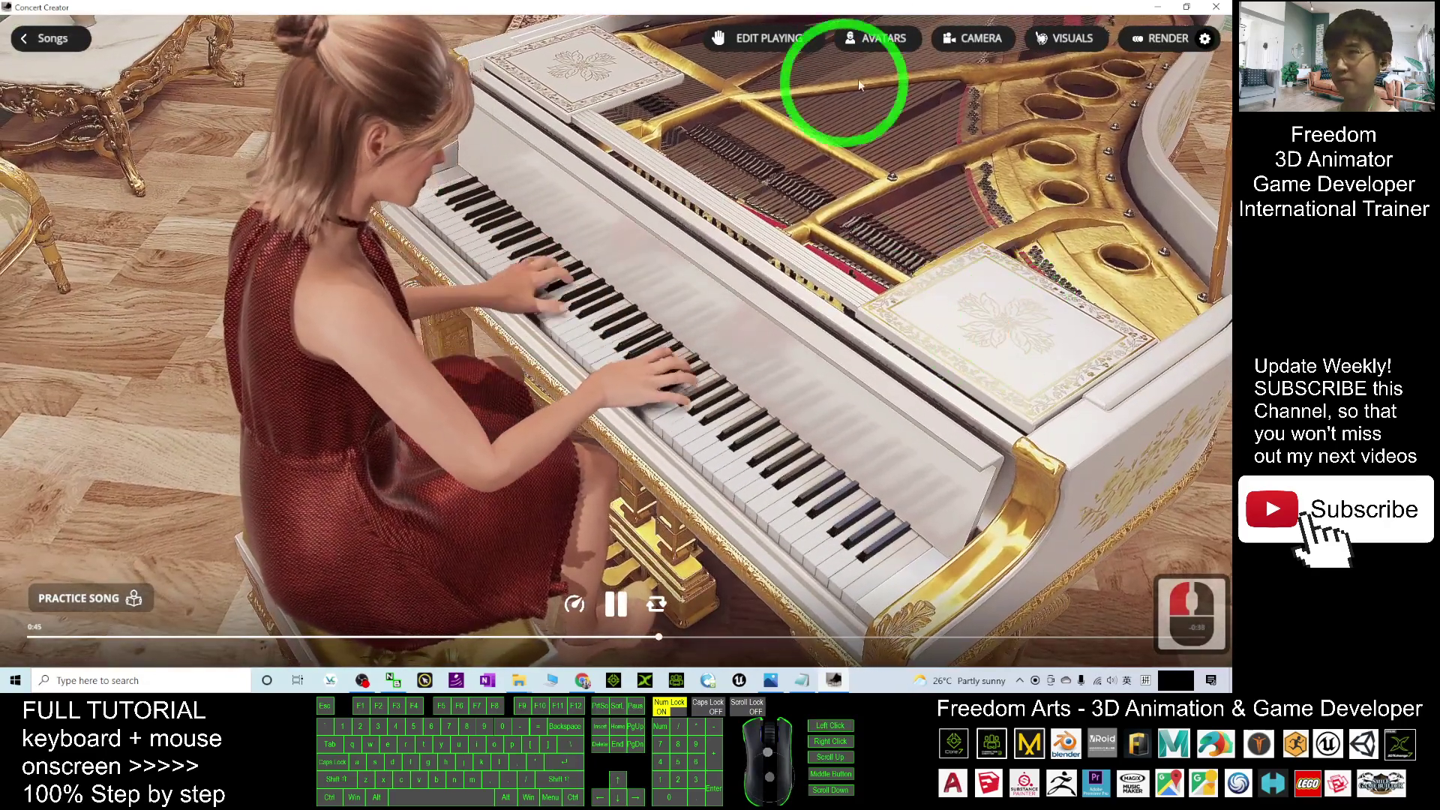
pyautogui.click(616, 604)
pyautogui.click(906, 388)
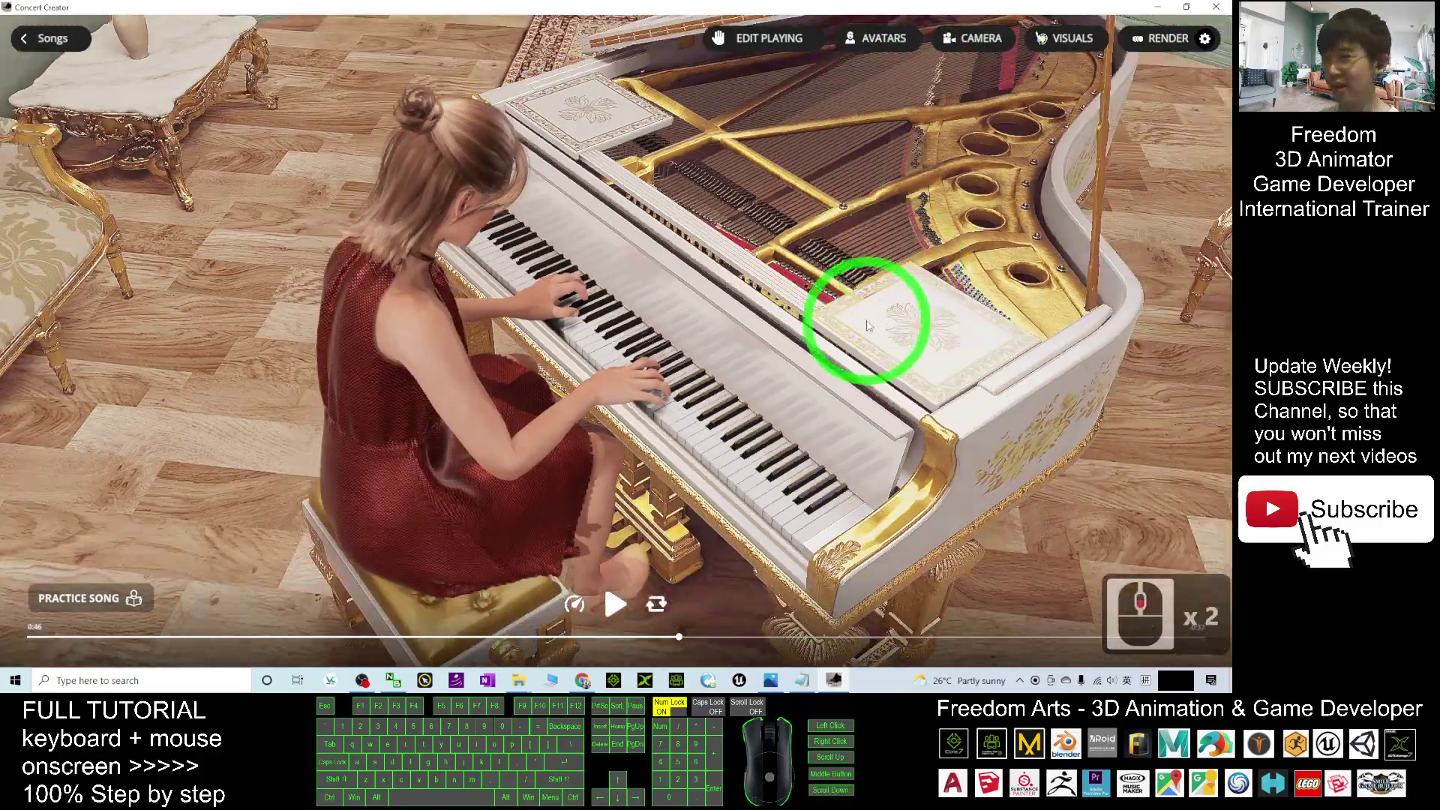
# Orbit to a frontal keyboard view and set the render to Full HD at 60 FPS.
pyautogui.moveTo(862, 322); pyautogui.dragTo(684, 308)
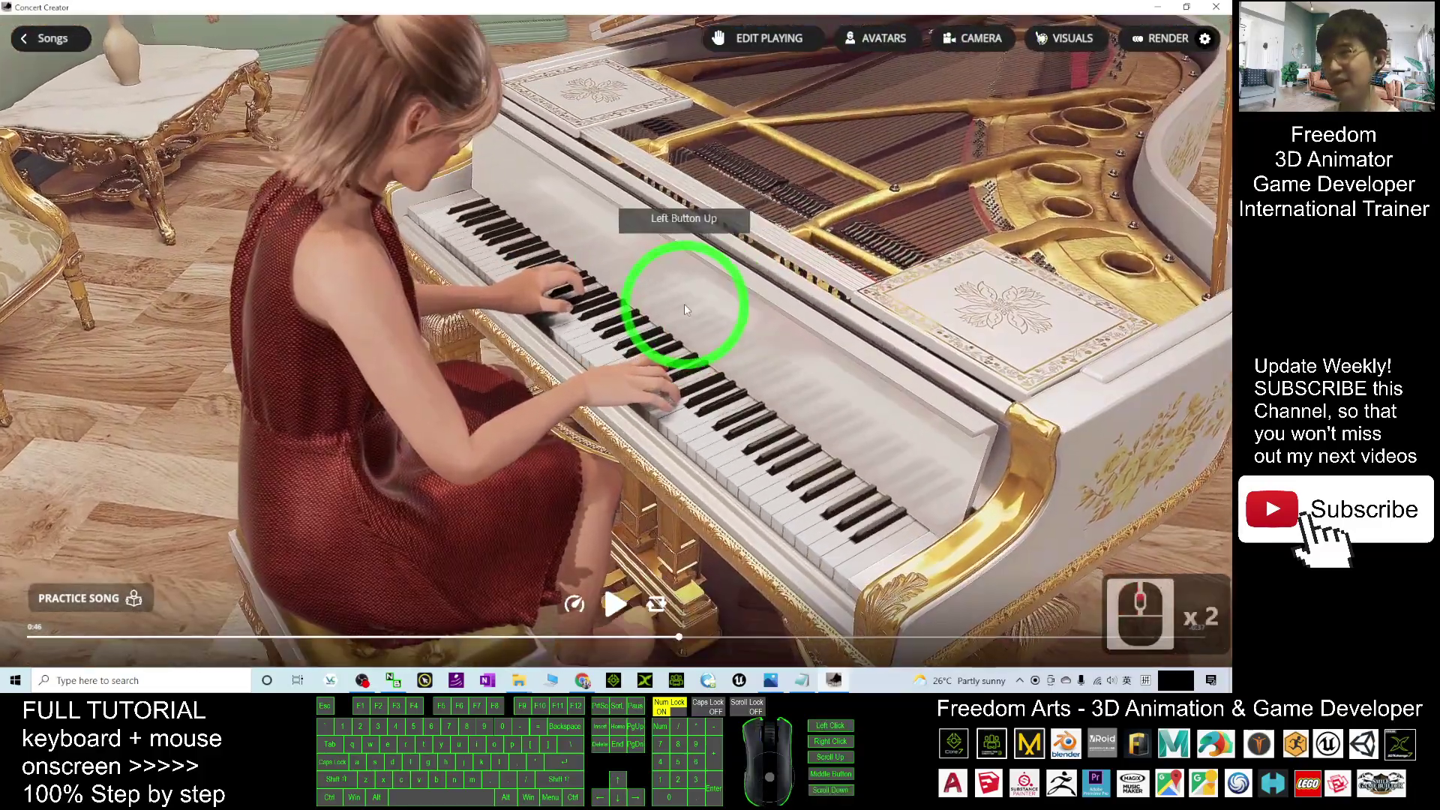
pyautogui.moveTo(803, 312)
pyautogui.mouseDown()
pyautogui.moveTo(794, 333)
pyautogui.moveTo(659, 327)
pyautogui.mouseUp()
pyautogui.click(1152, 40)
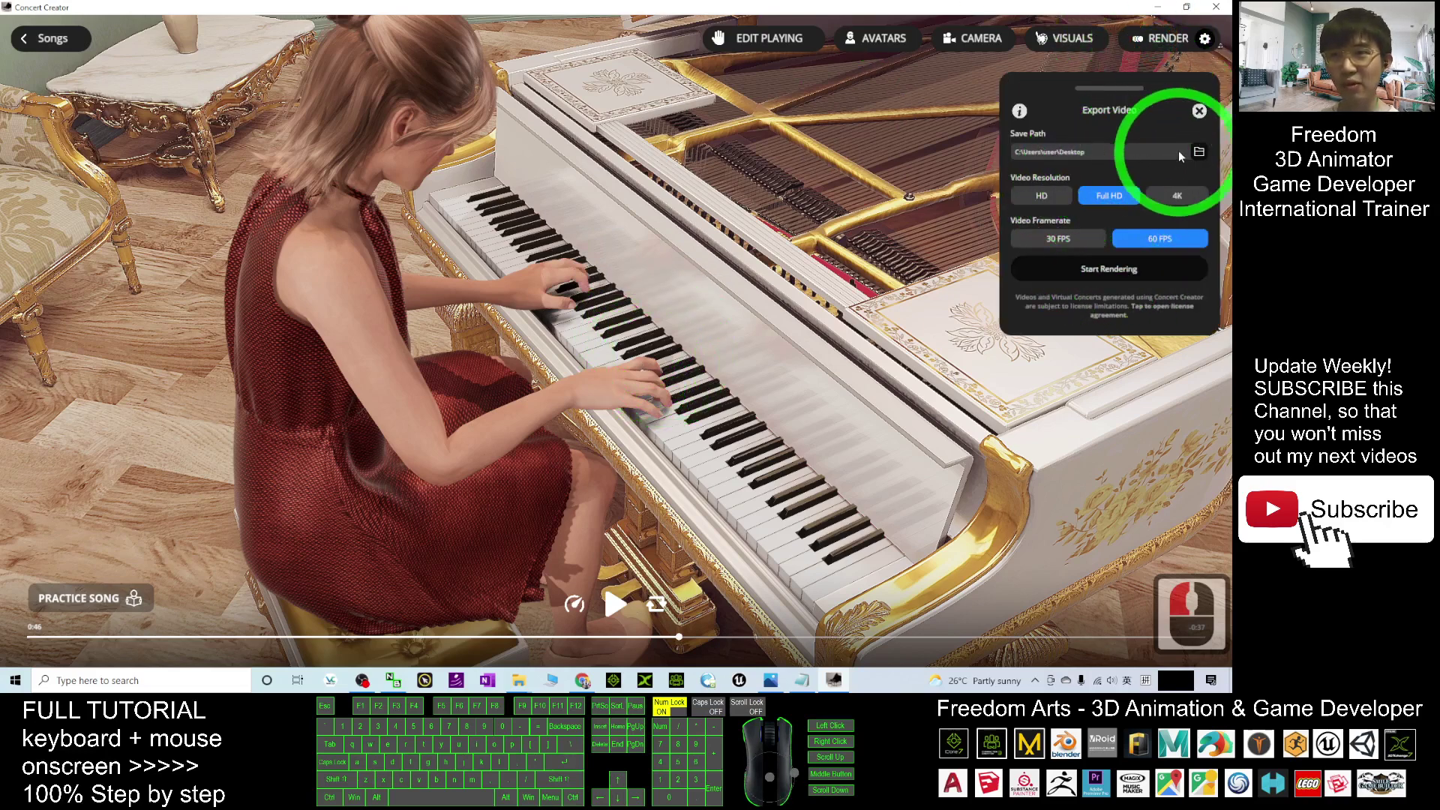
pyautogui.click(1160, 238)
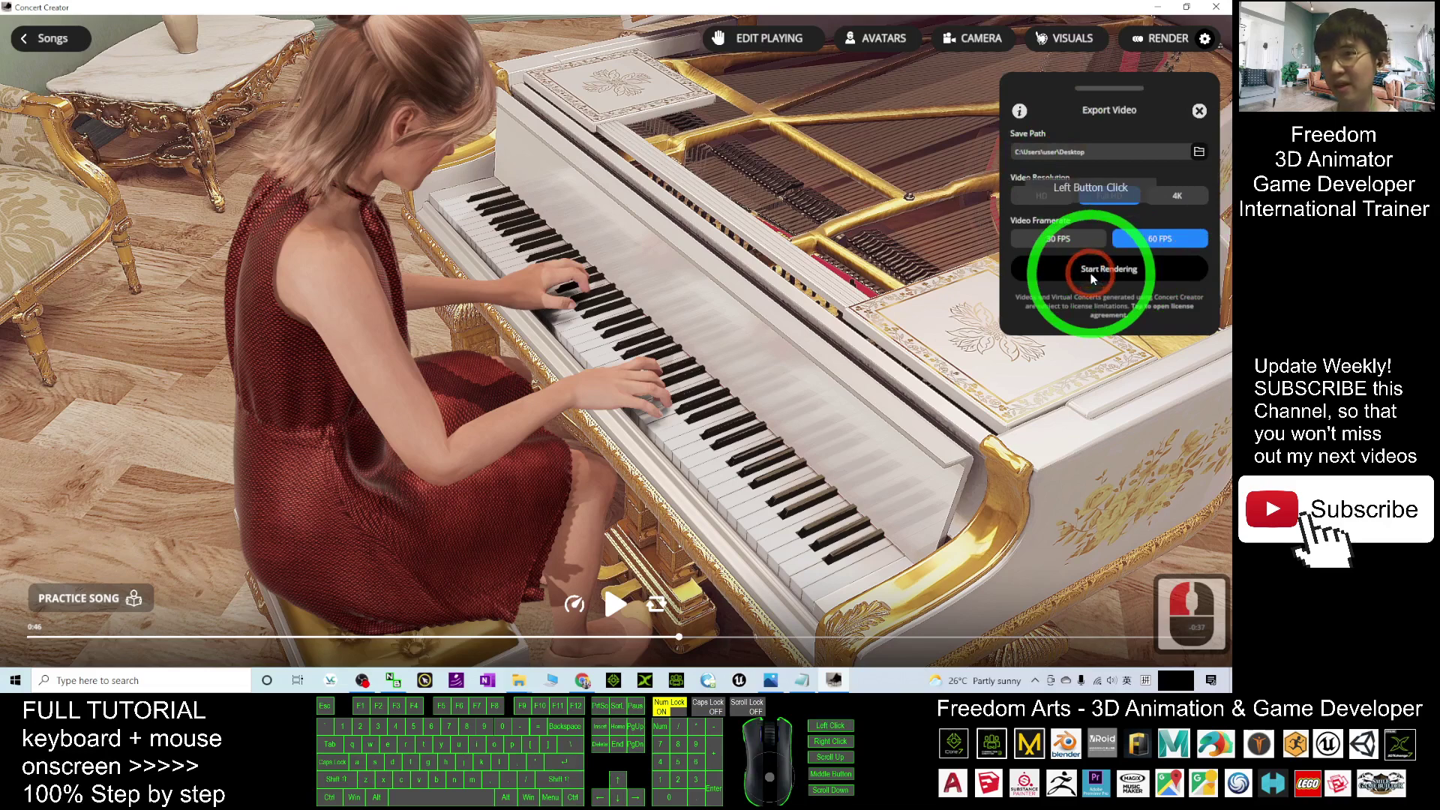
# Render the video to the Desktop and dismiss the success message.
pyautogui.click(1091, 274)
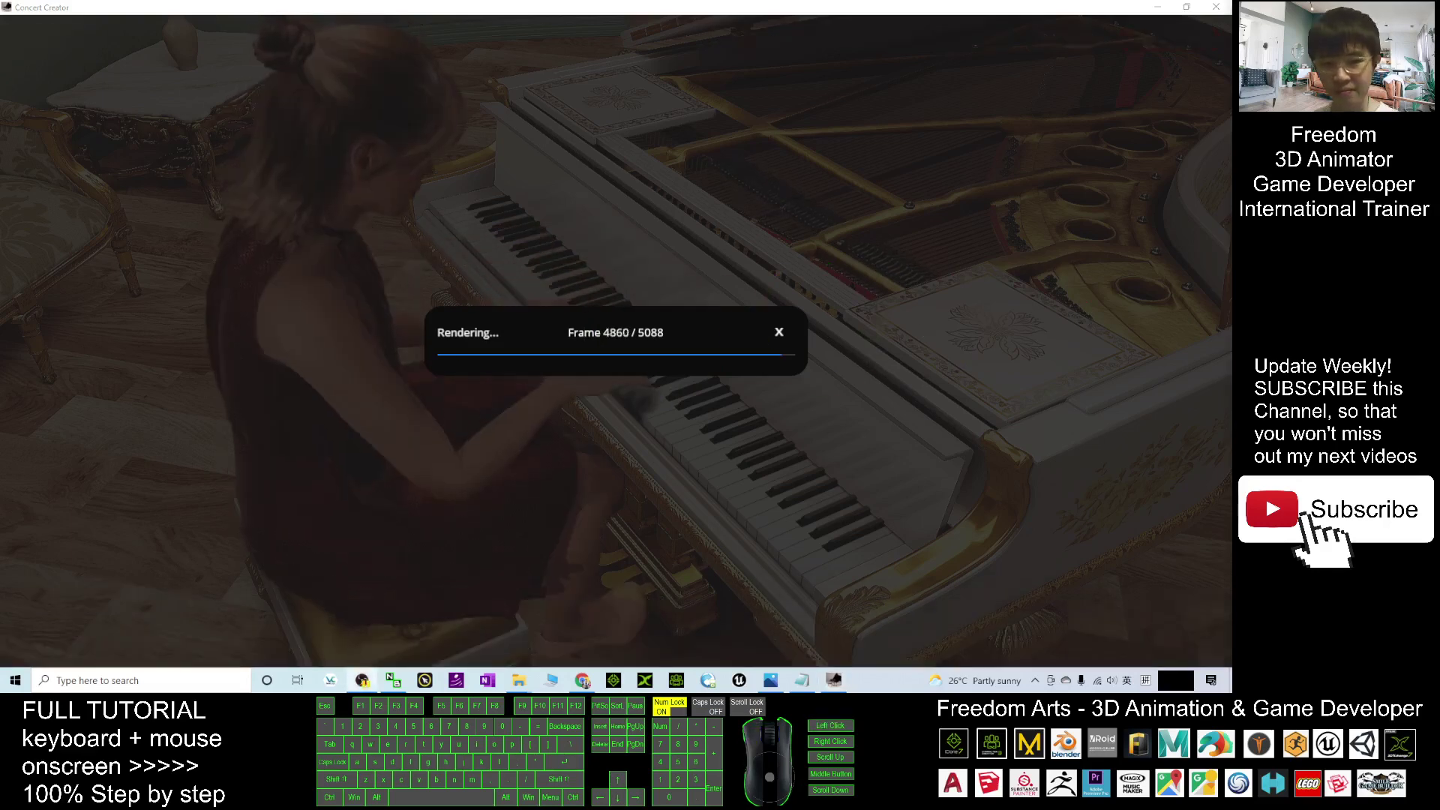
pyautogui.click(904, 327)
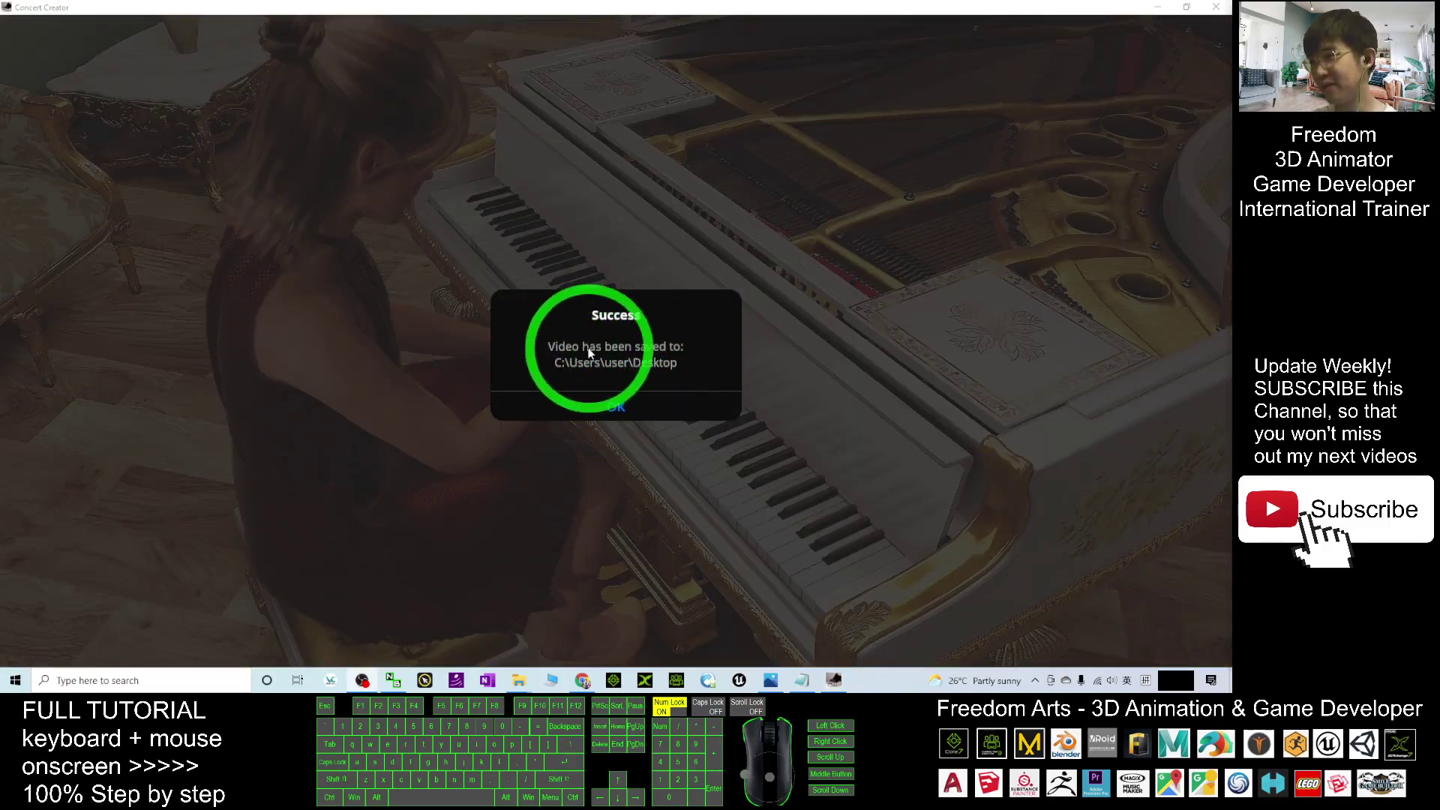
pyautogui.click(615, 409)
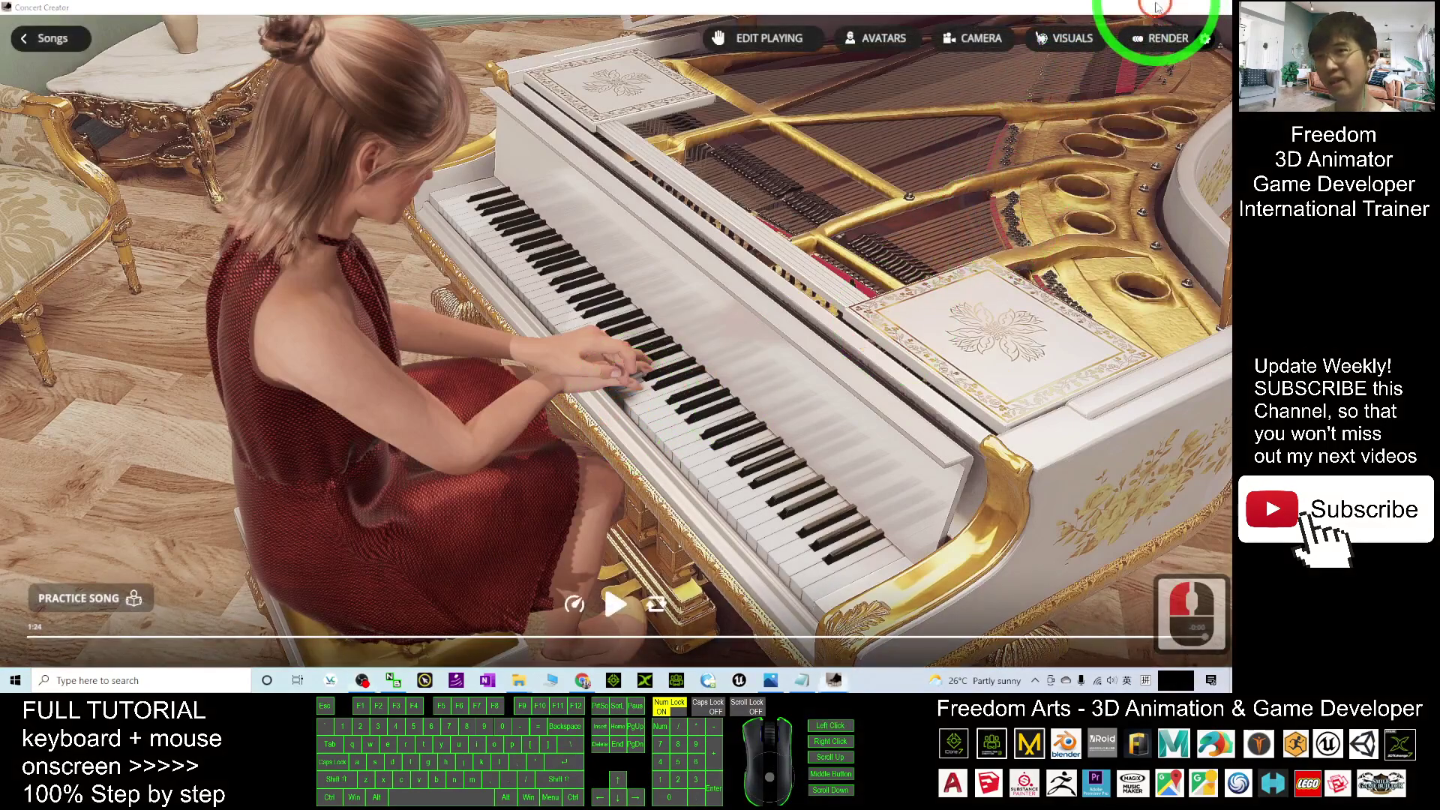
# Minimize Concert Creator and open the rendered recording from the desktop.
pyautogui.click(1158, 9)
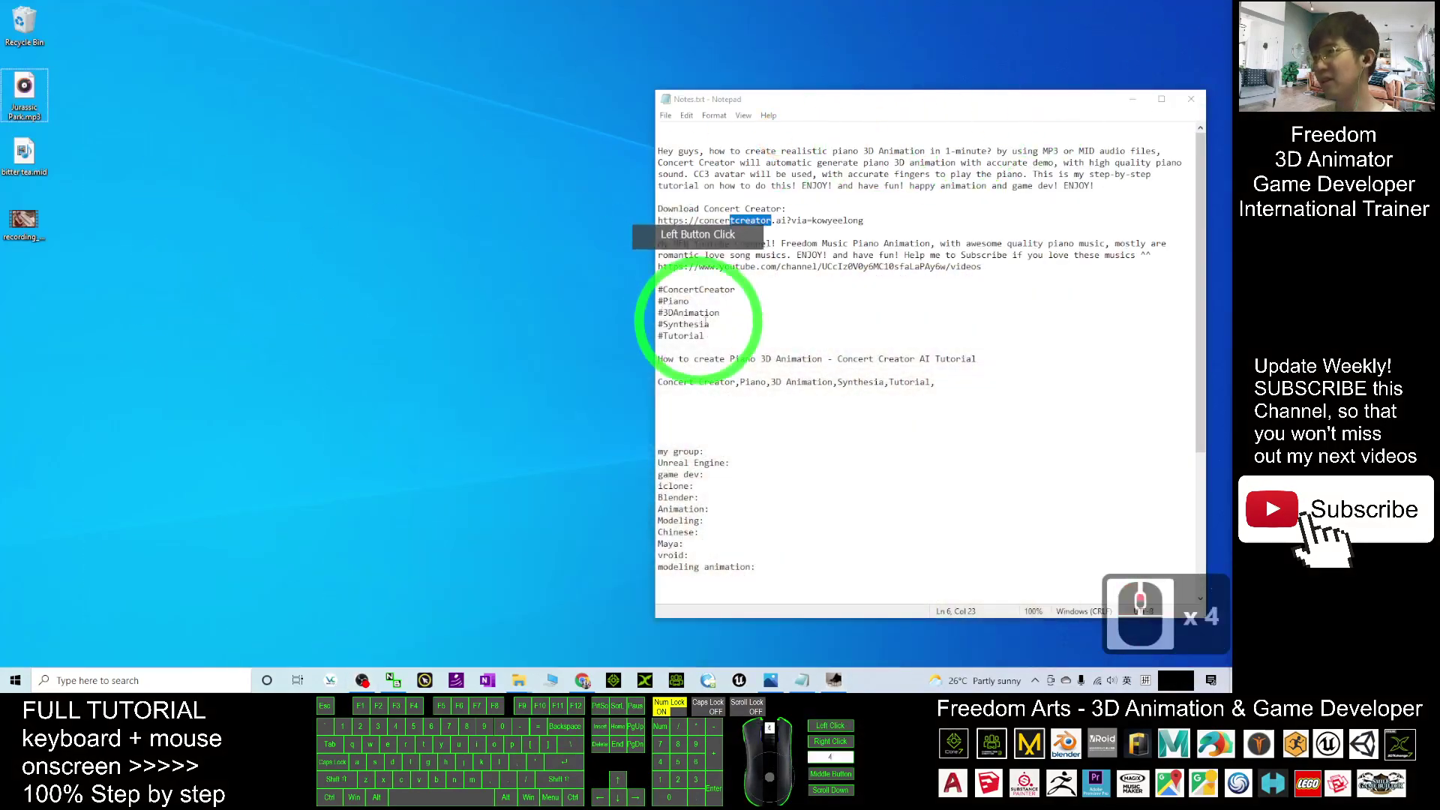
pyautogui.click(27, 222)
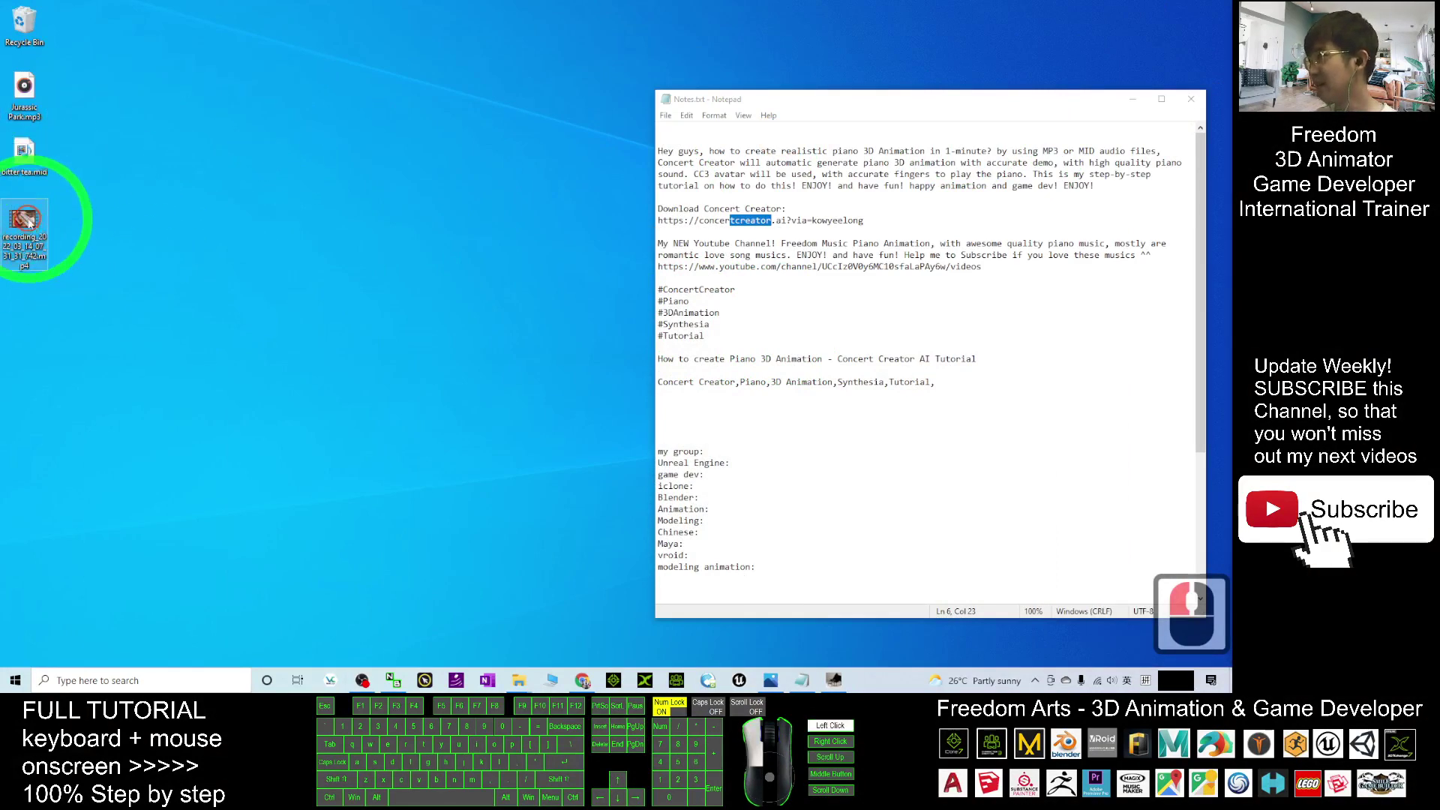
pyautogui.doubleClick(38, 221)
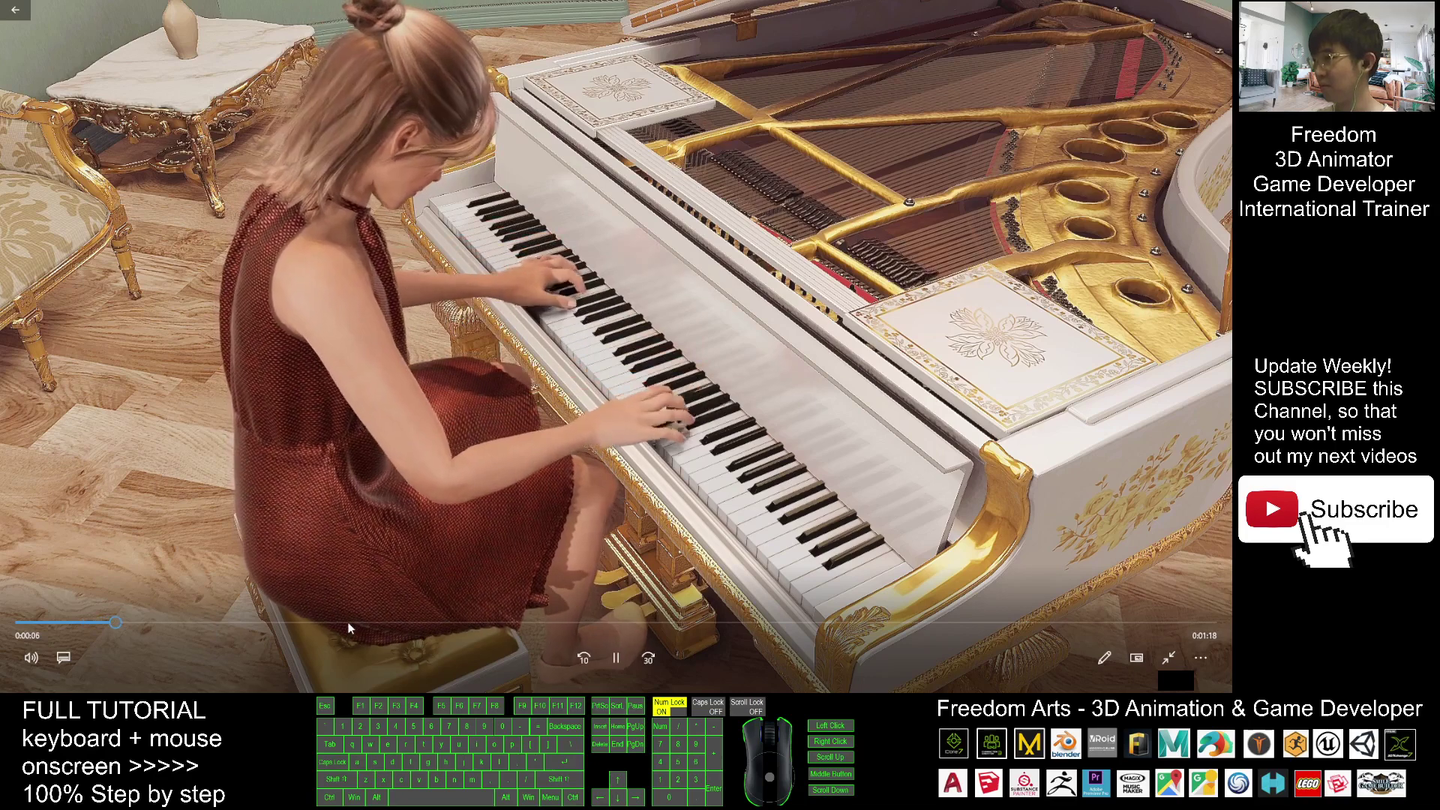
# Skip the video to about 0:23, 0:53 and near the end, then leave fullscreen.
pyautogui.click(343, 625)
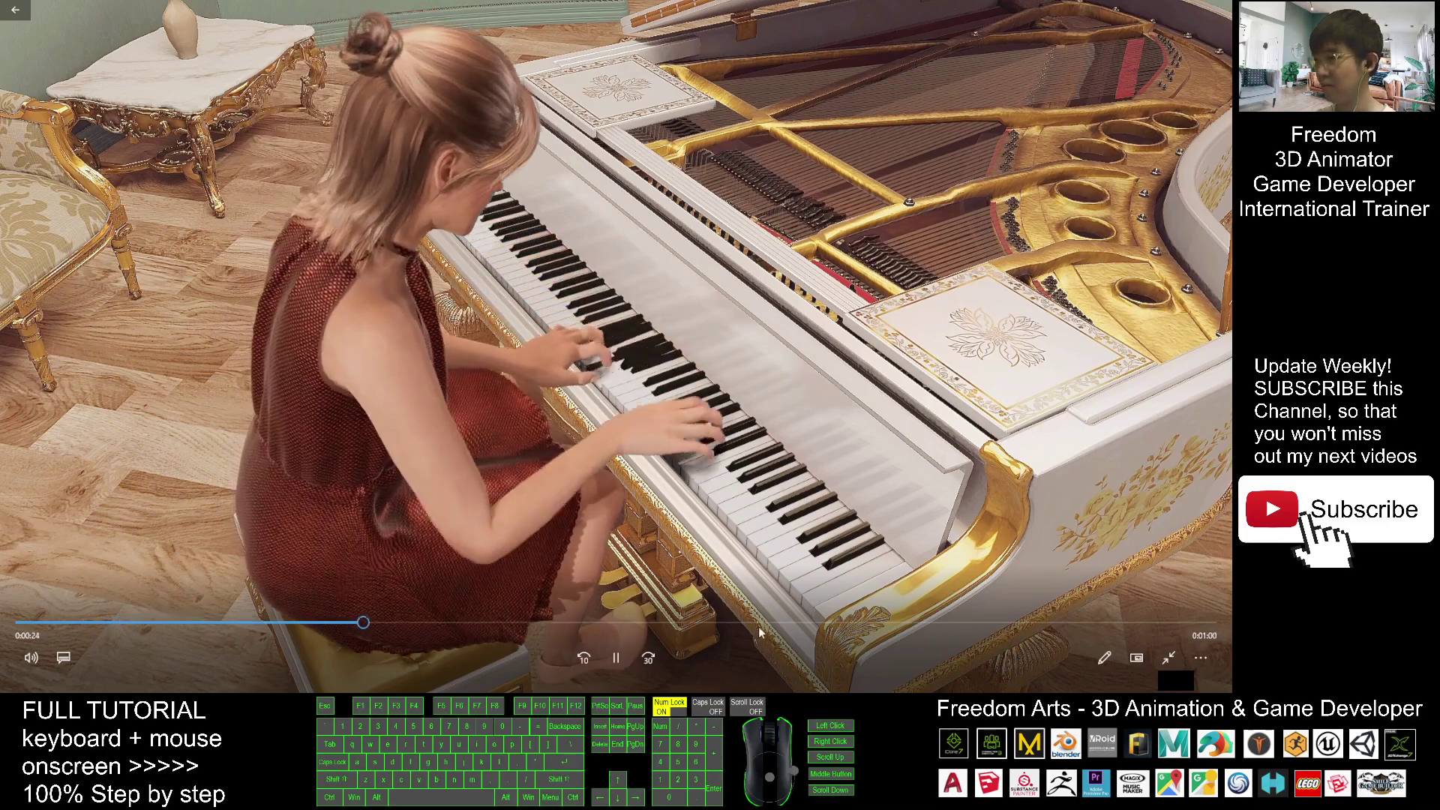
pyautogui.click(770, 625)
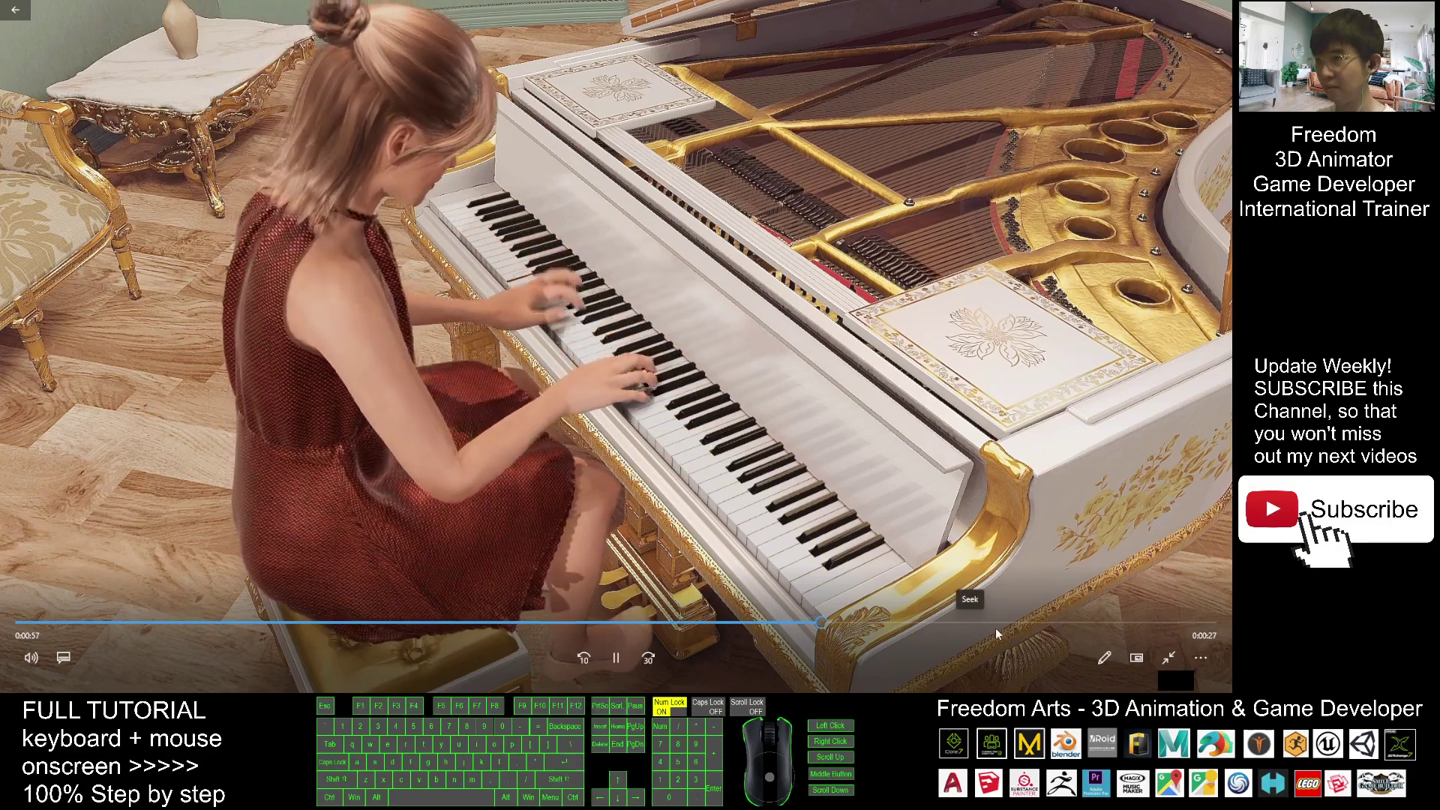
pyautogui.click(996, 626)
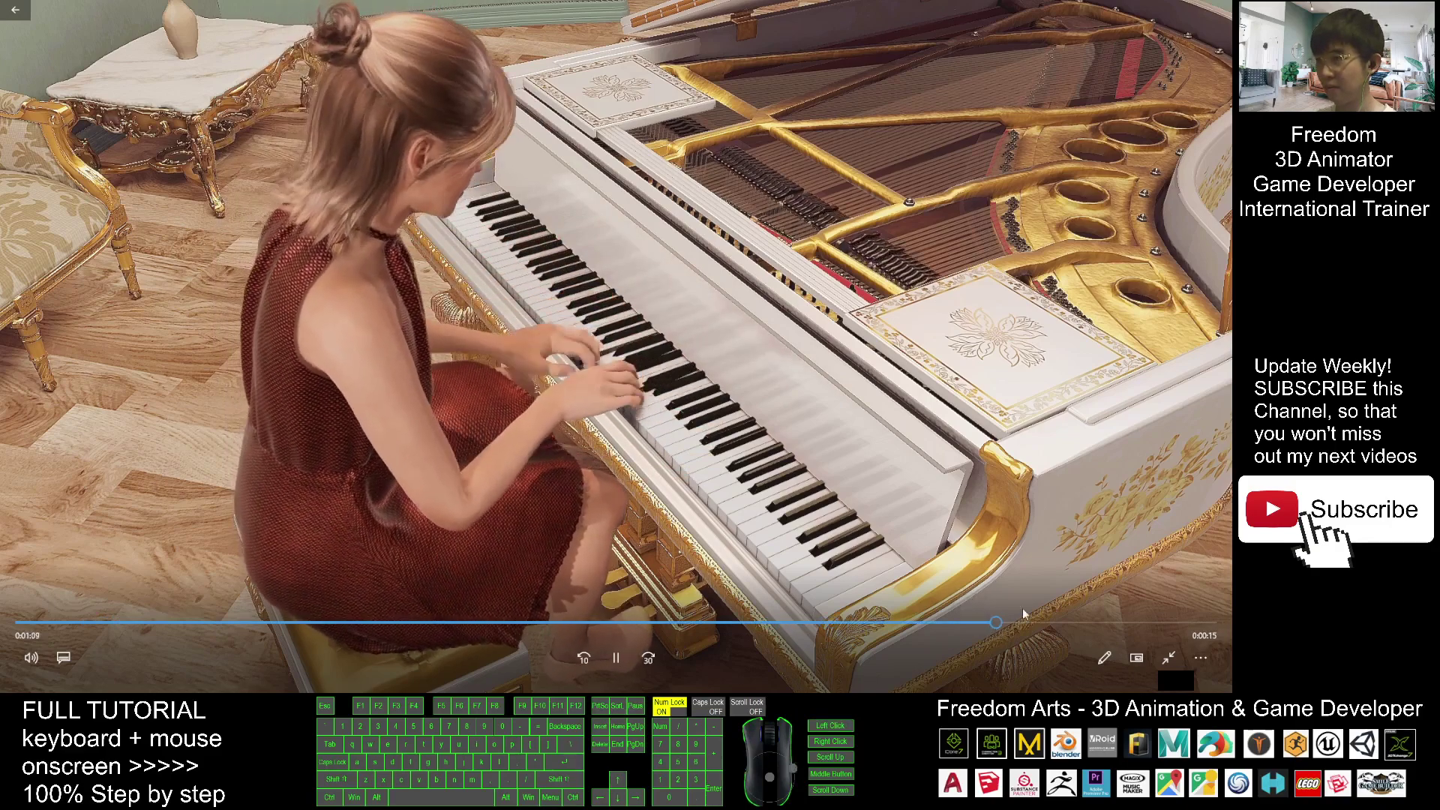
pyautogui.doubleClick(935, 407)
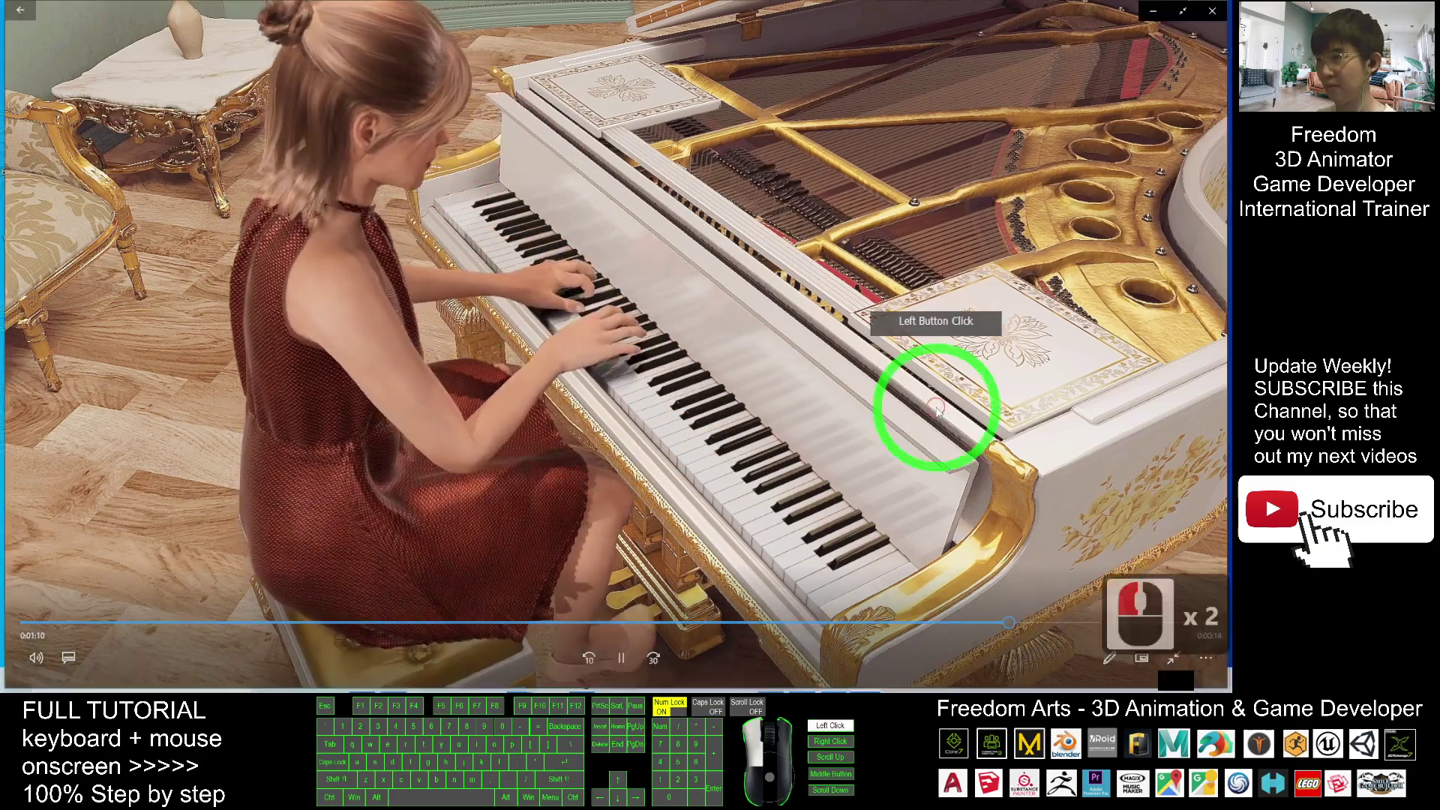
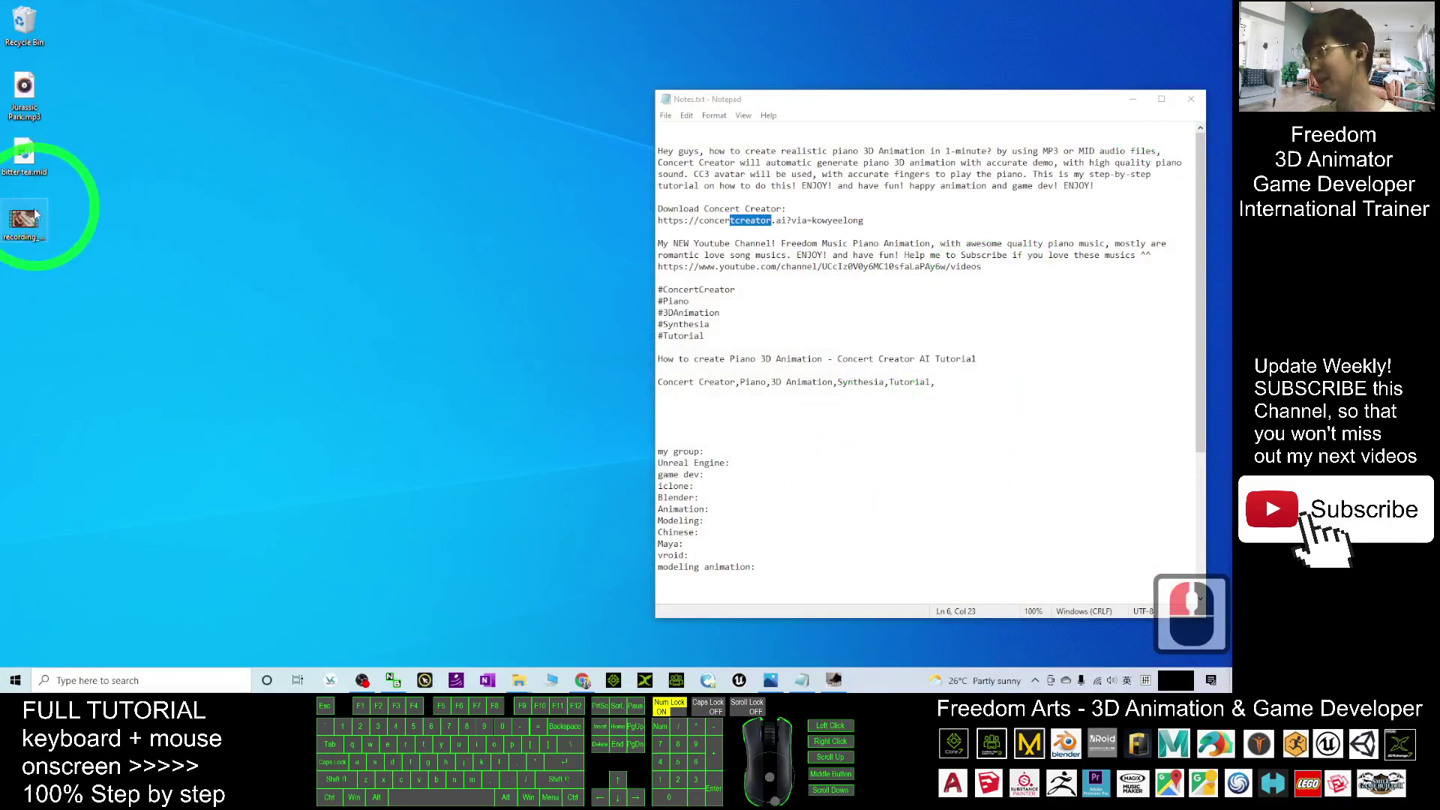
# Bring up Concert Creator's white grand piano animation and position its window over Notepad.
pyautogui.click(51, 268)
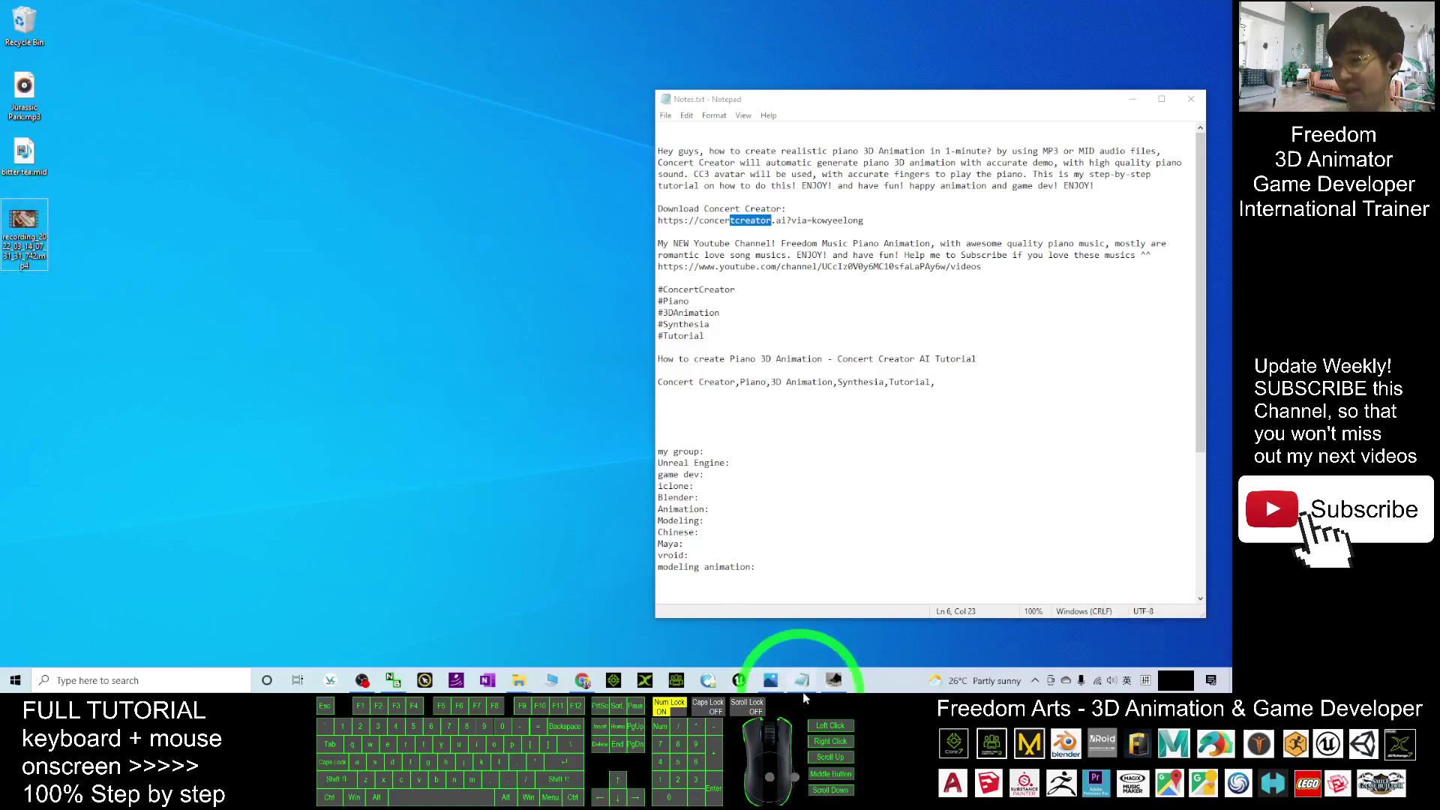
pyautogui.click(832, 680)
pyautogui.moveTo(813, 11)
pyautogui.mouseDown()
pyautogui.moveTo(811, 45)
pyautogui.moveTo(756, 64)
pyautogui.mouseUp()
pyautogui.click(23, 89)
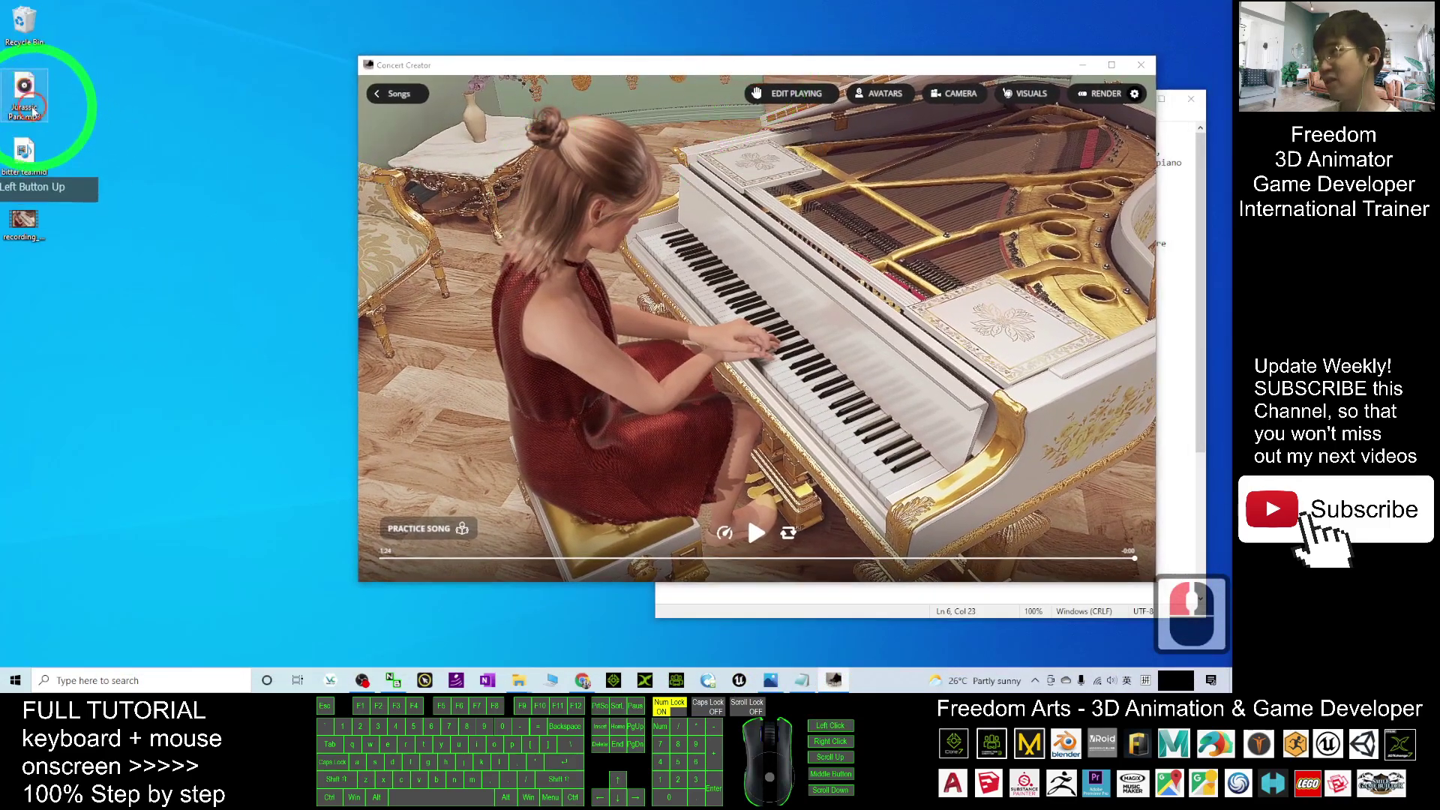
pyautogui.moveTo(23, 88); pyautogui.dragTo(50, 112)
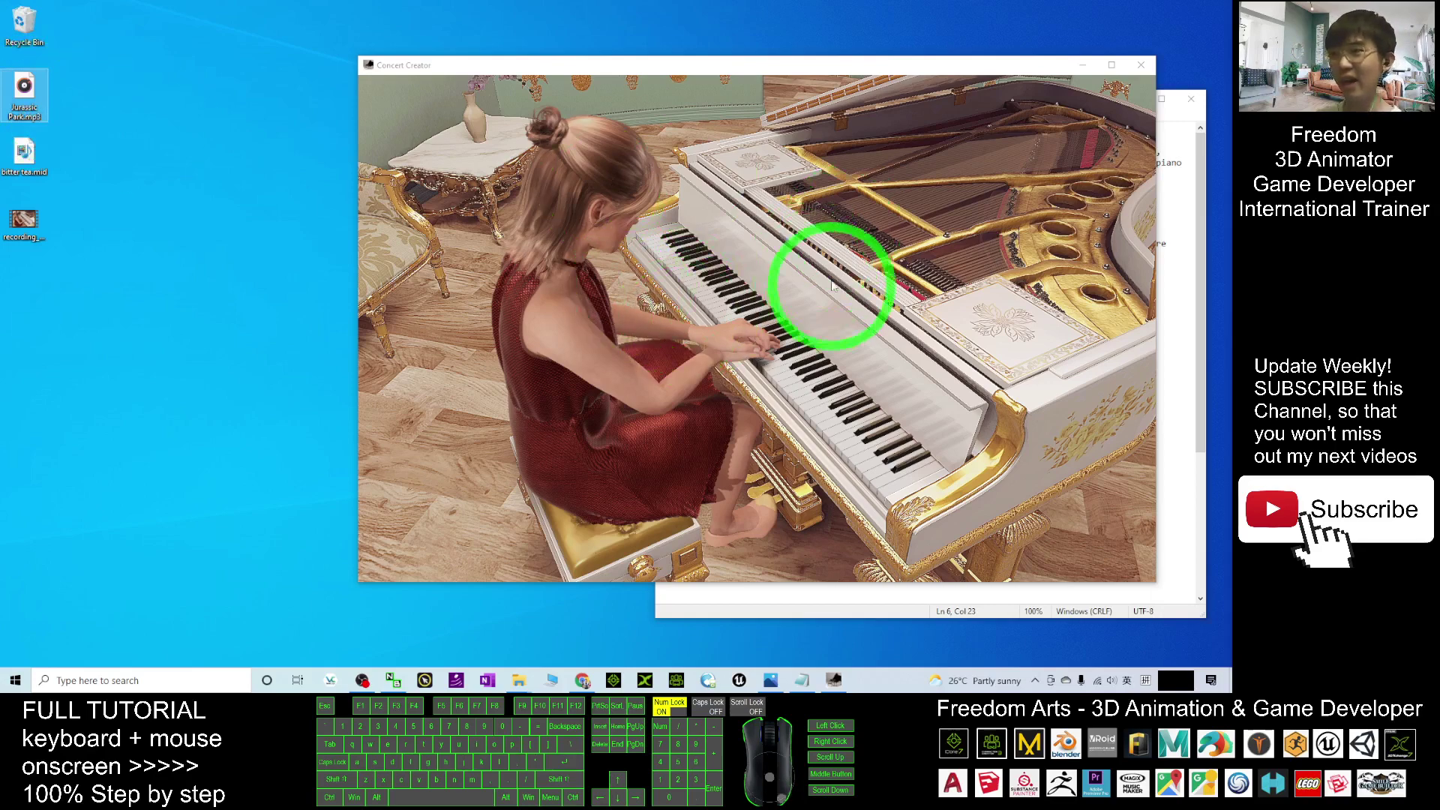
pyautogui.moveTo(780, 53); pyautogui.dragTo(728, 81)
# Maximize Concert Creator, orbit around the pianist, and open the playing editor.
pyautogui.doubleClick(727, 81)
pyautogui.moveTo(865, 339); pyautogui.dragTo(1039, 104)
pyautogui.click(761, 43)
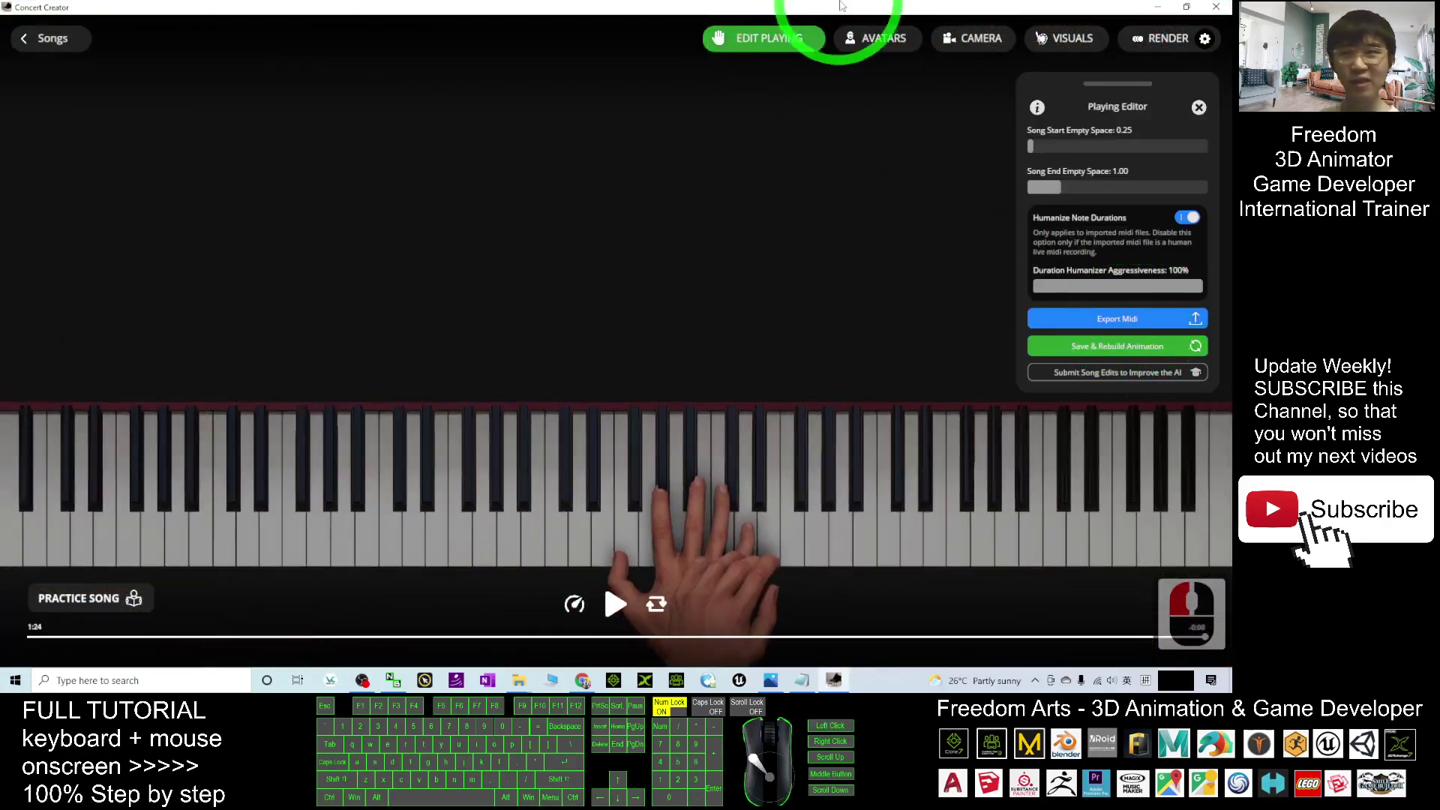
pyautogui.moveTo(842, 7); pyautogui.dragTo(789, 79)
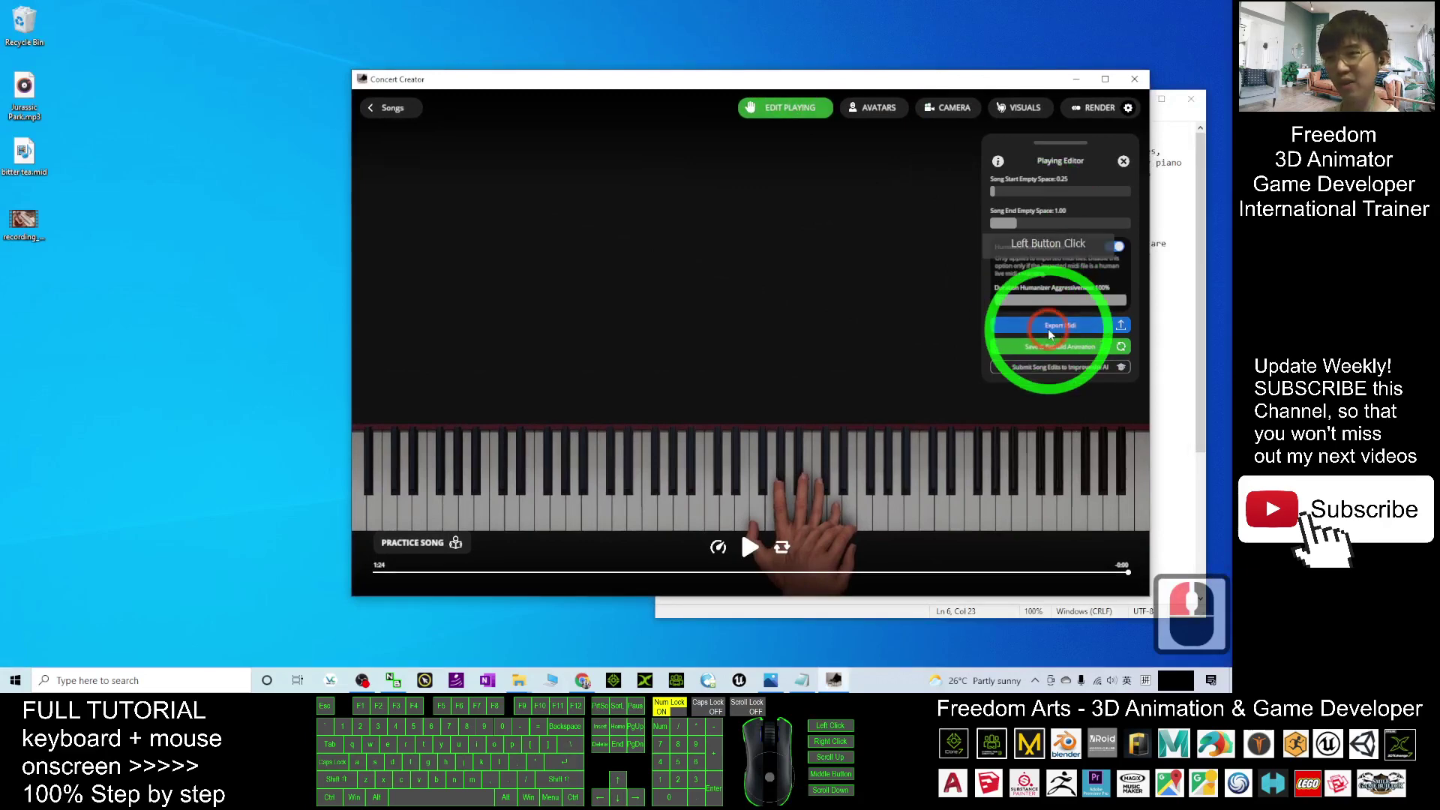
# Export the song as the MIDI file Jurassic Park.mp3.mid to the desktop.
pyautogui.click(1048, 333)
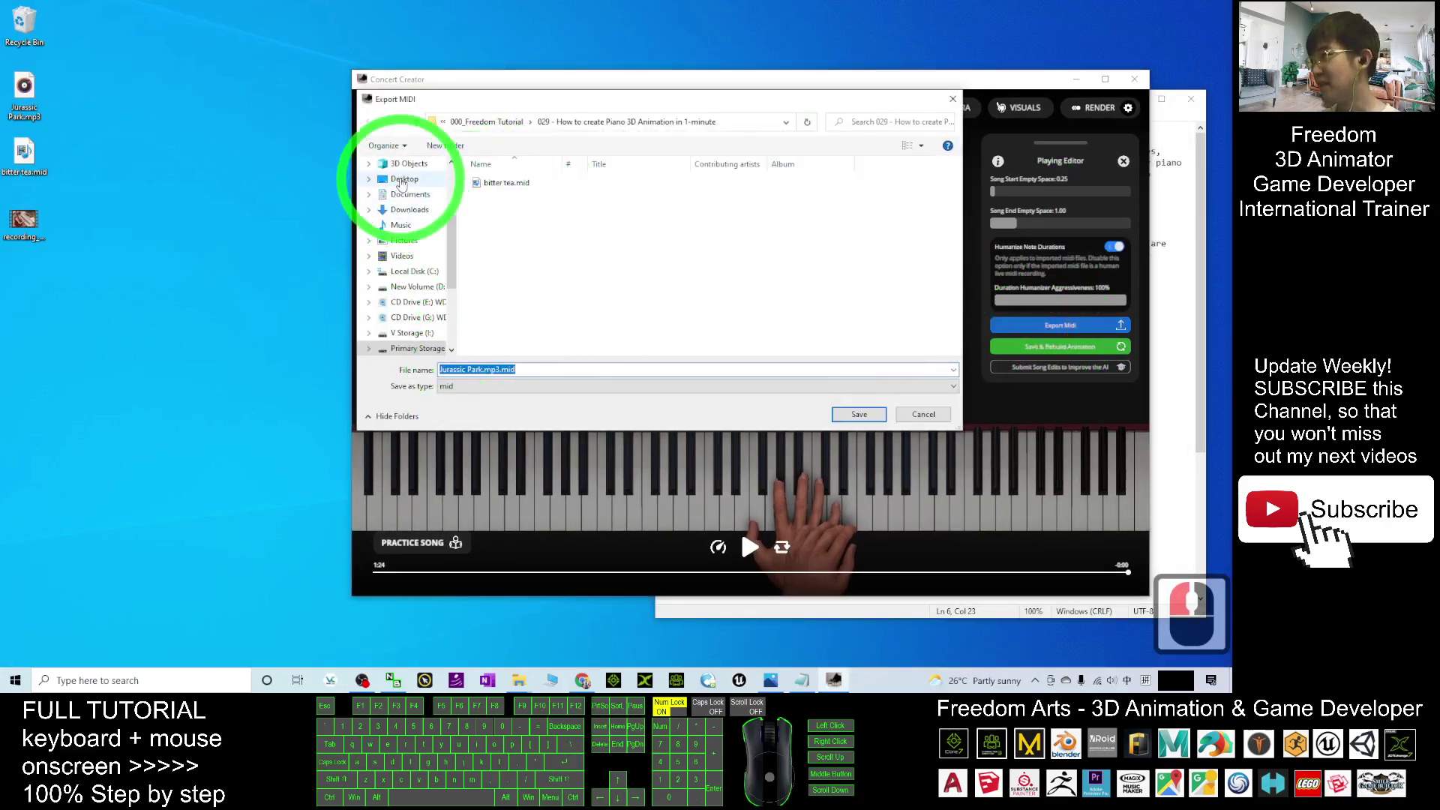
pyautogui.click(518, 378)
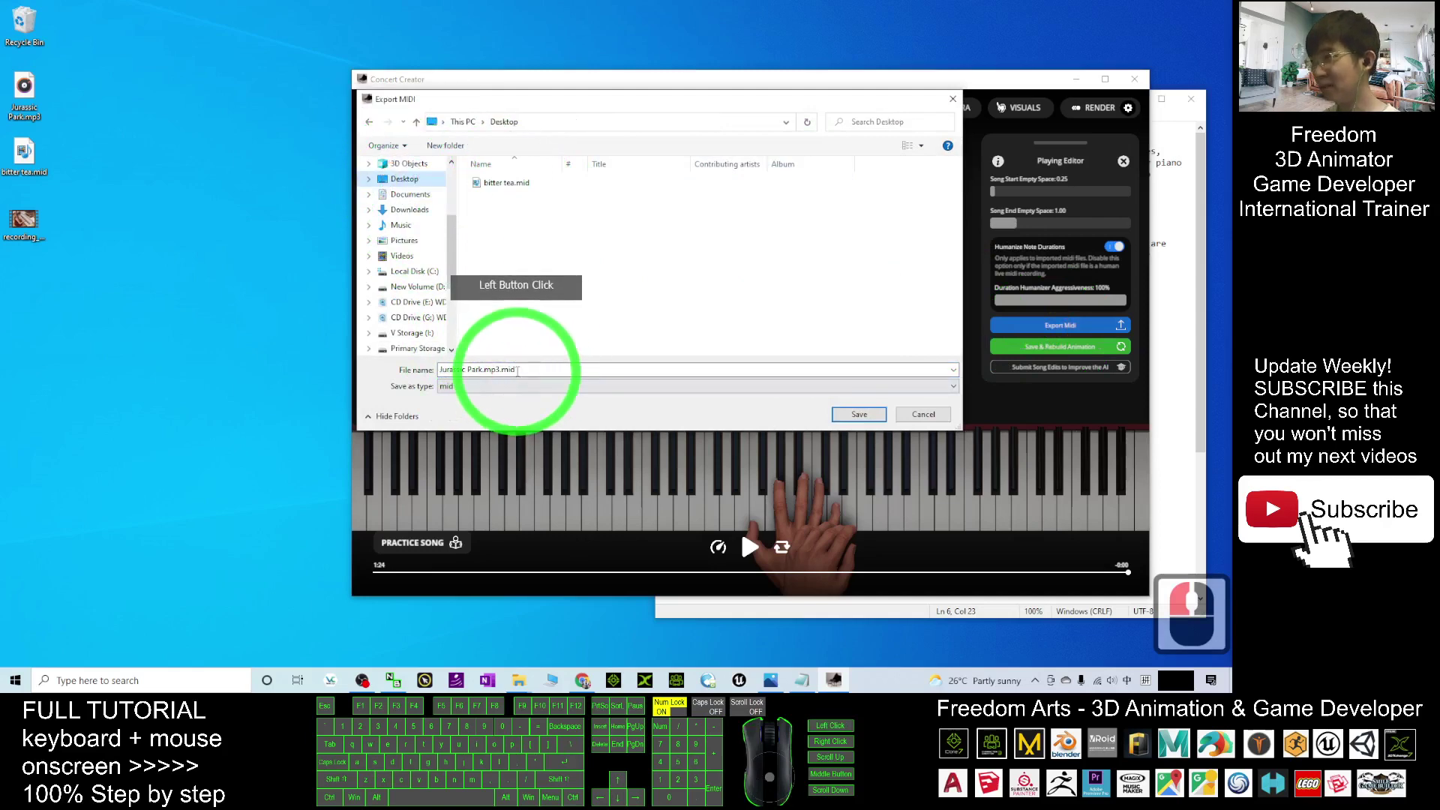
pyautogui.click(473, 379)
pyautogui.click(128, 152)
pyautogui.click(903, 433)
pyautogui.click(861, 414)
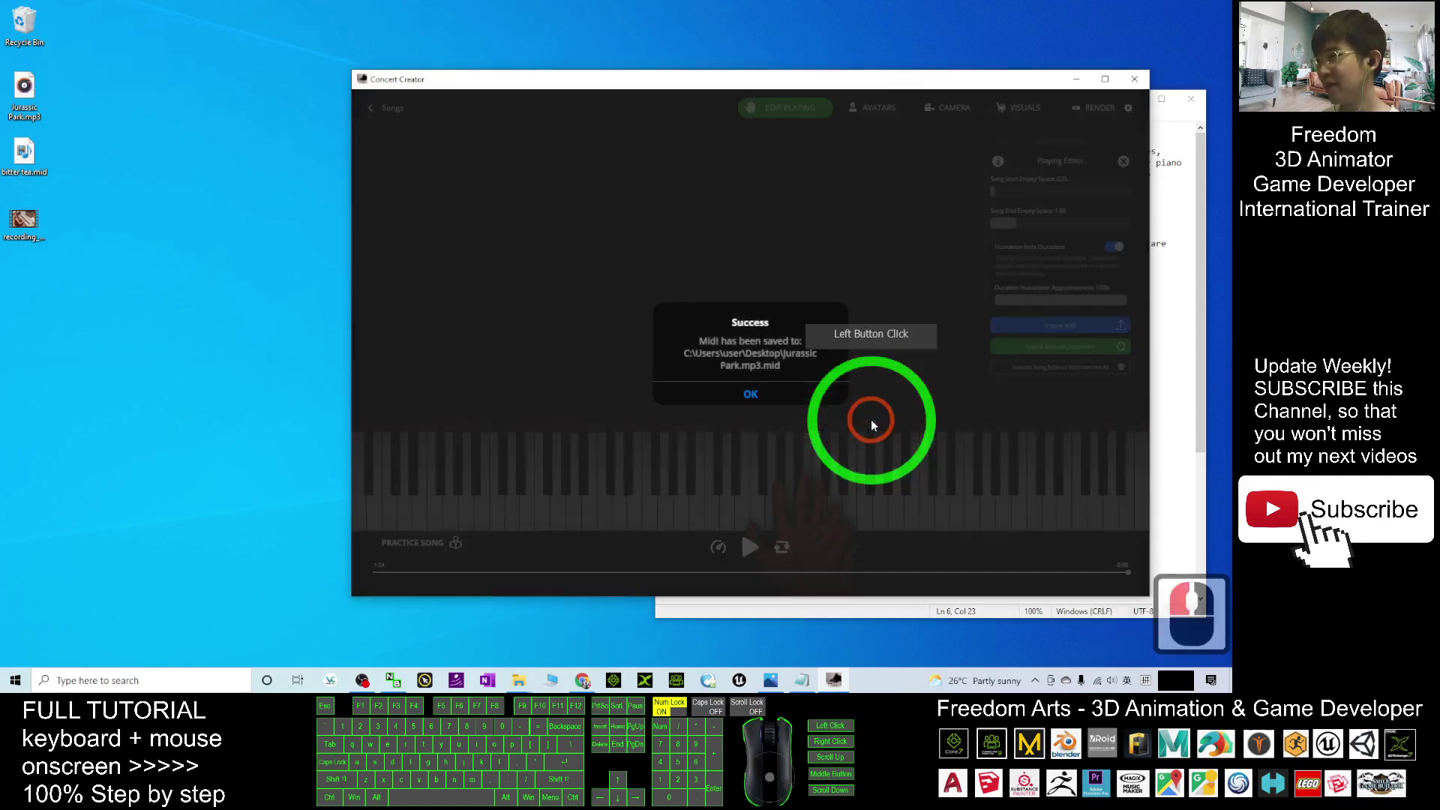
pyautogui.click(734, 381)
# Play the exported Jurassic Park MIDI from the desktop in Windows Media Player.
pyautogui.click(27, 291)
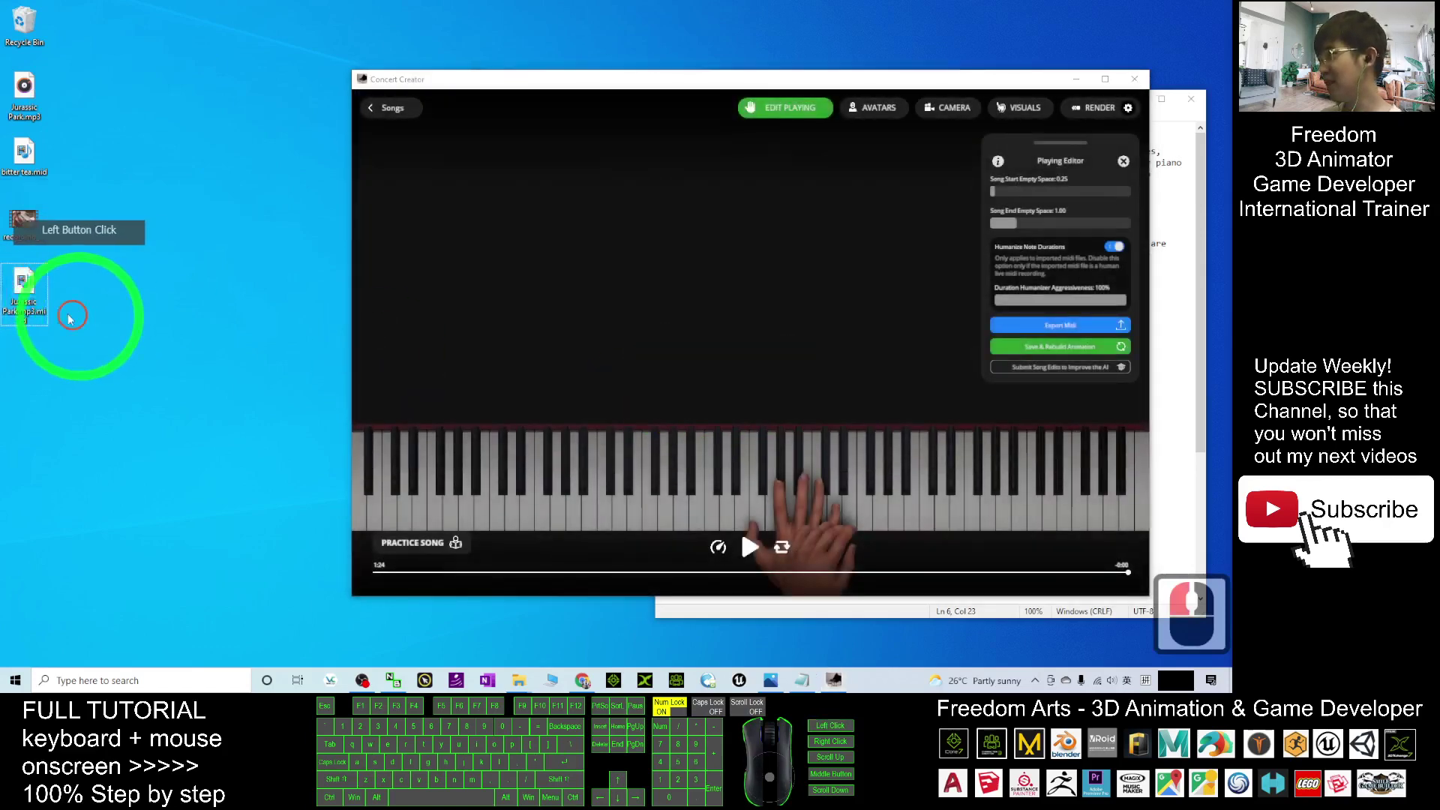
pyautogui.moveTo(42, 305); pyautogui.dragTo(845, 280)
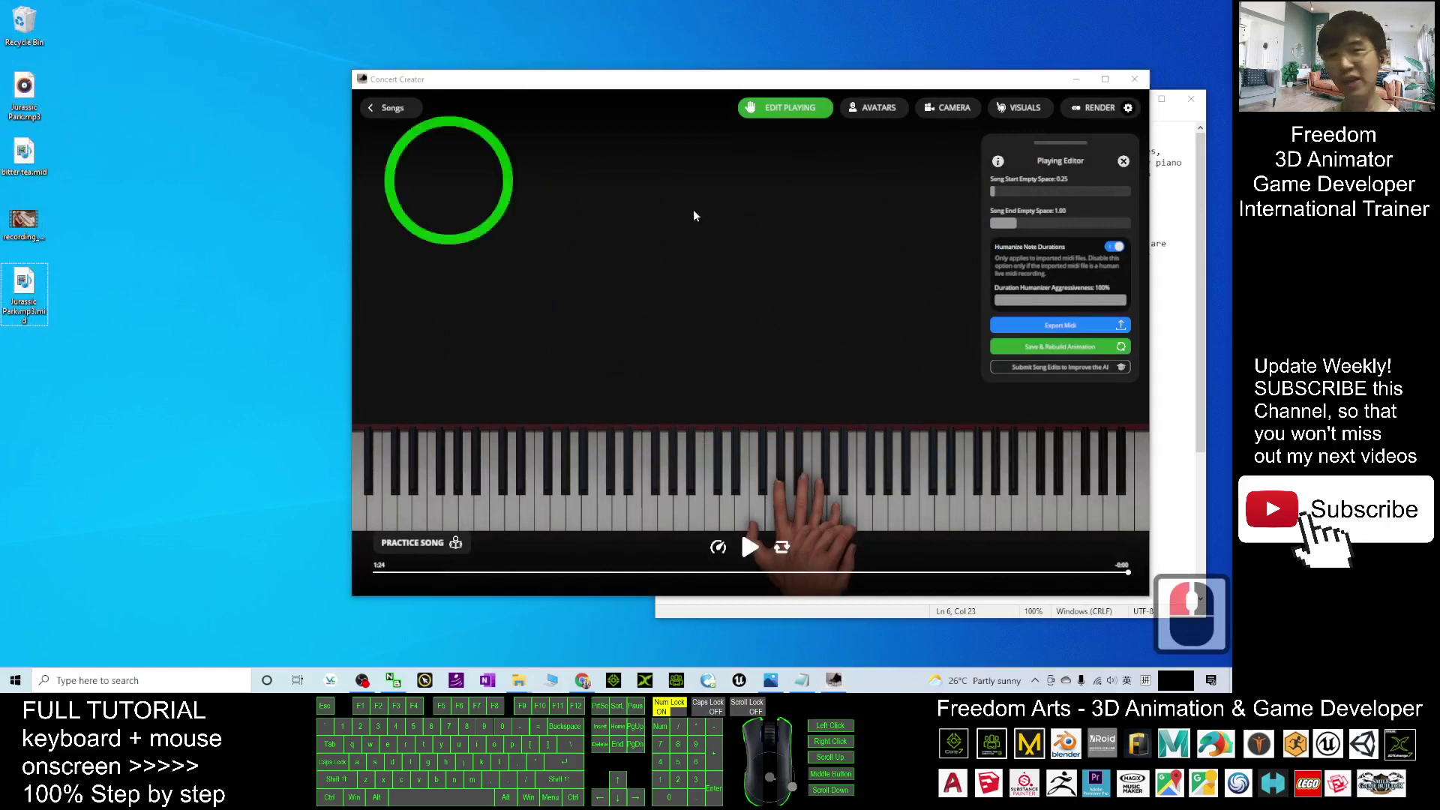
pyautogui.moveTo(830, 427); pyautogui.dragTo(187, 120)
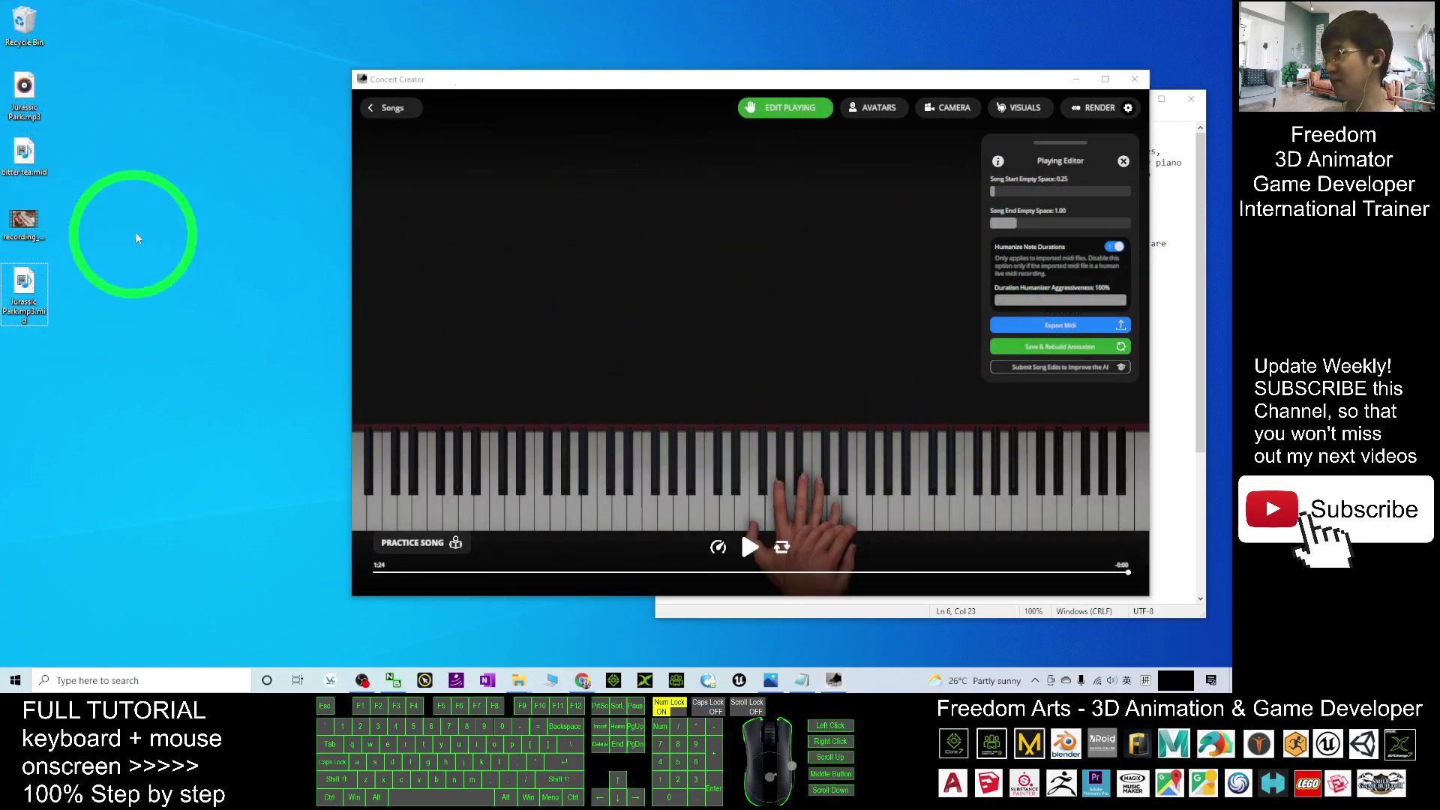
pyautogui.click(27, 289)
pyautogui.doubleClick(28, 289)
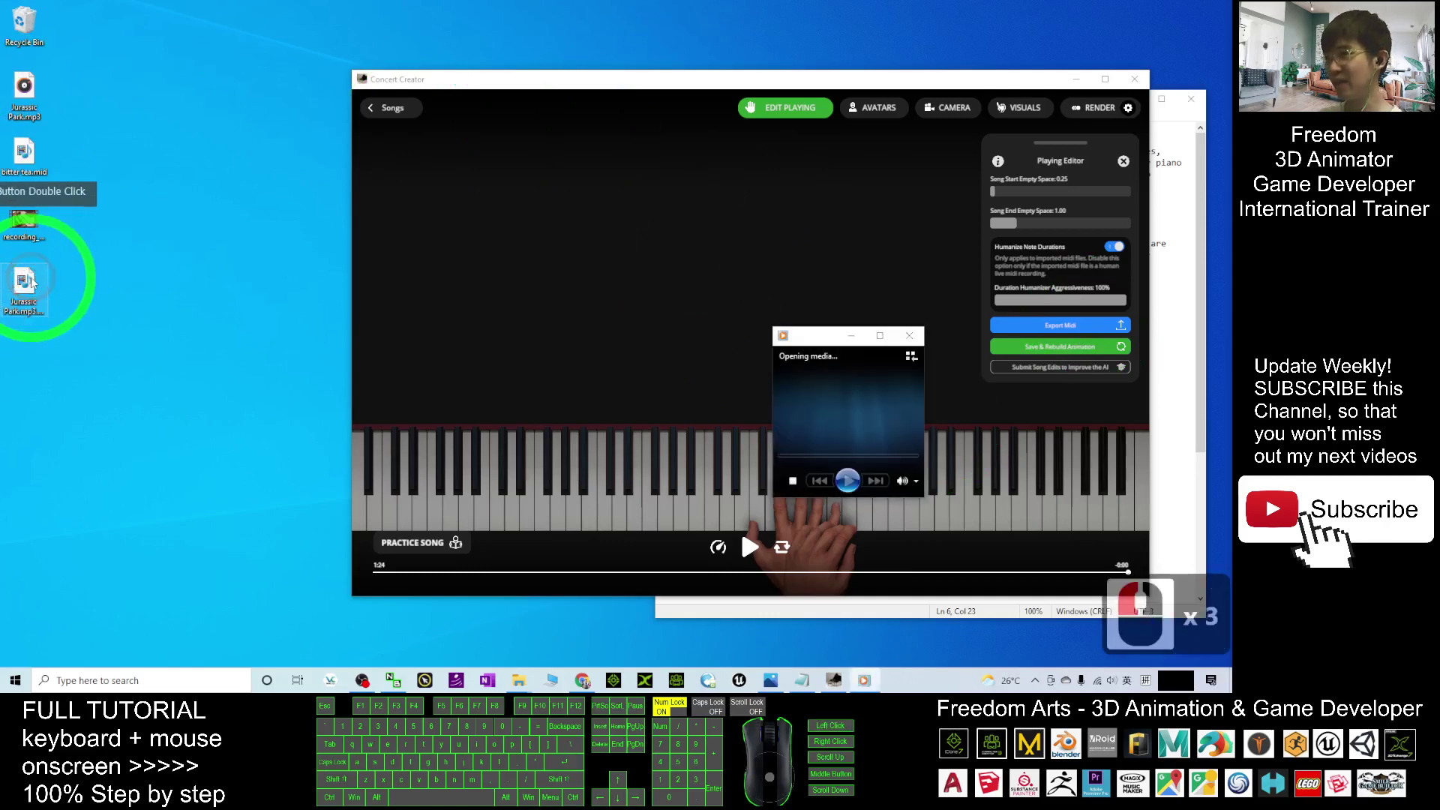
# Toggle the media player to full screen and back, then close it.
pyautogui.click(880, 336)
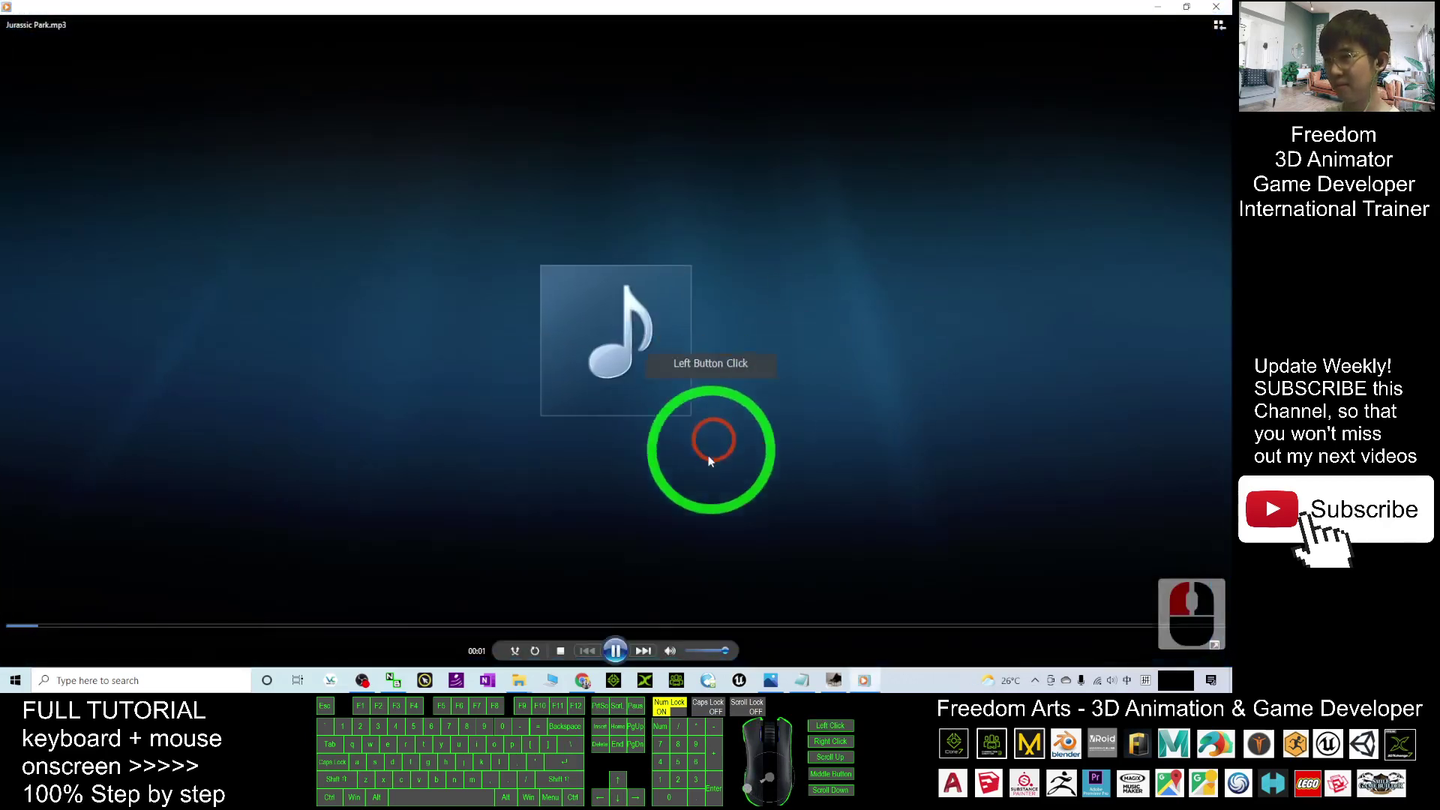
pyautogui.moveTo(815, 8); pyautogui.dragTo(660, 218)
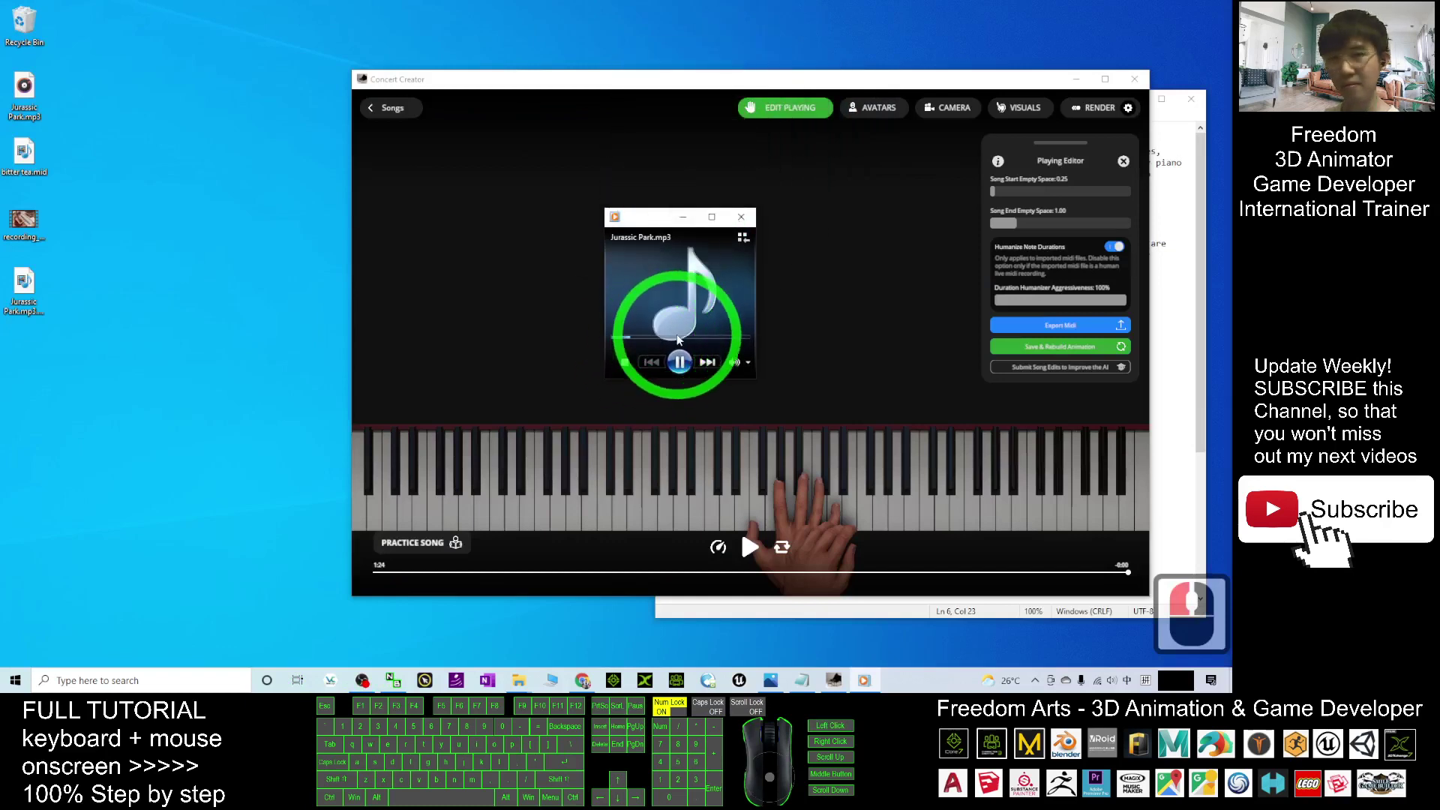
pyautogui.click(743, 221)
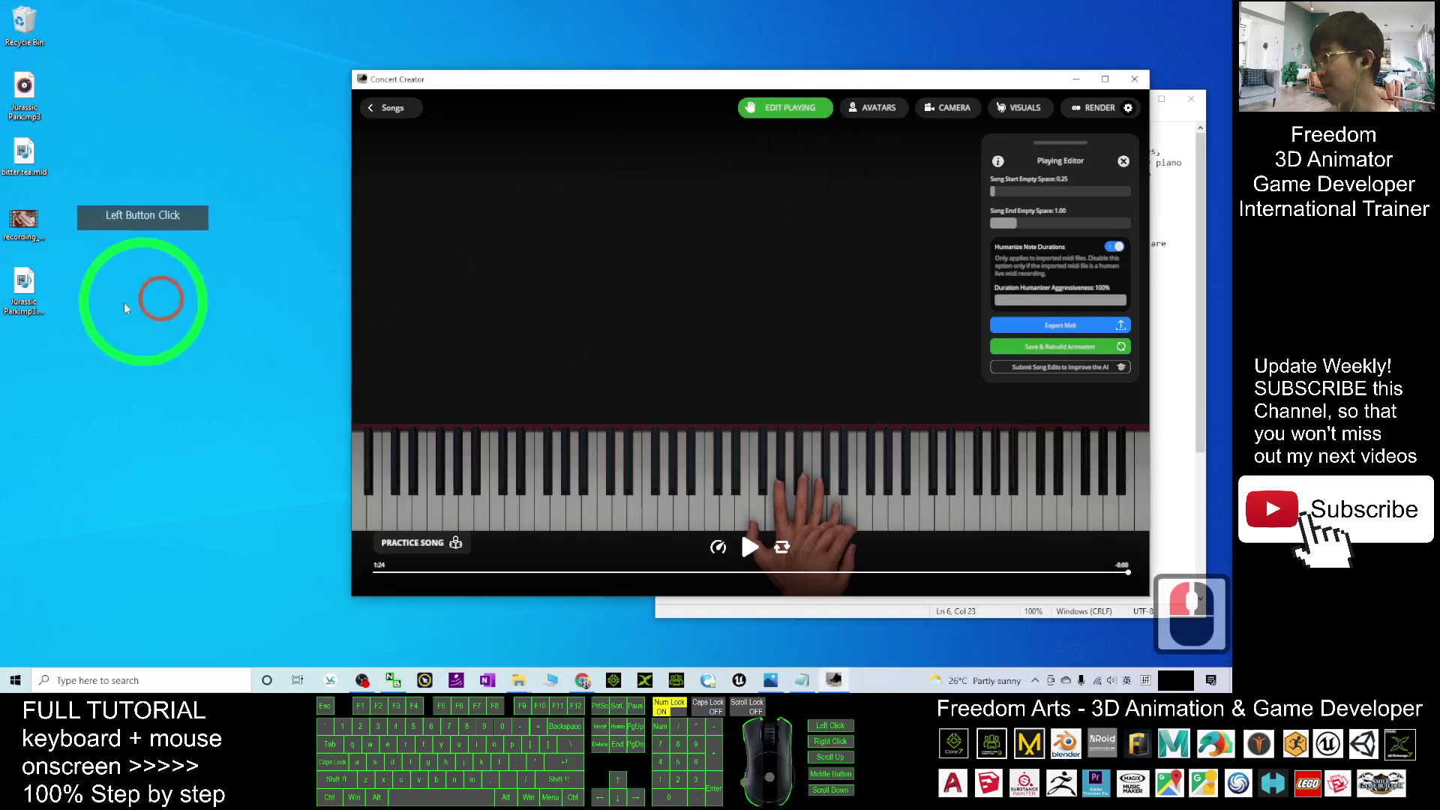
# Minimize the Concert Creator and Notepad windows.
pyautogui.doubleClick(24, 293)
pyautogui.click(111, 323)
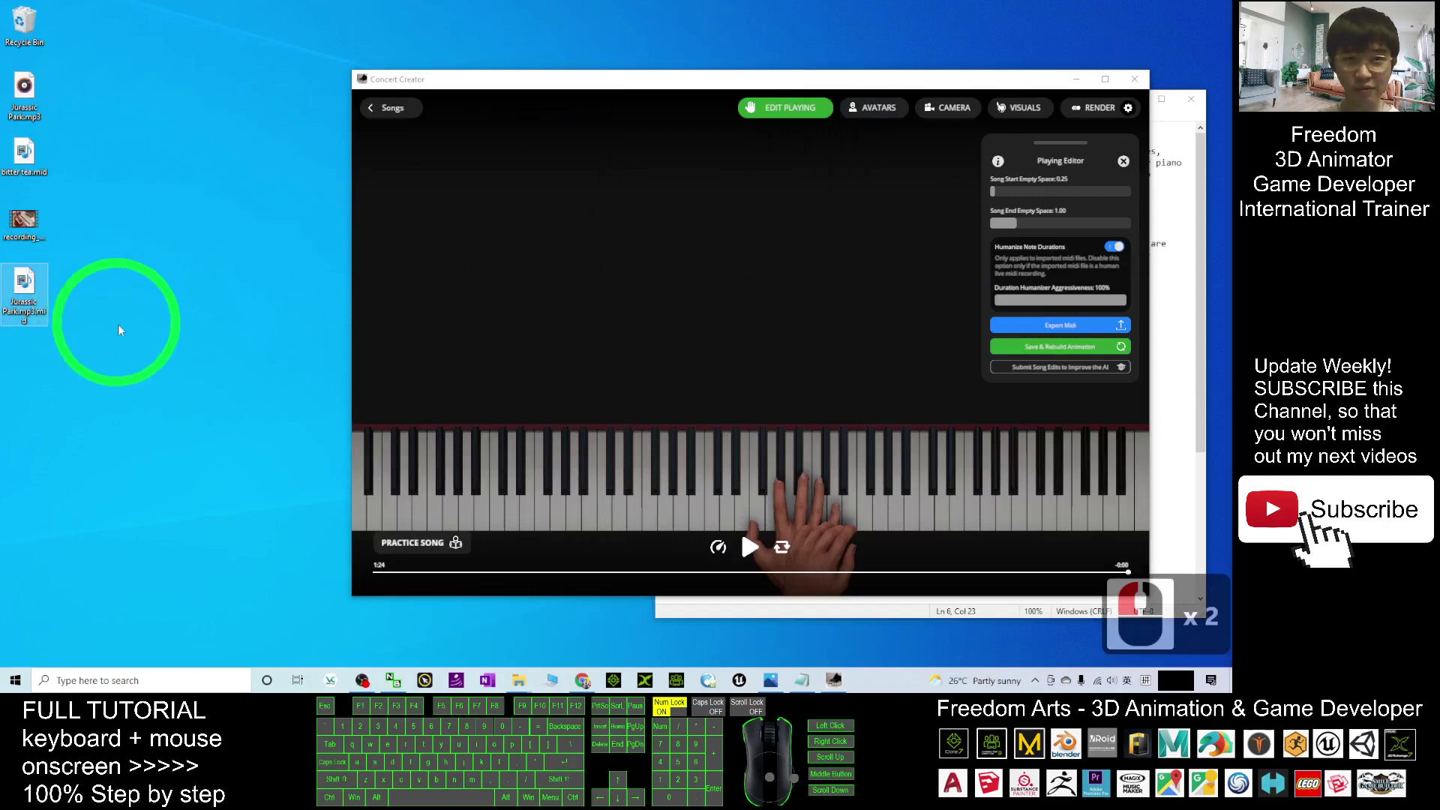
pyautogui.click(1074, 79)
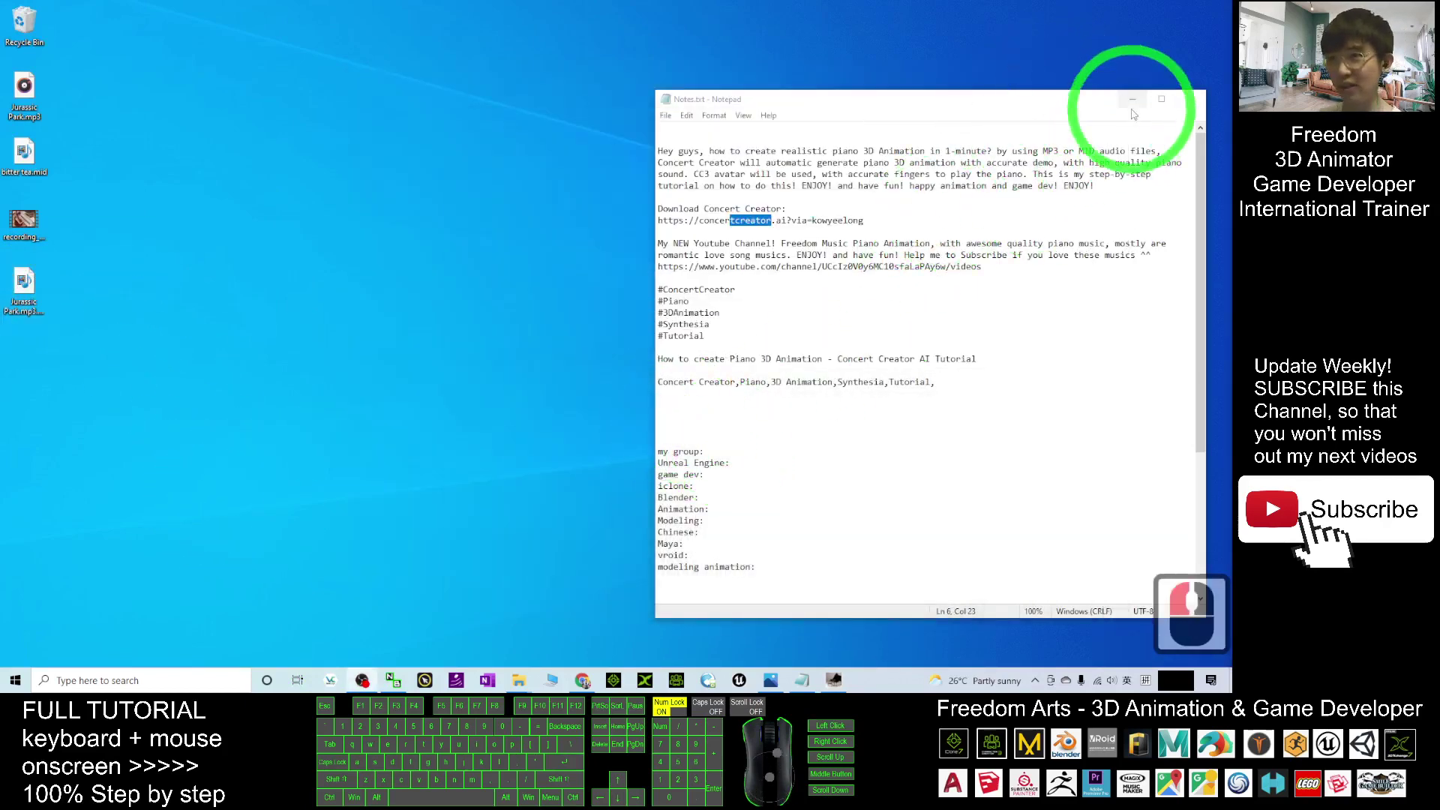
pyautogui.click(1131, 102)
pyautogui.click(124, 681)
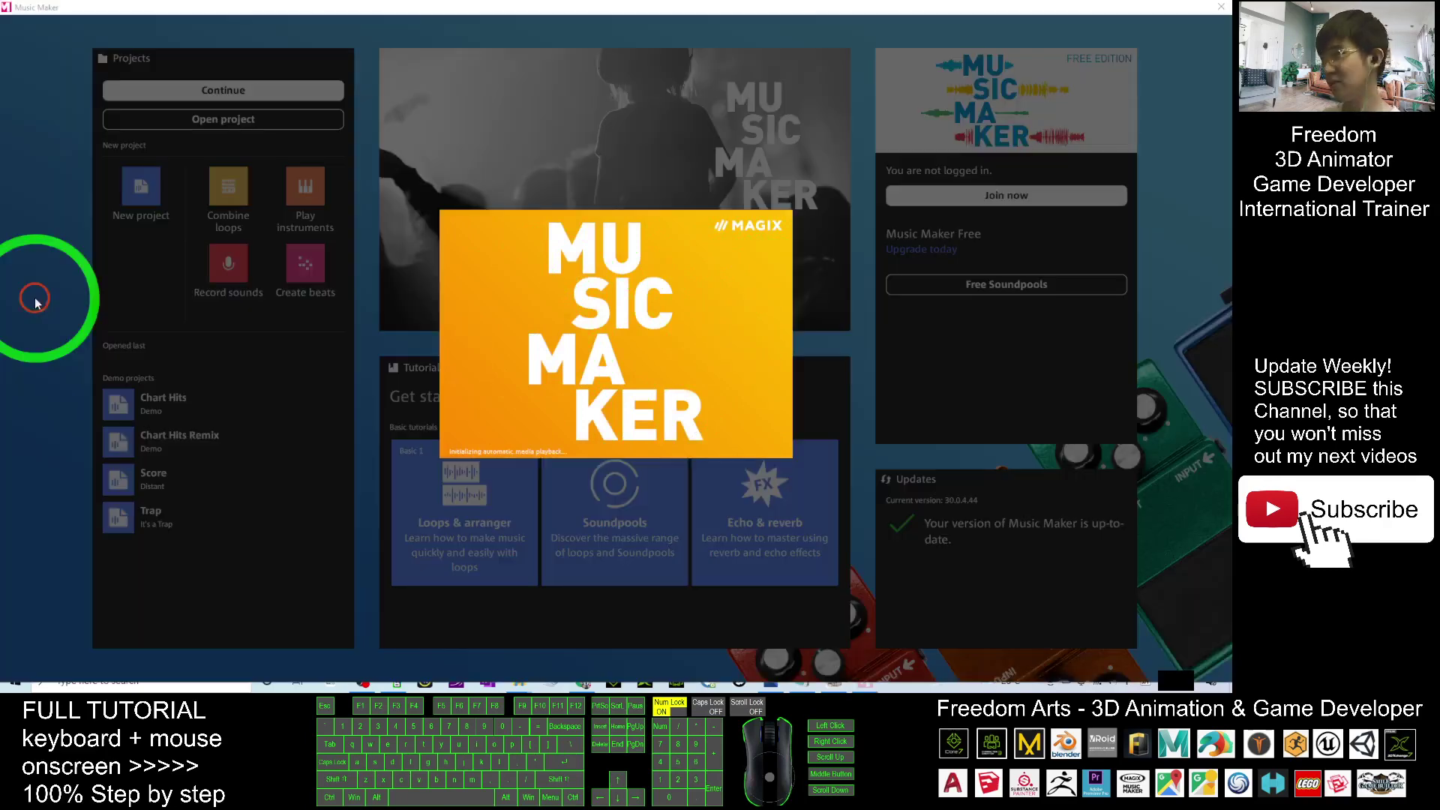
# Launch Music Maker, create a new empty Piano VSTi project, and shrink its window.
pyautogui.click(508, 209)
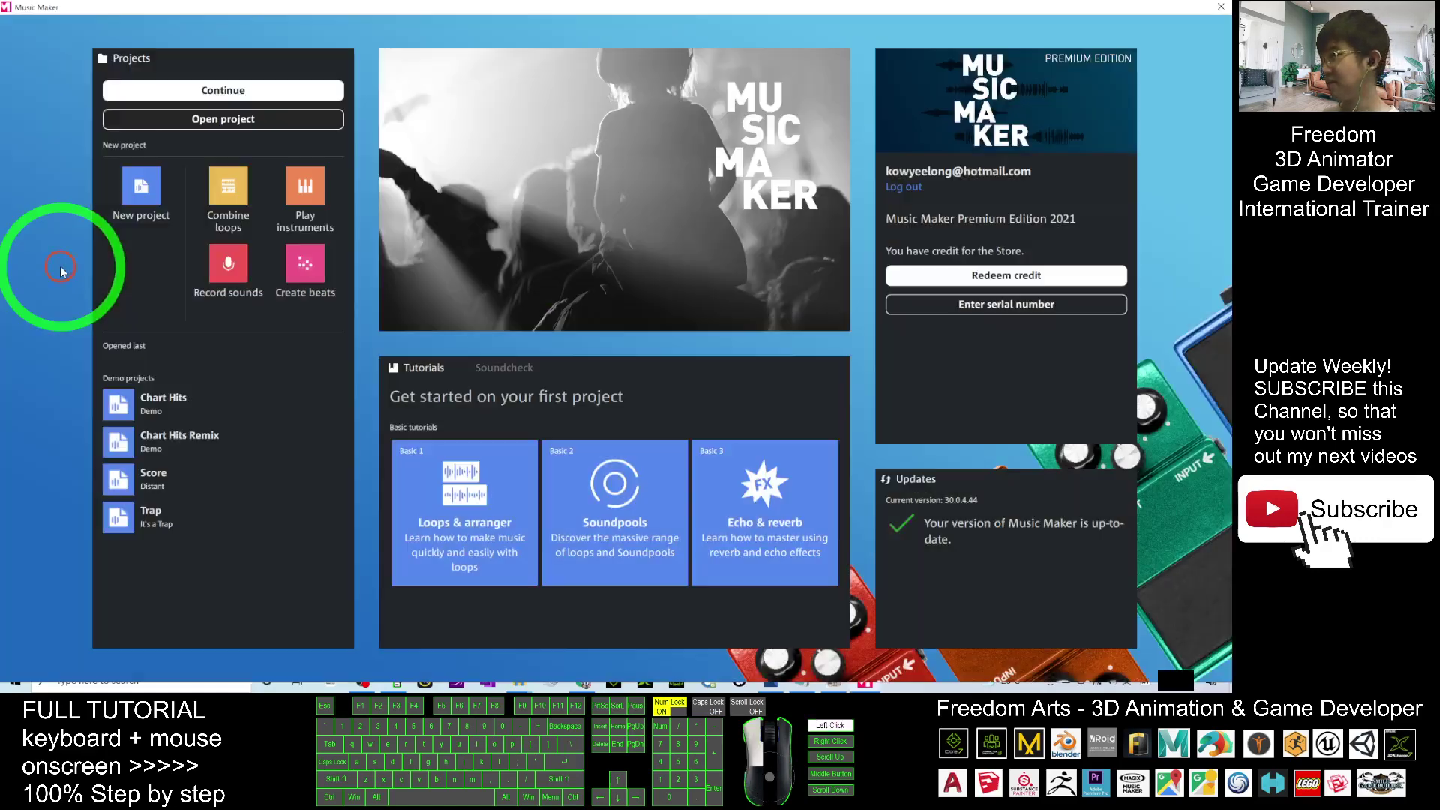
pyautogui.click(68, 180)
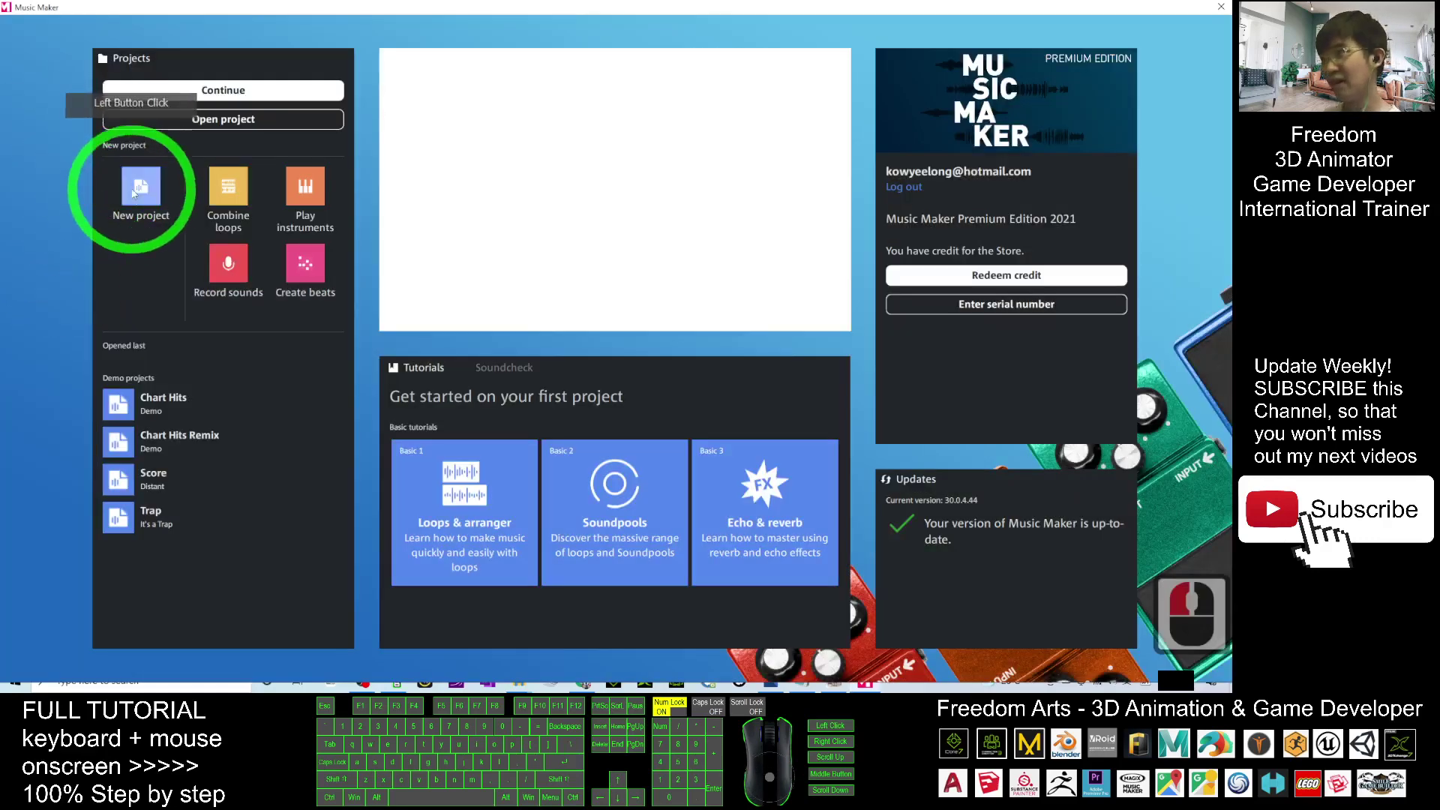
pyautogui.click(133, 187)
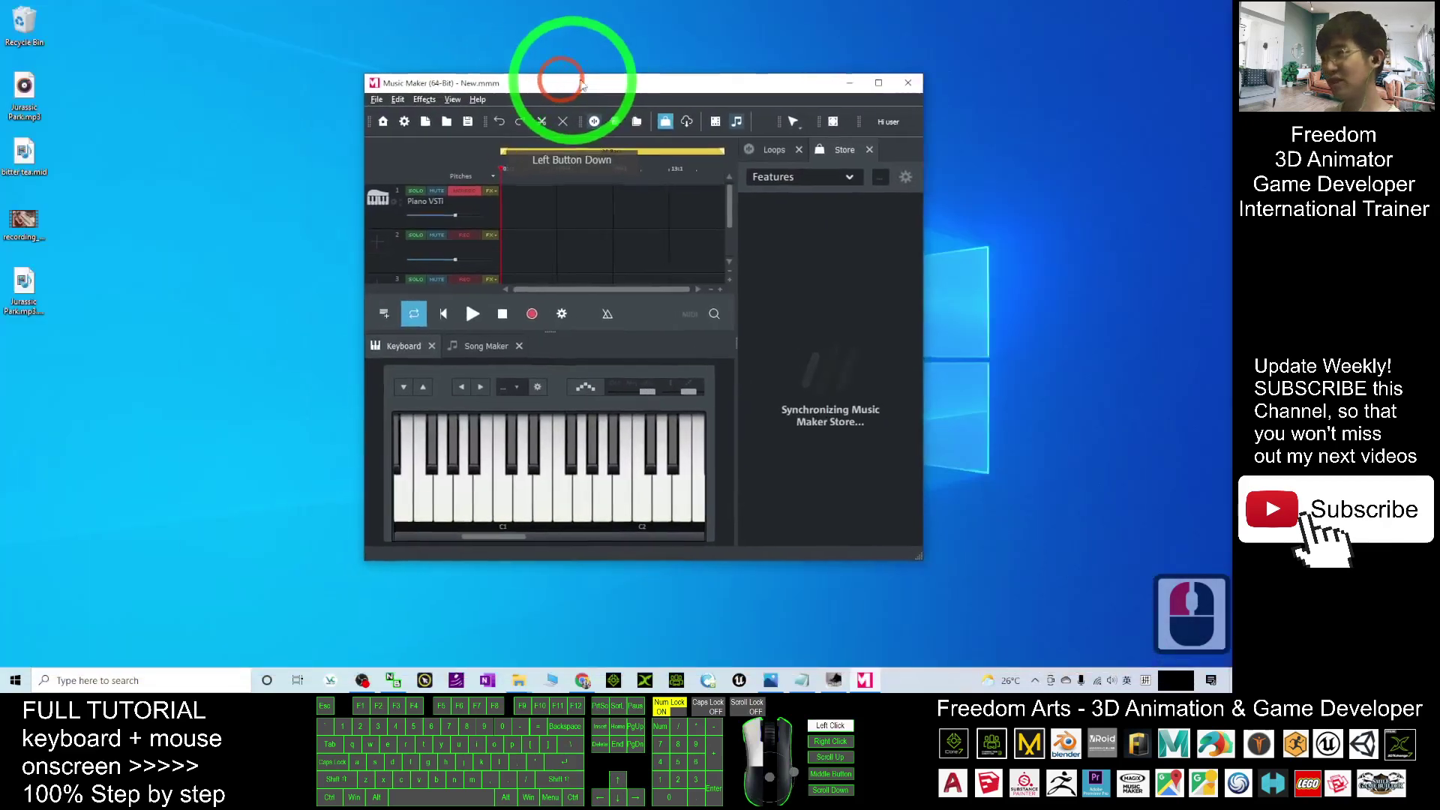
pyautogui.moveTo(213, 6); pyautogui.dragTo(466, 84)
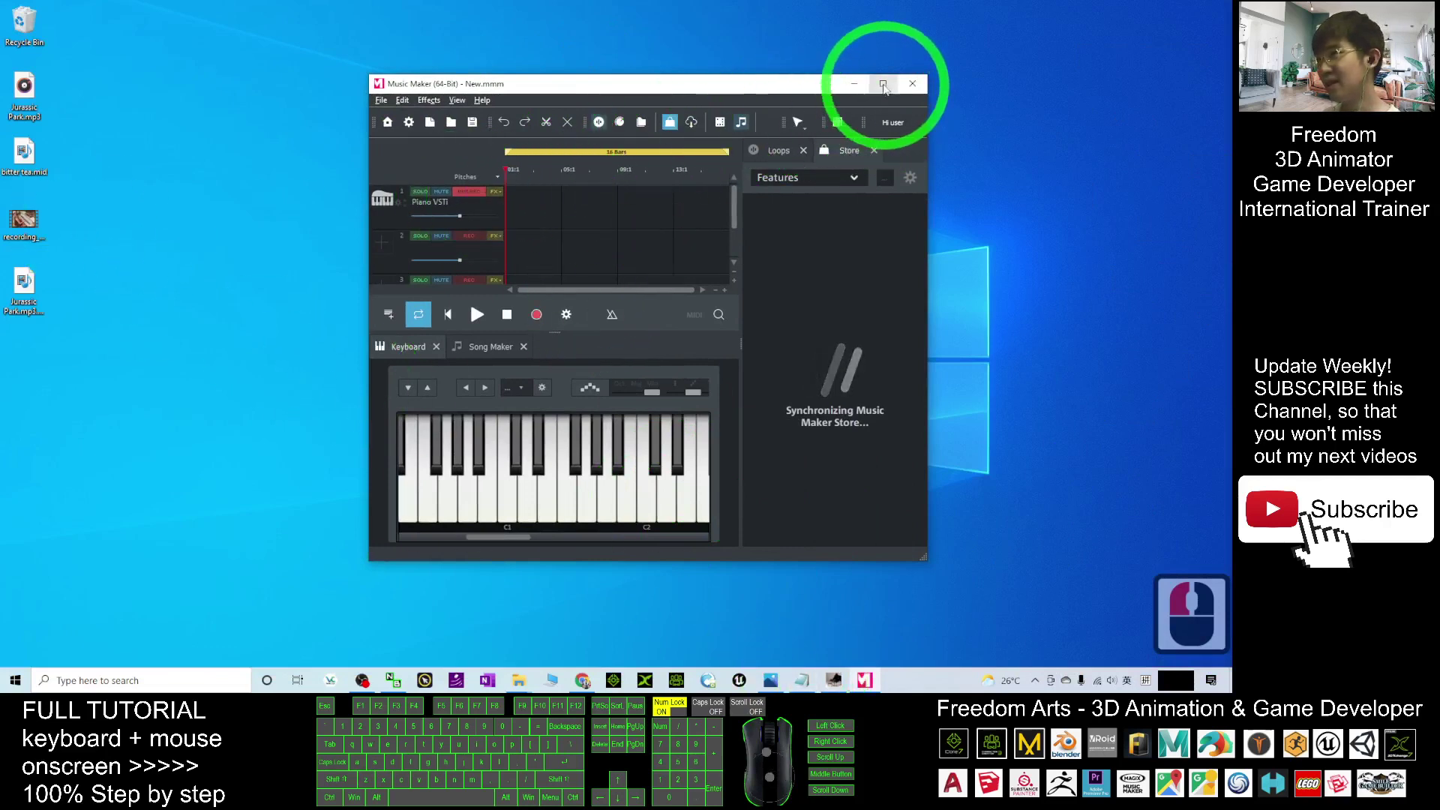
# Place the Jurassic Park MIDI on track 1 and test playback with Concert Grand LE.
pyautogui.click(17, 296)
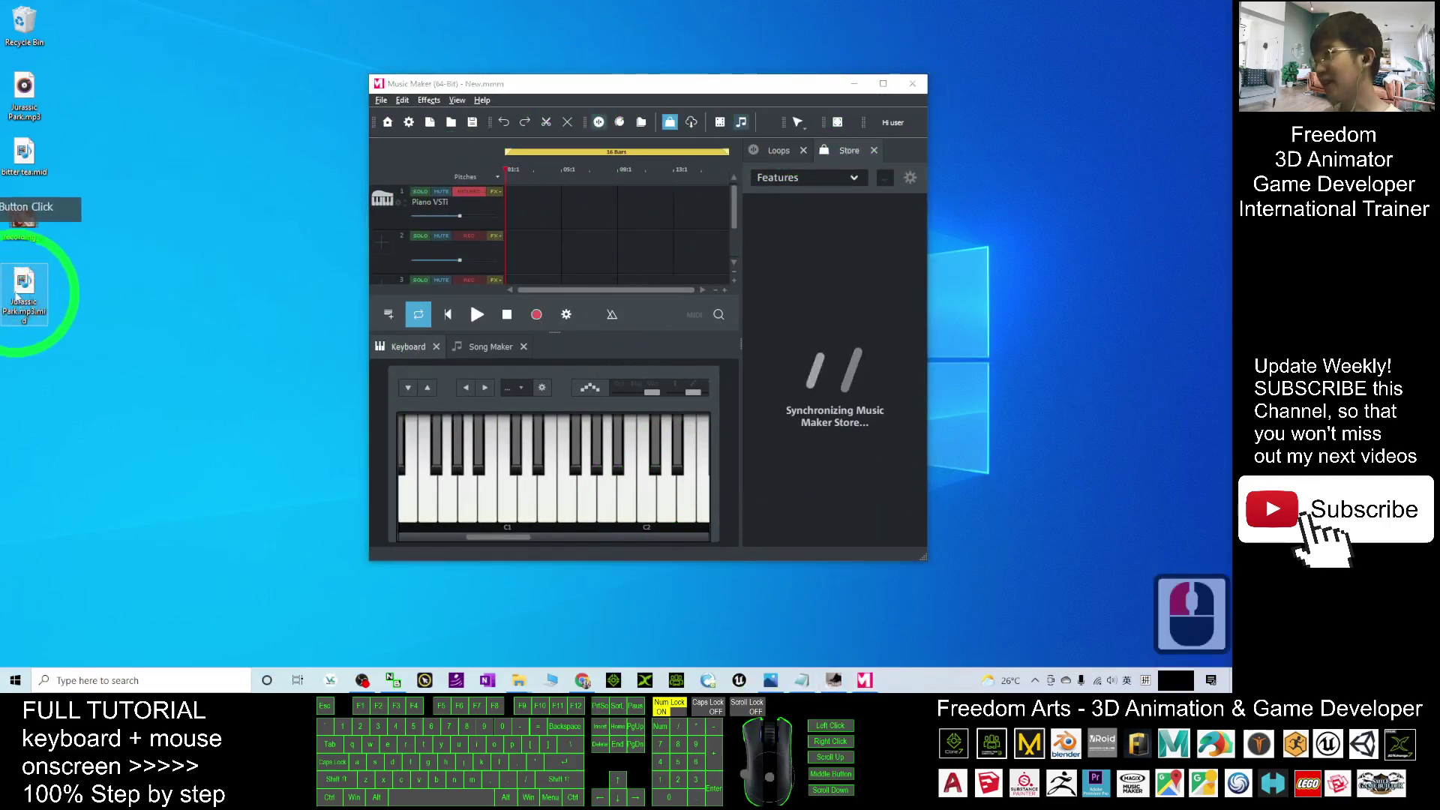
pyautogui.moveTo(21, 290); pyautogui.dragTo(515, 196)
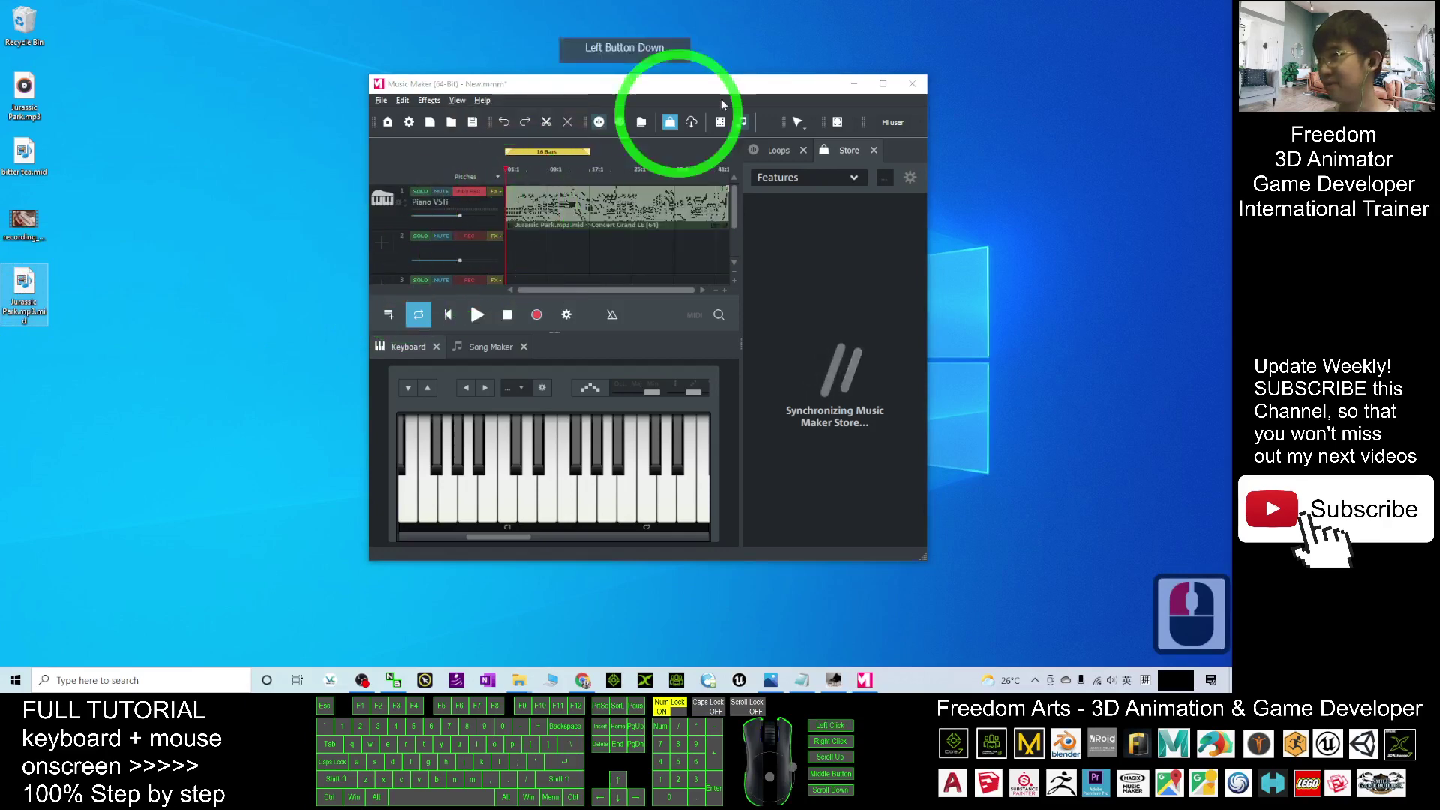
pyautogui.click(882, 84)
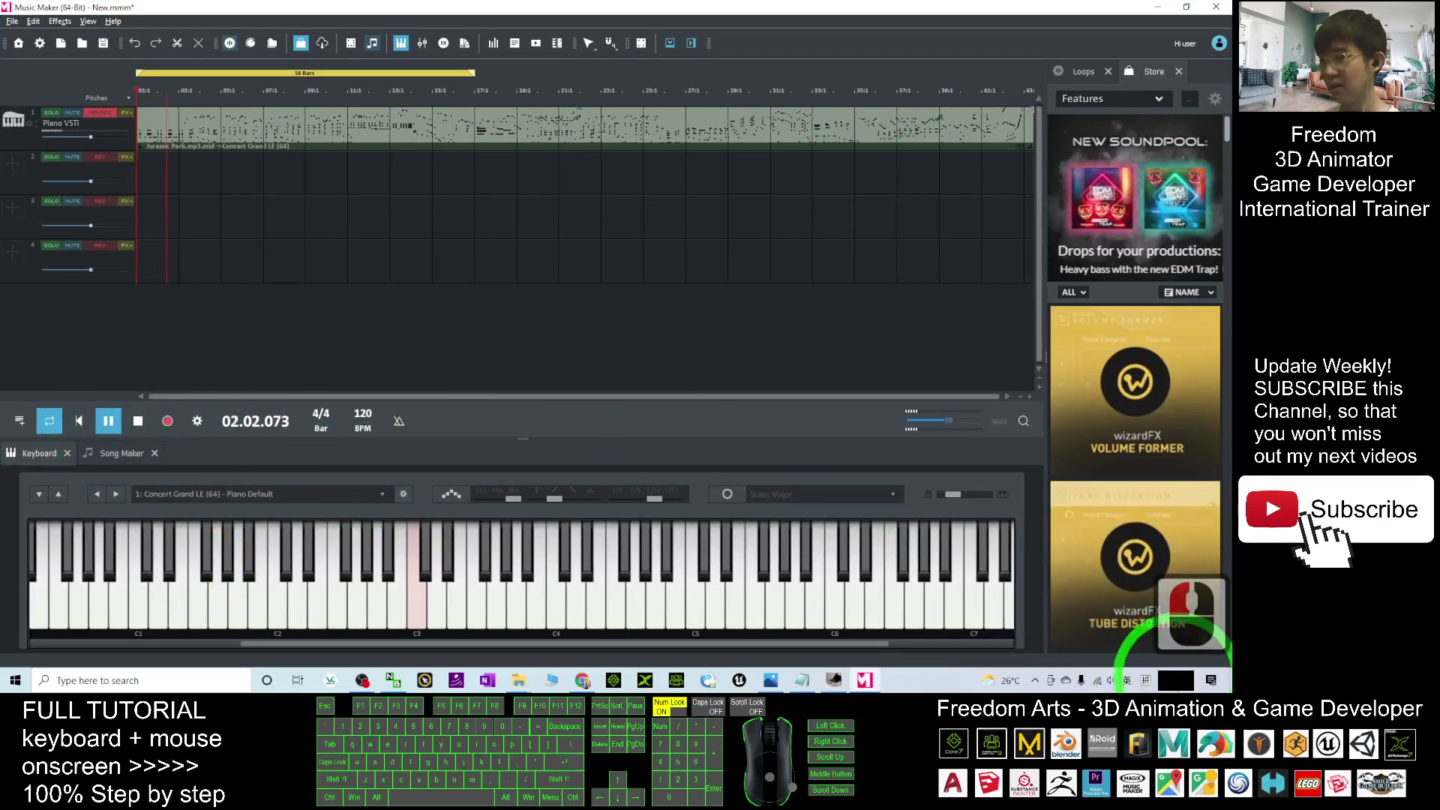
pyautogui.click(1110, 681)
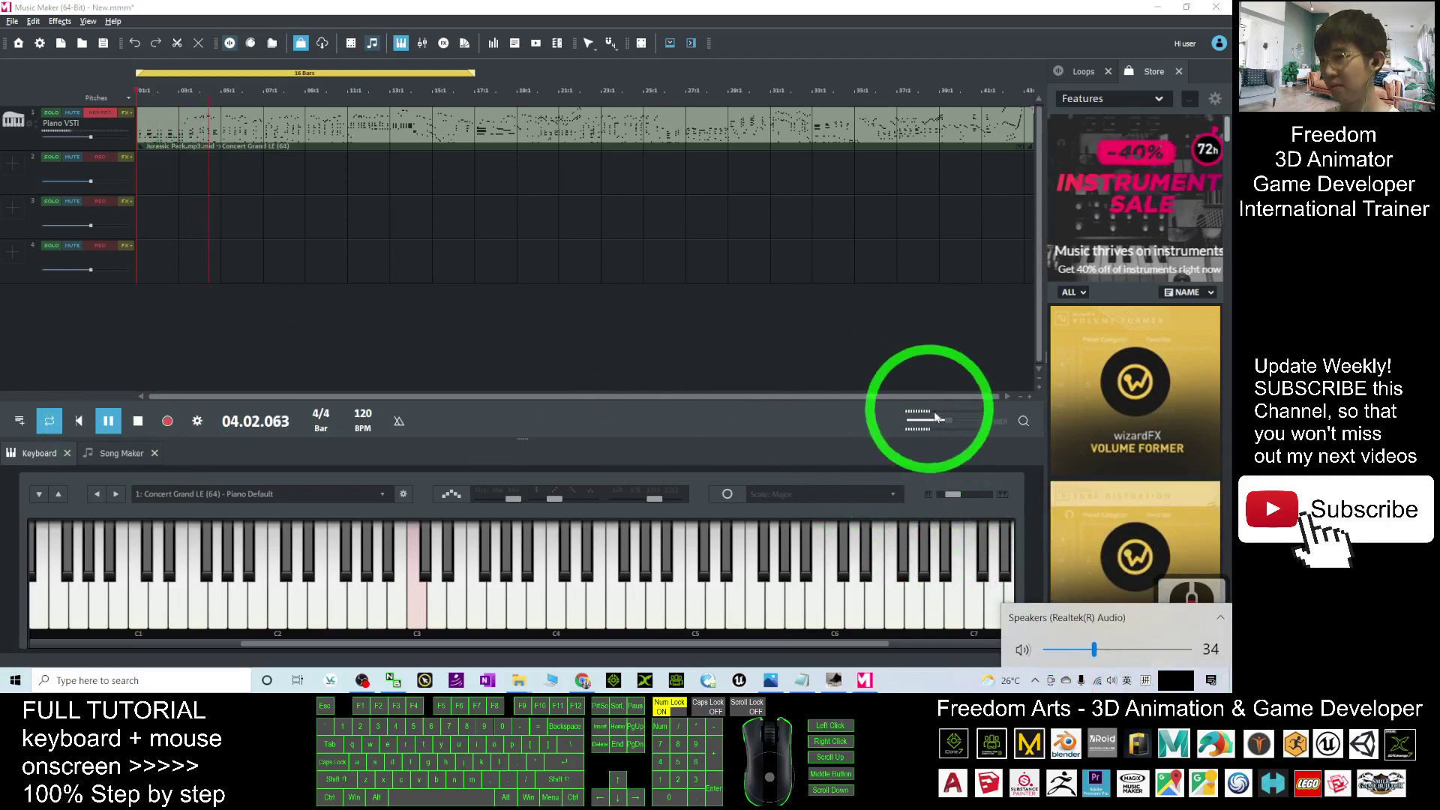
pyautogui.moveTo(951, 419); pyautogui.dragTo(965, 426)
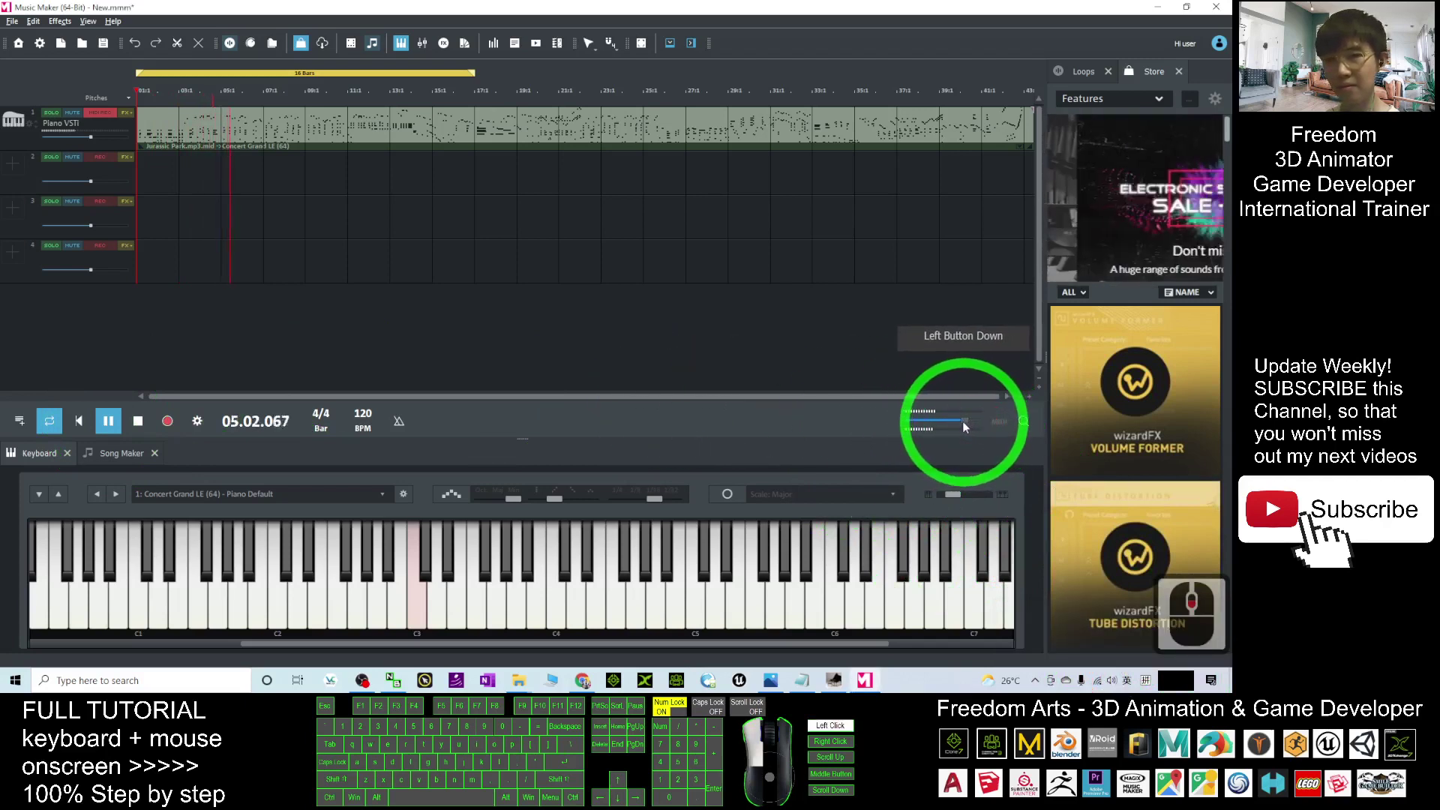
pyautogui.click(138, 421)
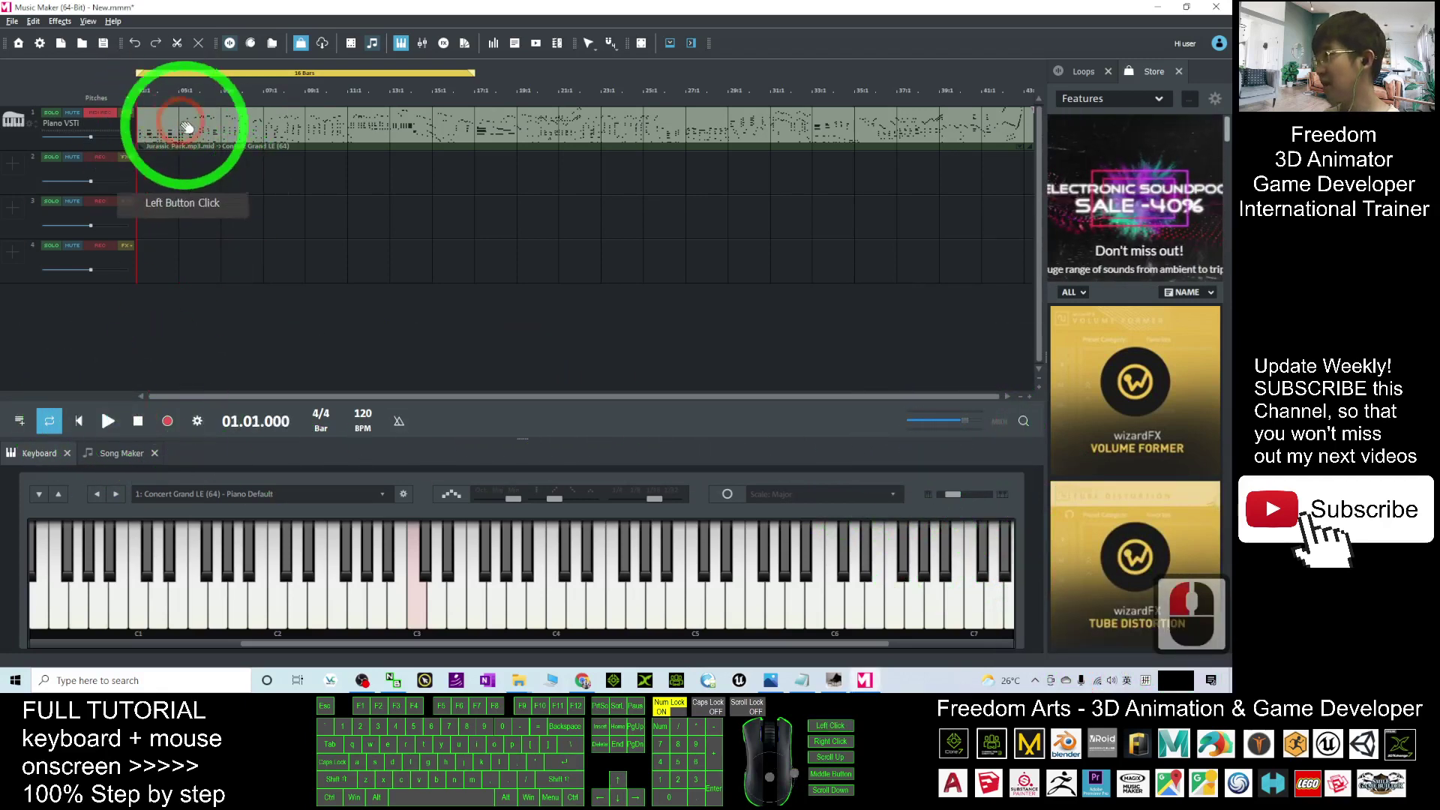
# Set track 1 to Church Organ Default, play the MIDI, then close the synth window.
pyautogui.click(188, 493)
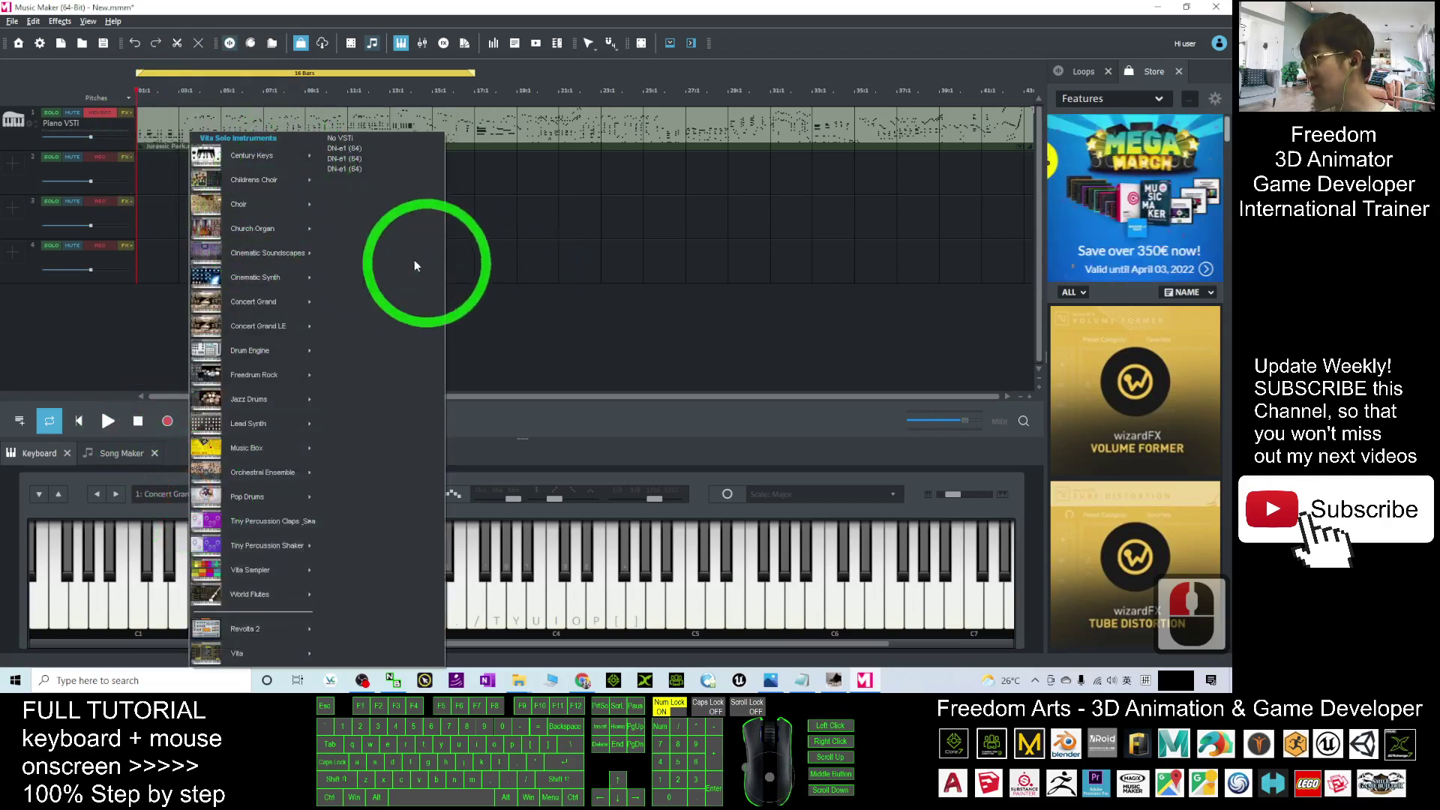
pyautogui.moveTo(255, 228)
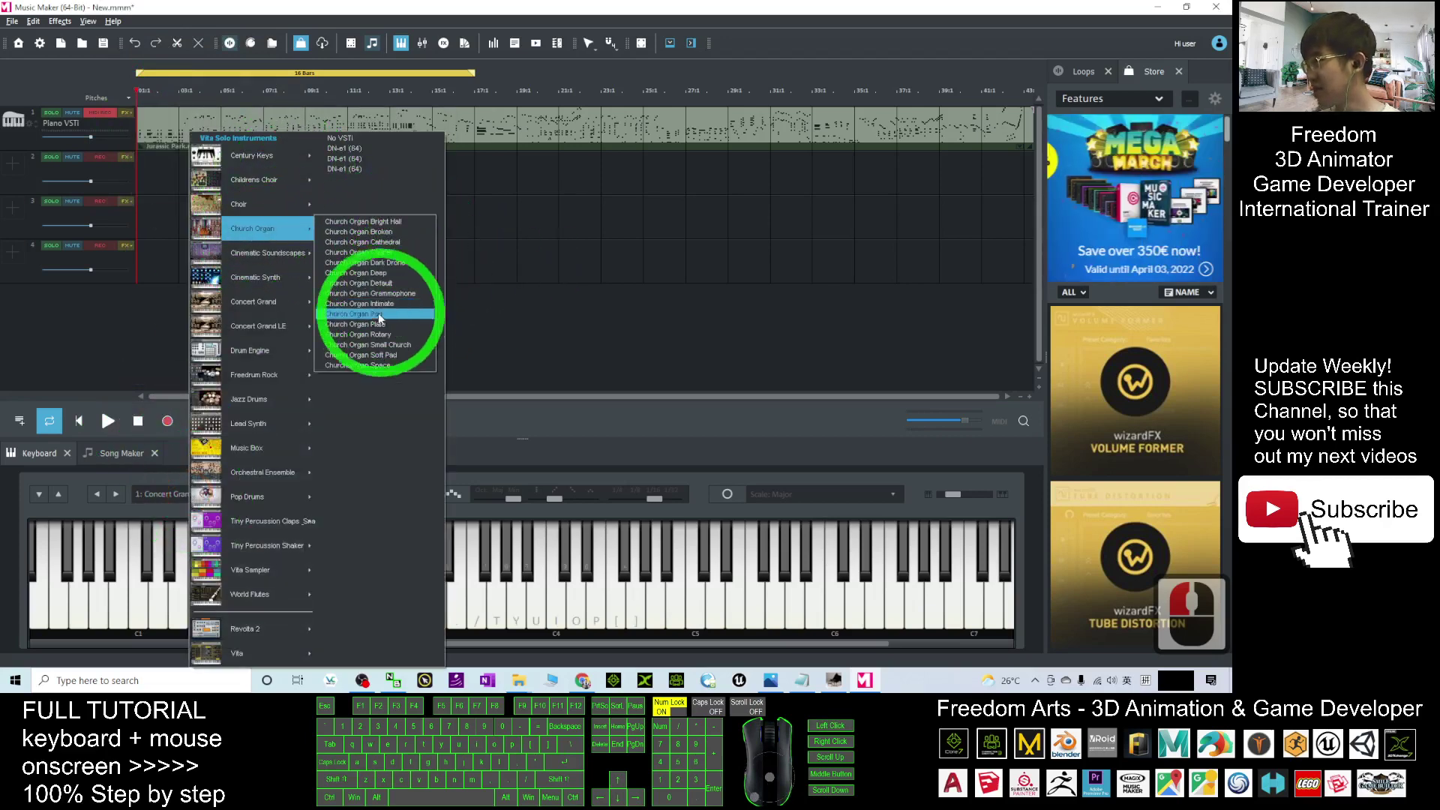
pyautogui.click(361, 281)
pyautogui.click(107, 419)
pyautogui.click(502, 261)
pyautogui.moveTo(503, 261); pyautogui.dragTo(736, 204)
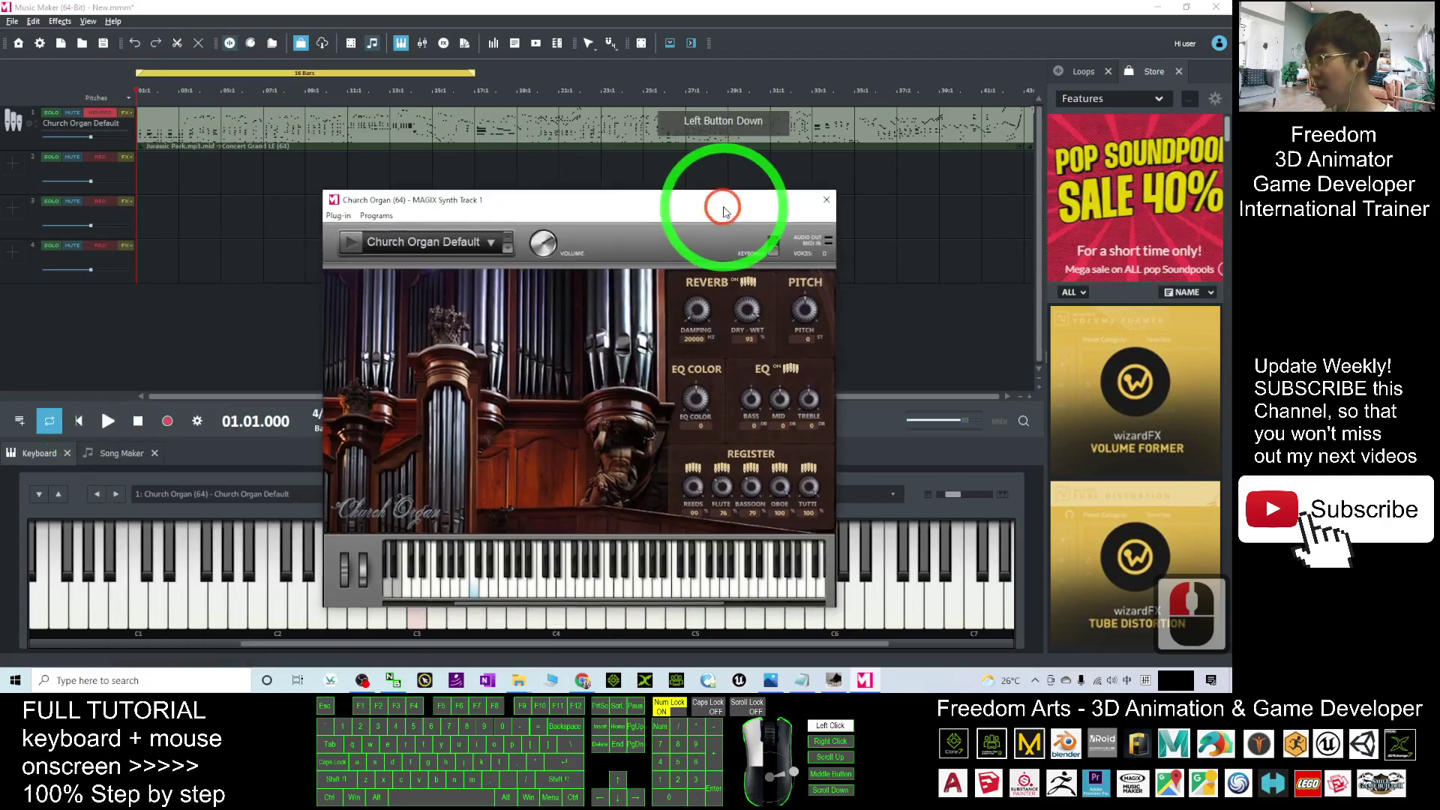
pyautogui.click(107, 420)
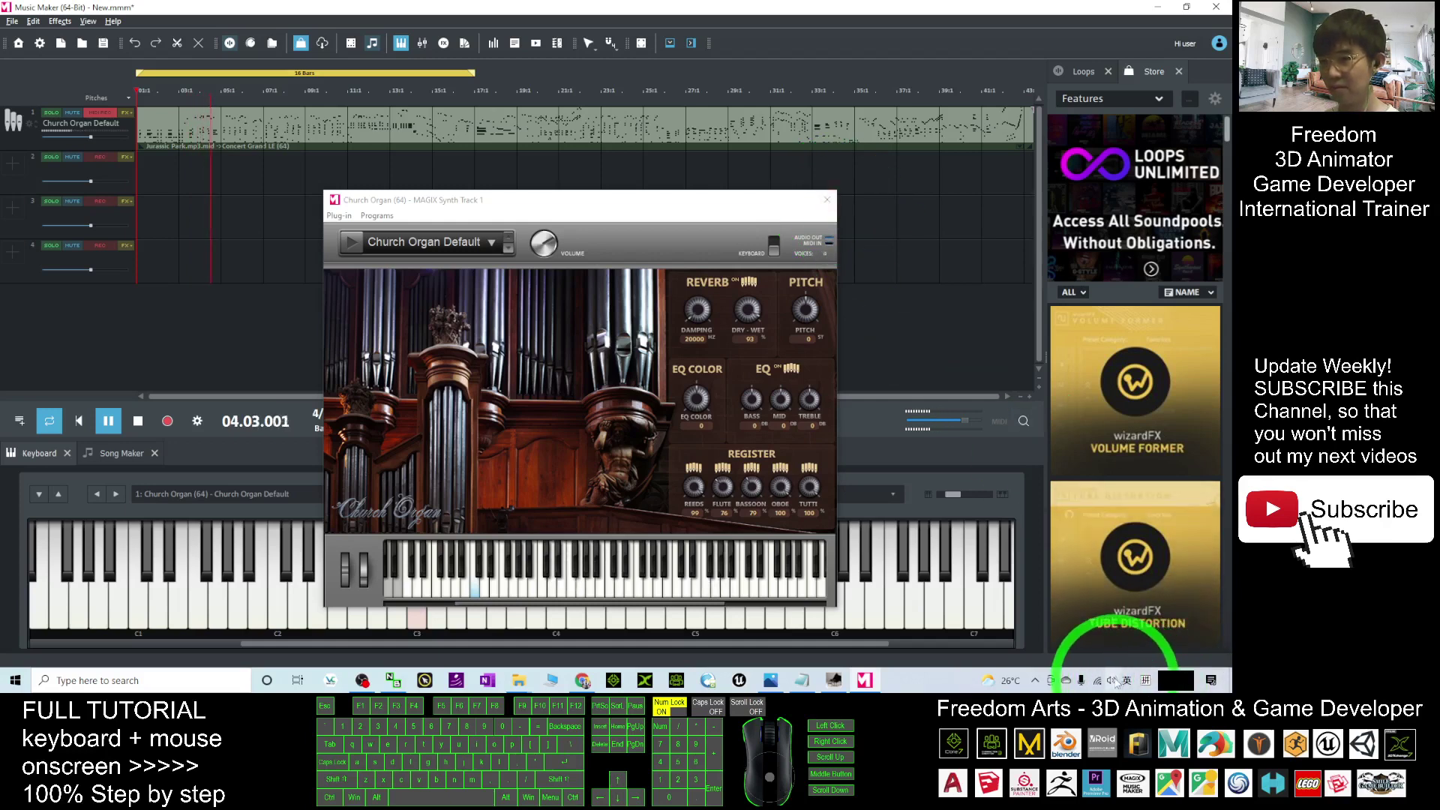
pyautogui.moveTo(683, 209); pyautogui.dragTo(647, 208)
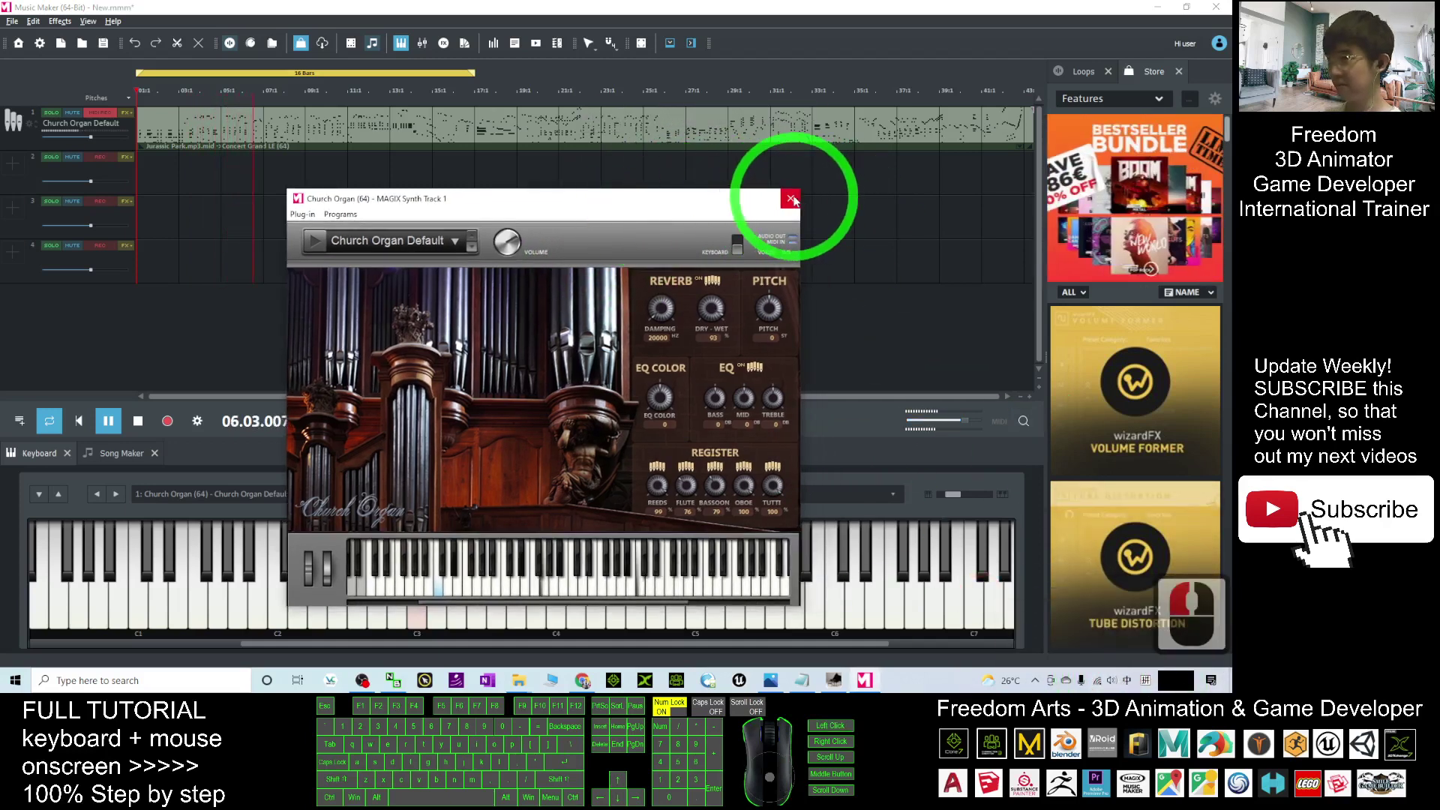
pyautogui.click(789, 198)
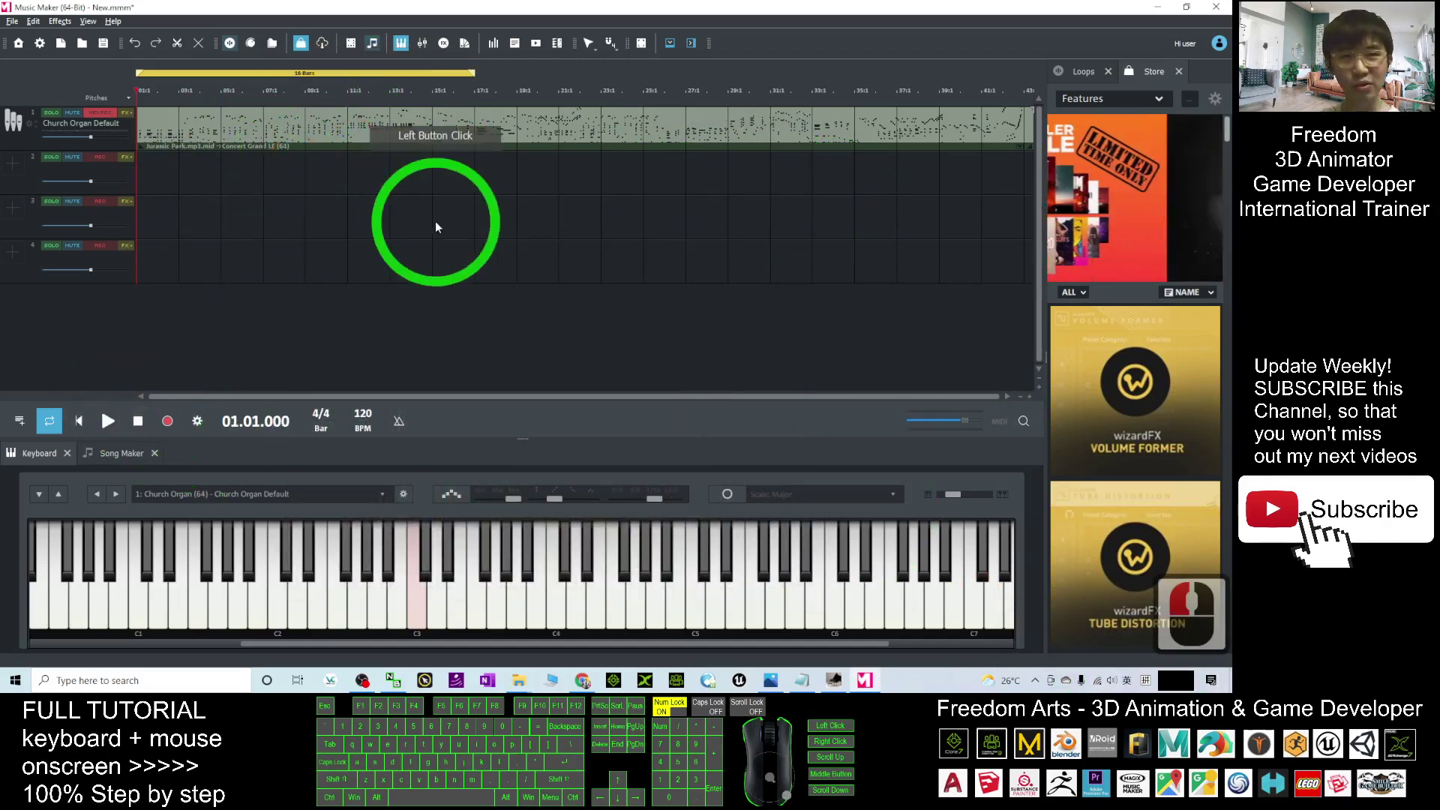
# Set track 1 to Vita Acoustic Guitar Classic, then play and stop the MIDI.
pyautogui.click(295, 497)
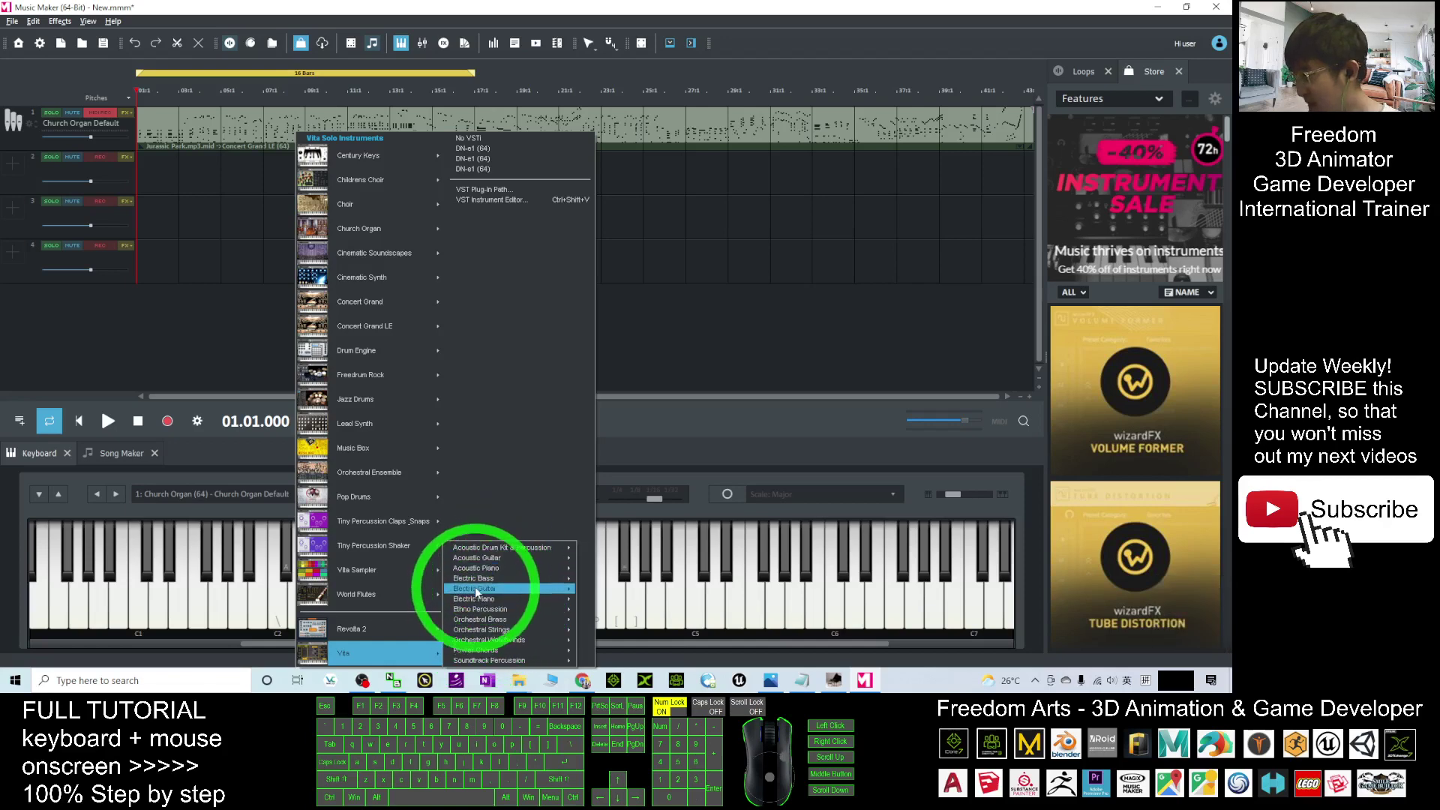
pyautogui.moveTo(496, 558)
pyautogui.click(605, 588)
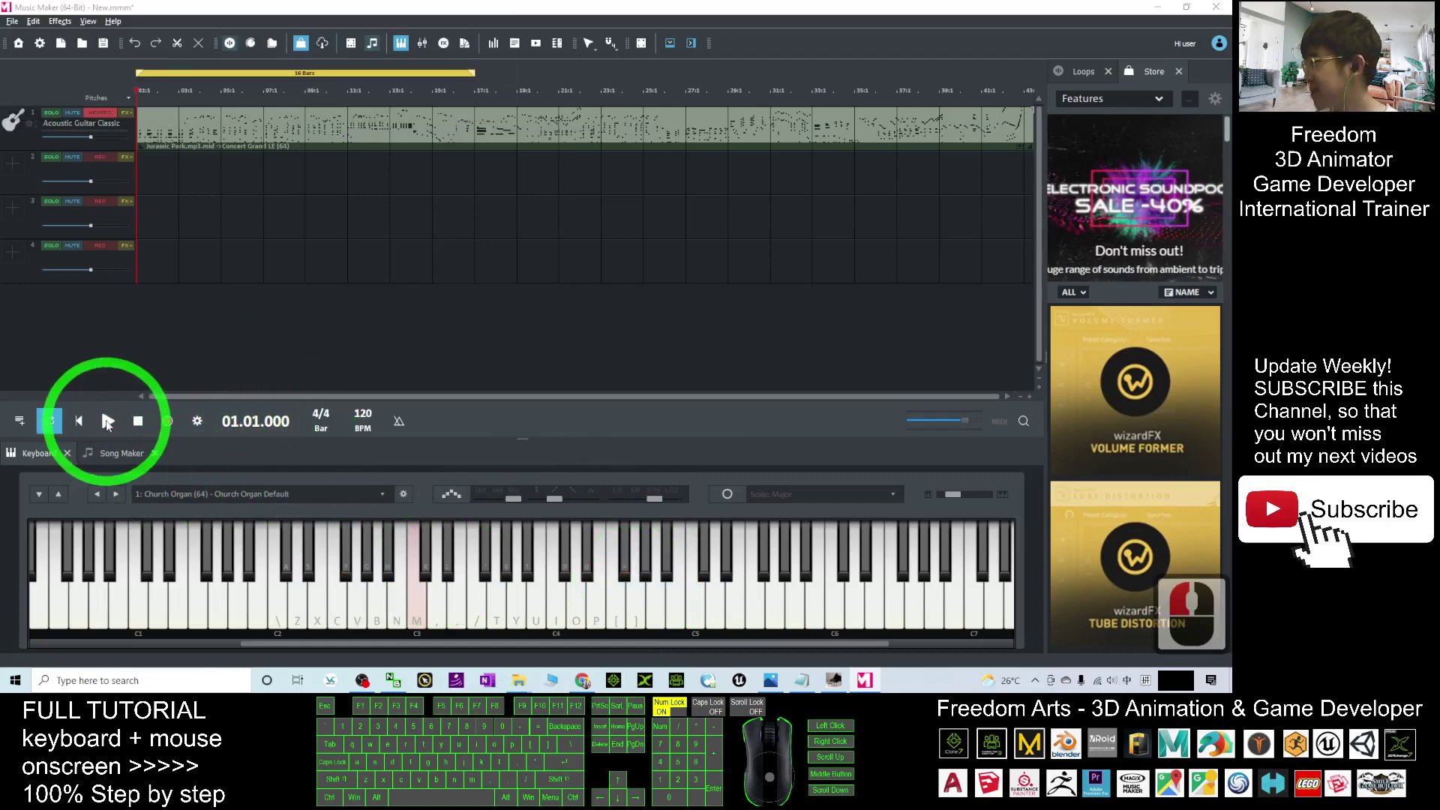
pyautogui.moveTo(371, 248); pyautogui.dragTo(495, 245)
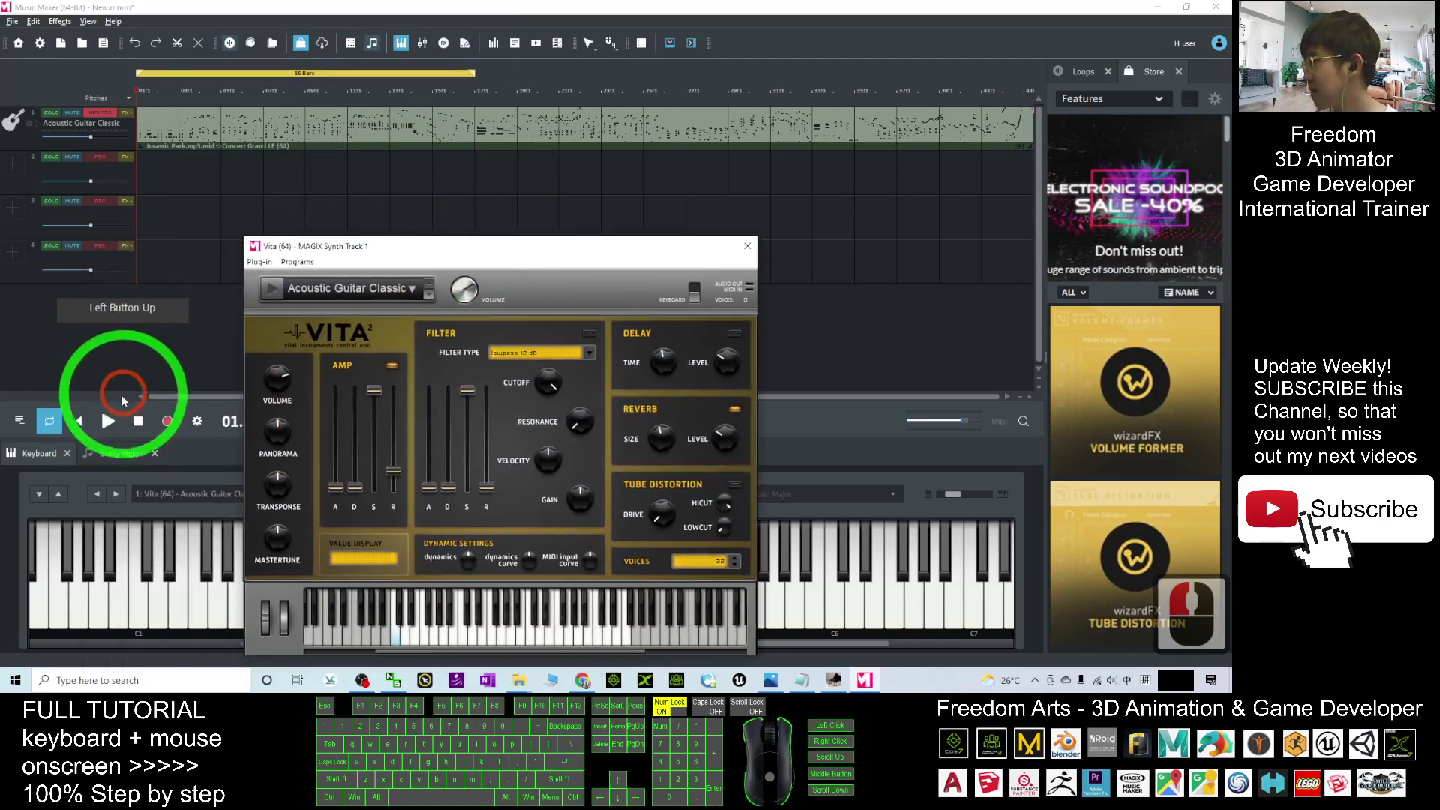
pyautogui.click(108, 421)
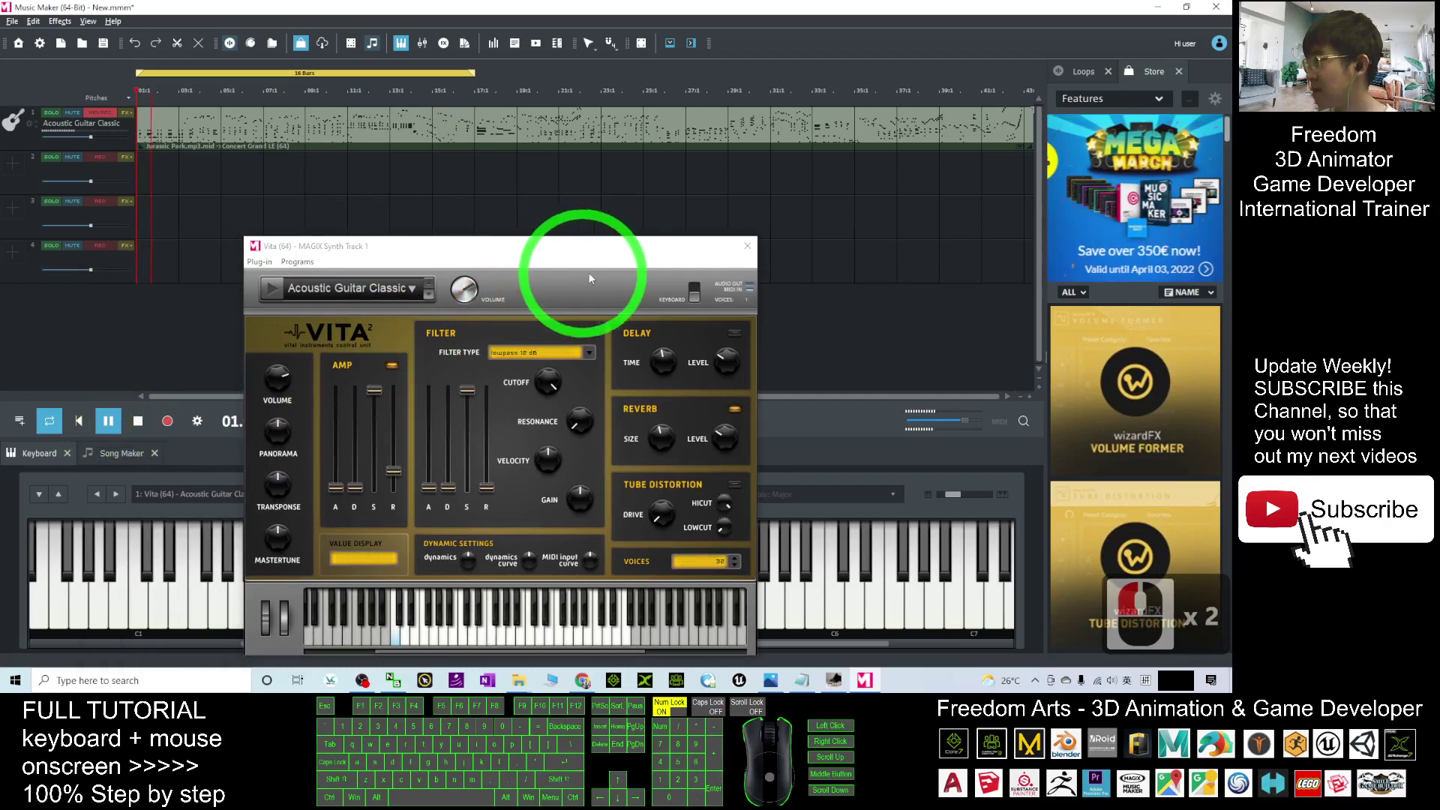
pyautogui.moveTo(642, 243); pyautogui.dragTo(759, 179)
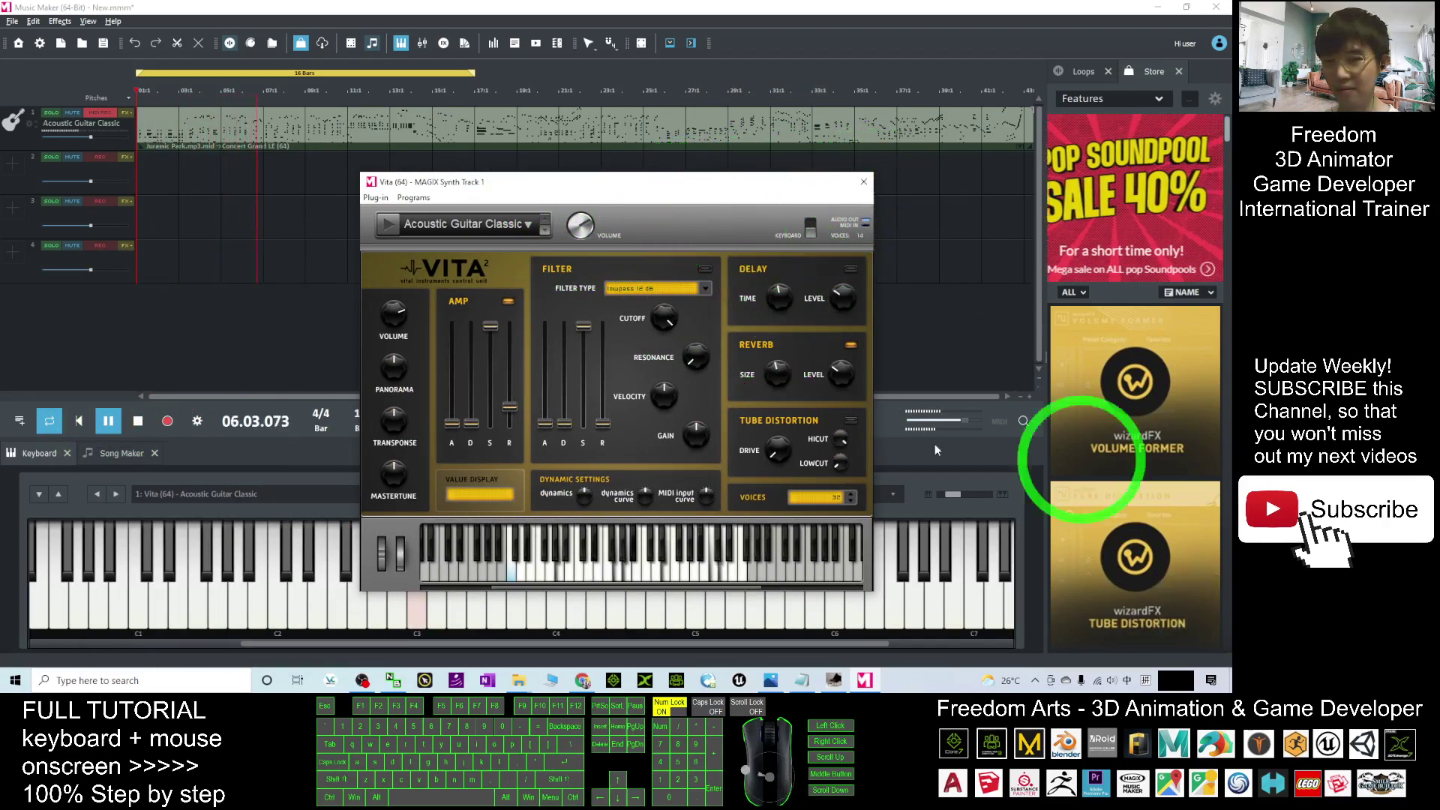
pyautogui.click(136, 423)
pyautogui.click(746, 558)
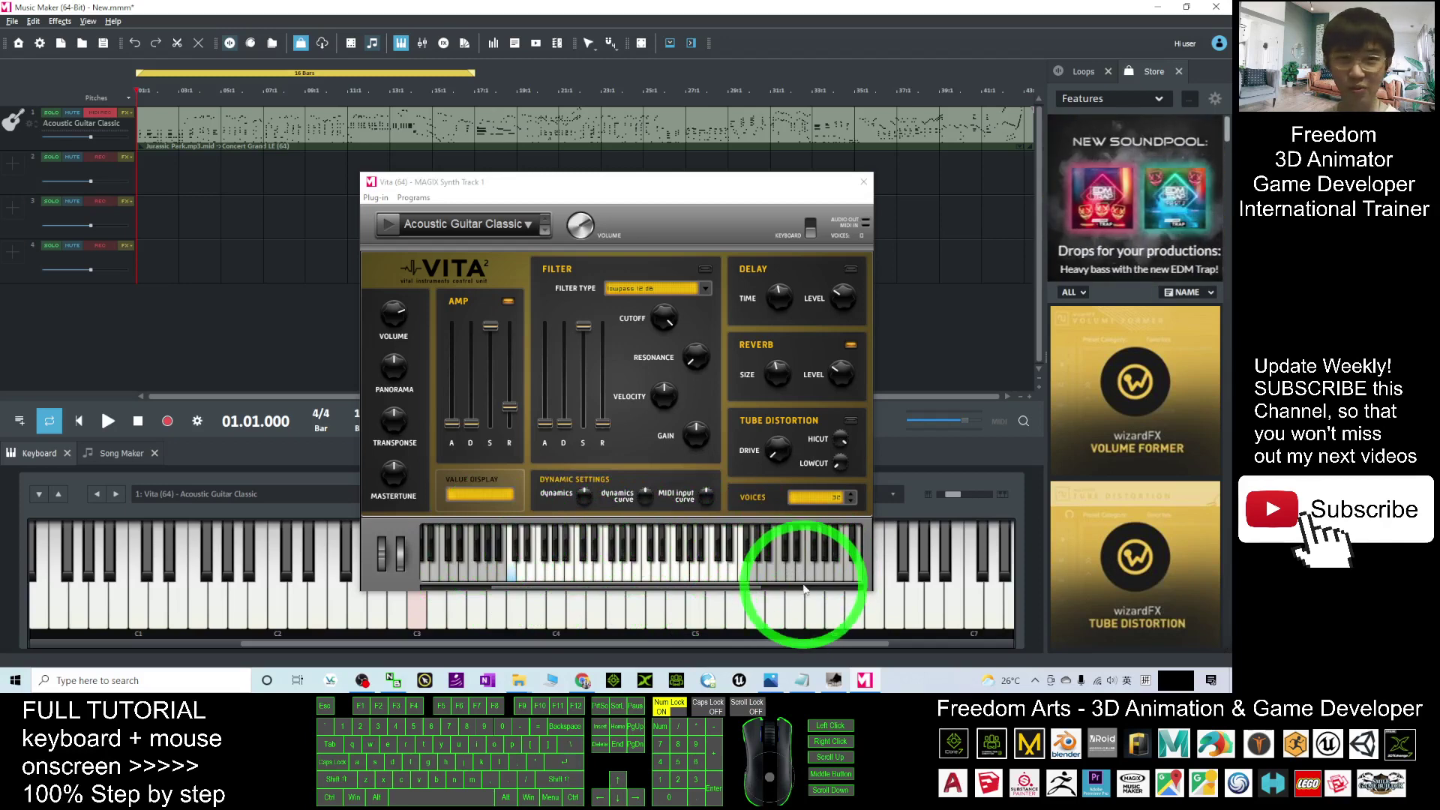
# Load Revolta 2 on track 1, check its Electrobass preset, and close the synth.
pyautogui.click(169, 495)
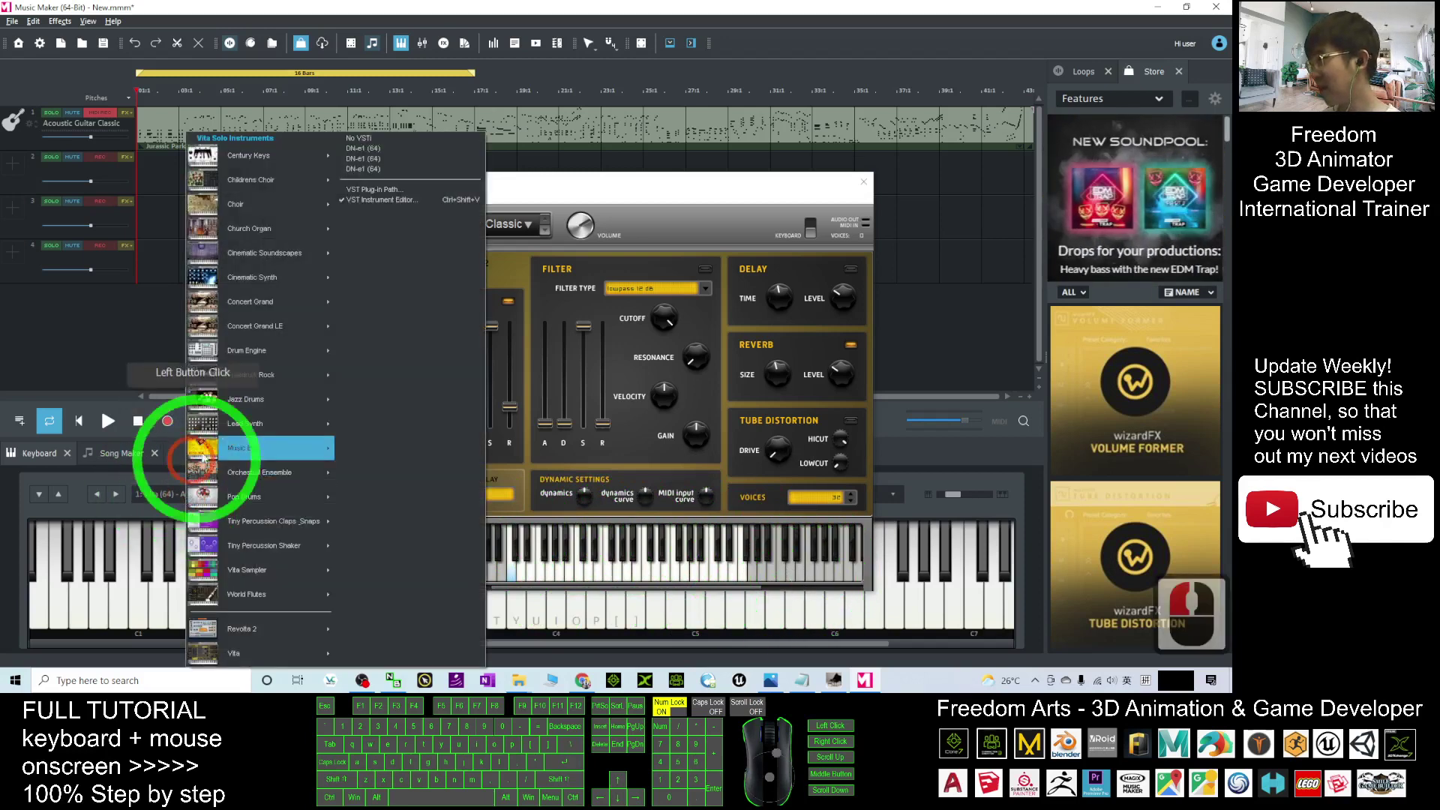
pyautogui.click(267, 619)
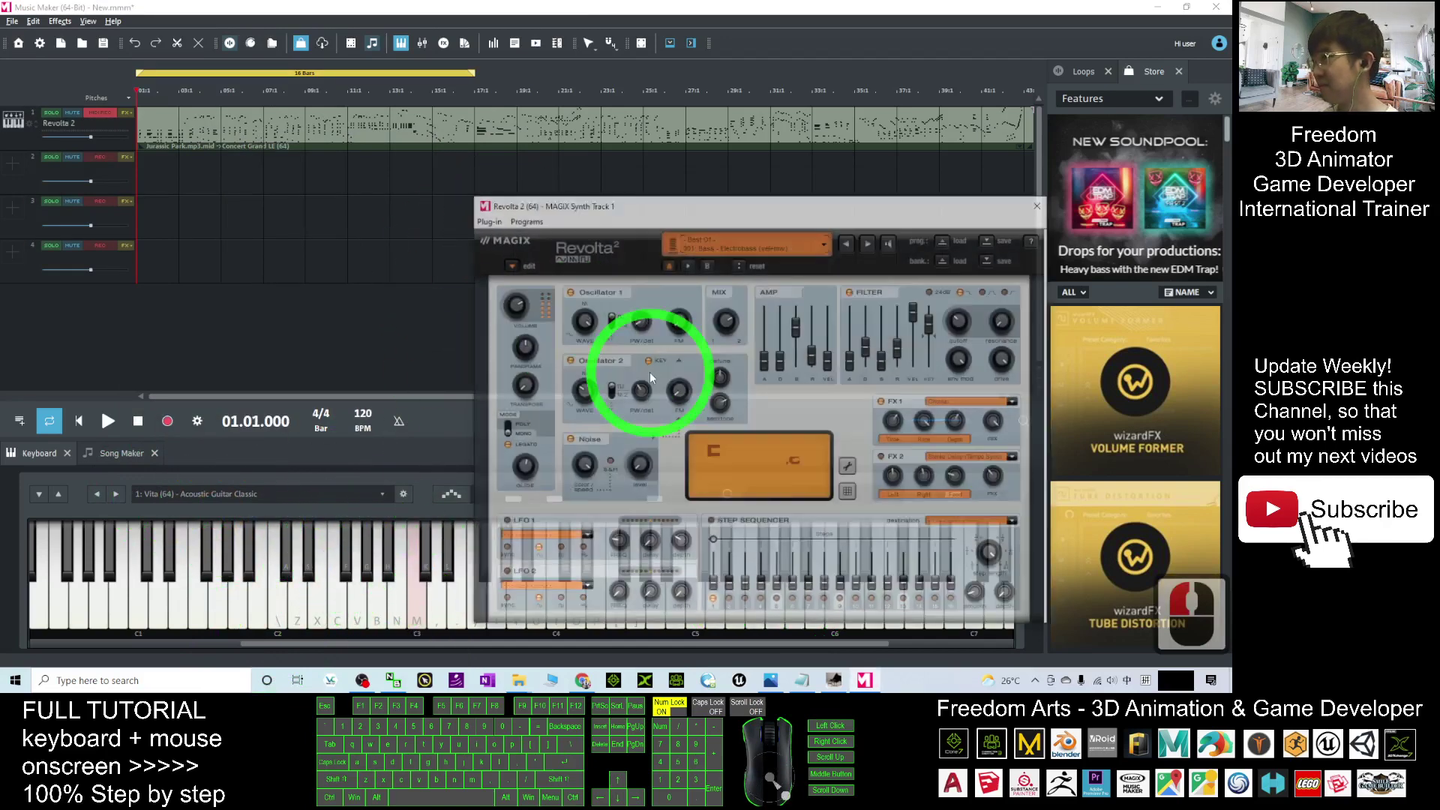
pyautogui.click(522, 220)
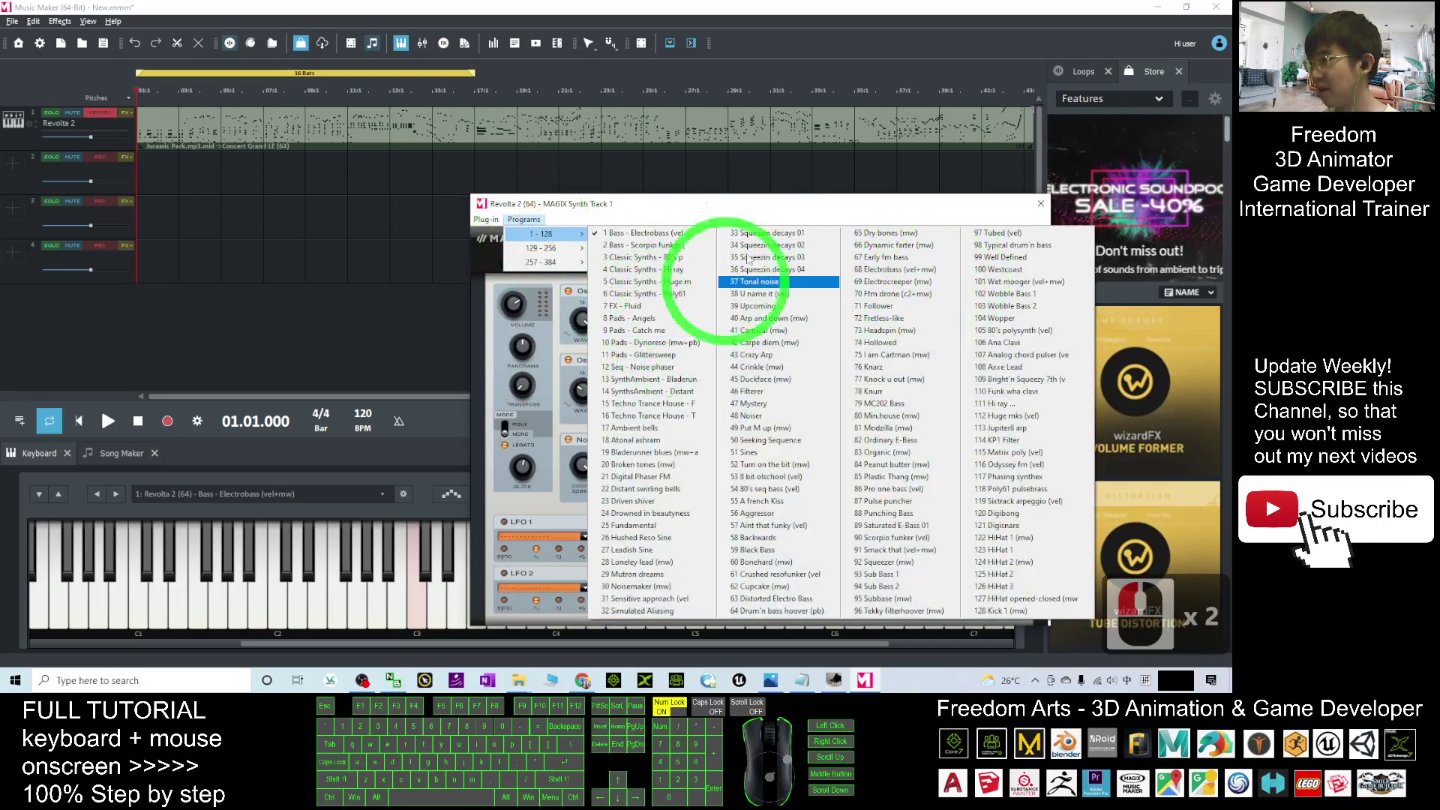
pyautogui.click(1013, 213)
pyautogui.click(1041, 204)
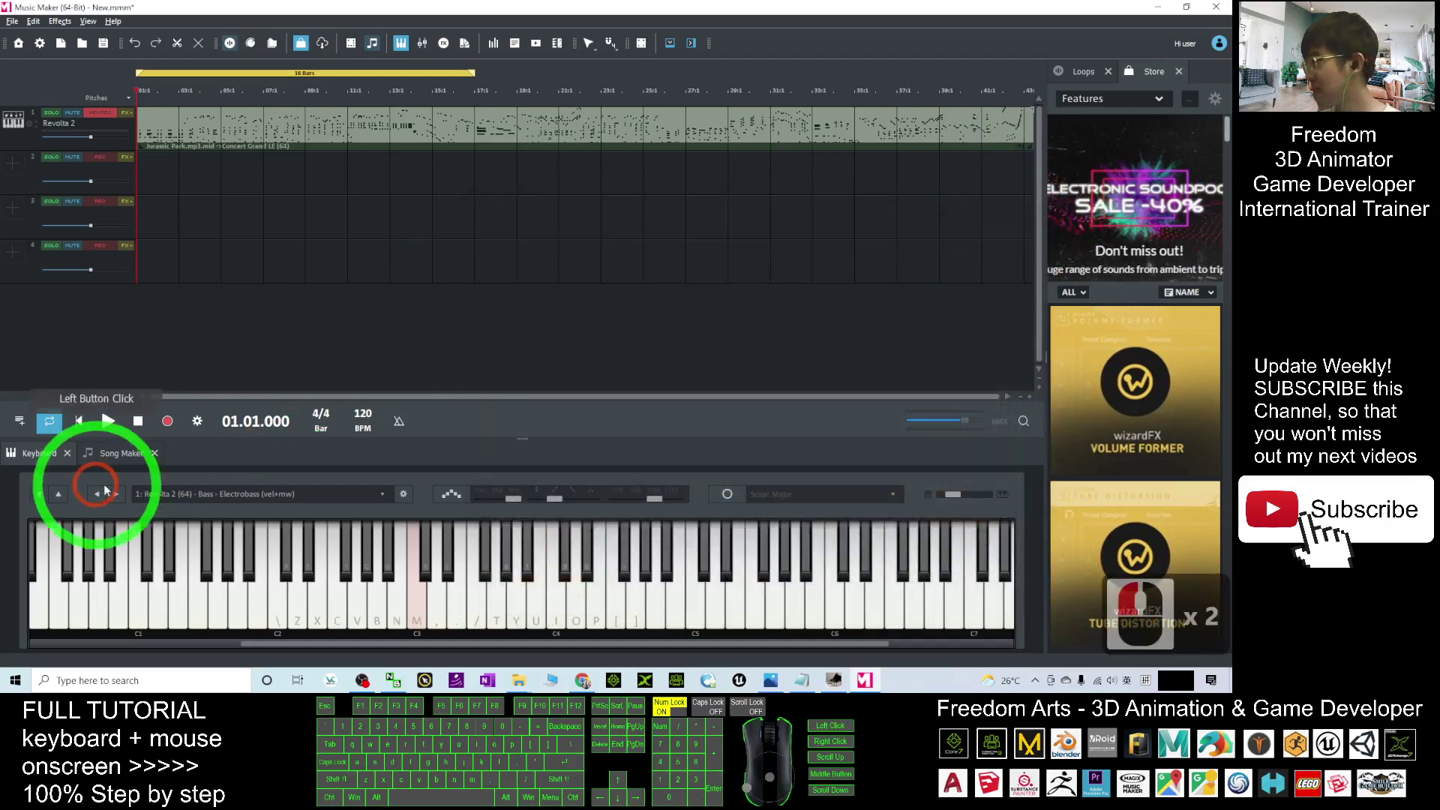
# Set track 1 to Vita Violin, play and stop the MIDI, then close the synth.
pyautogui.click(161, 493)
pyautogui.moveTo(241, 653)
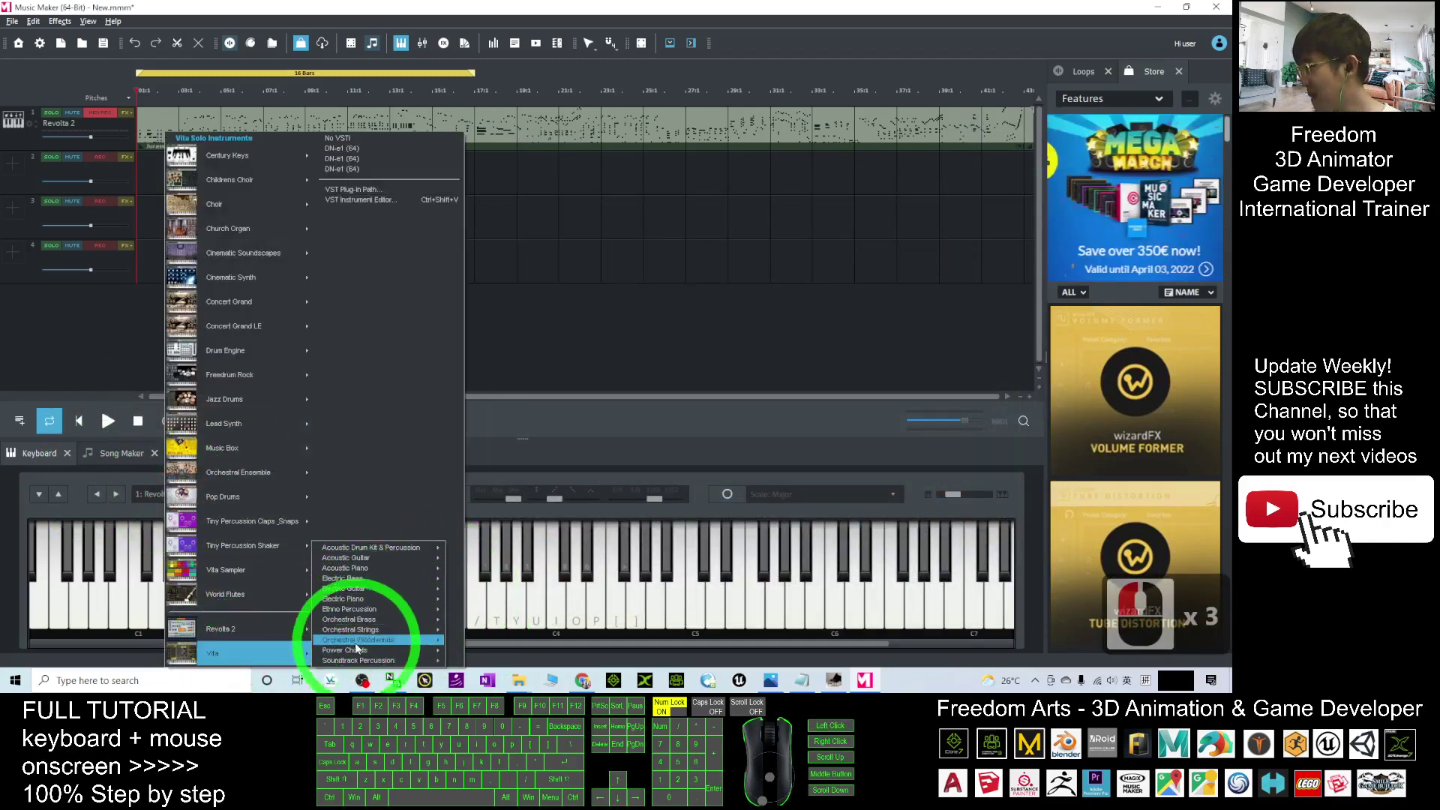
pyautogui.moveTo(352, 628)
pyautogui.click(462, 637)
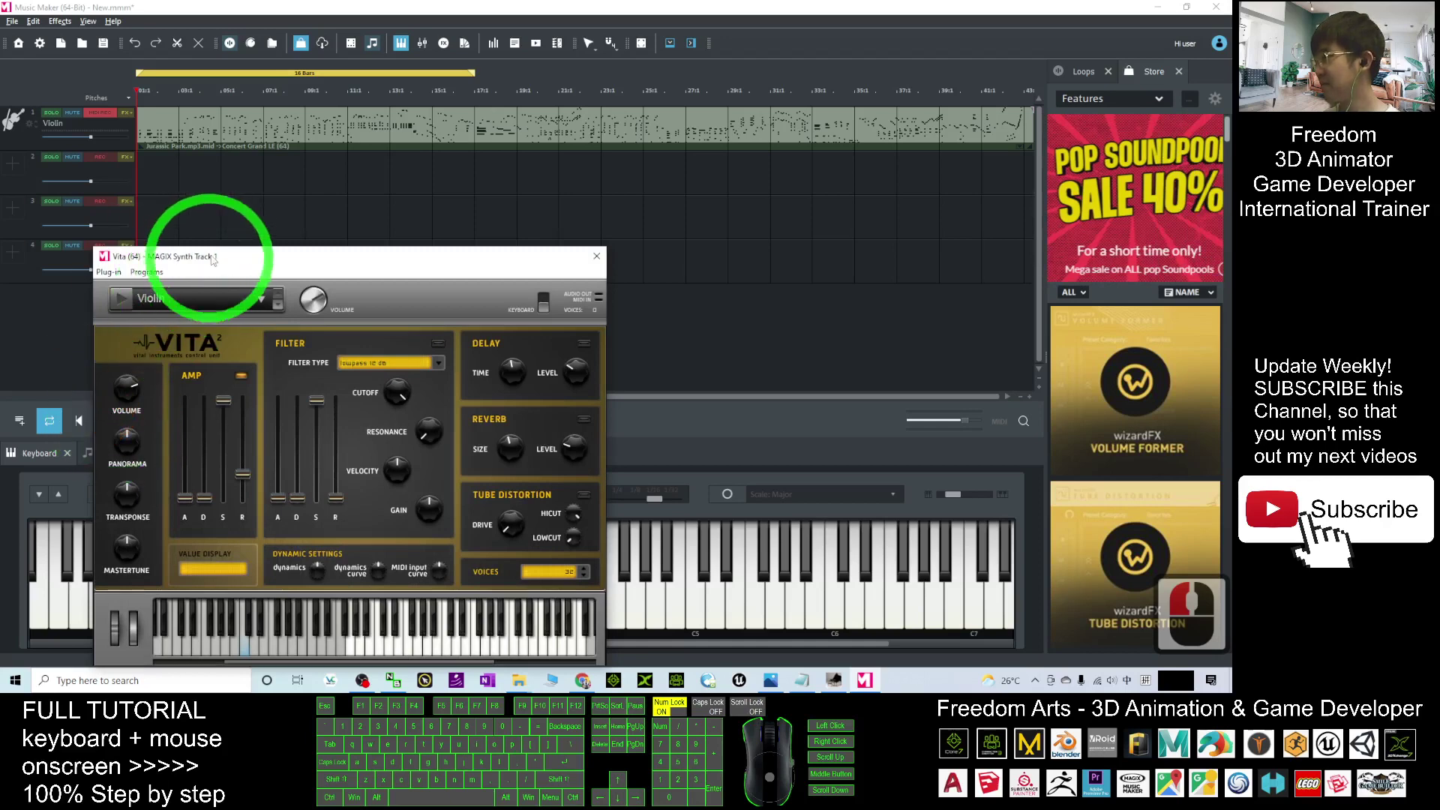
pyautogui.click(108, 421)
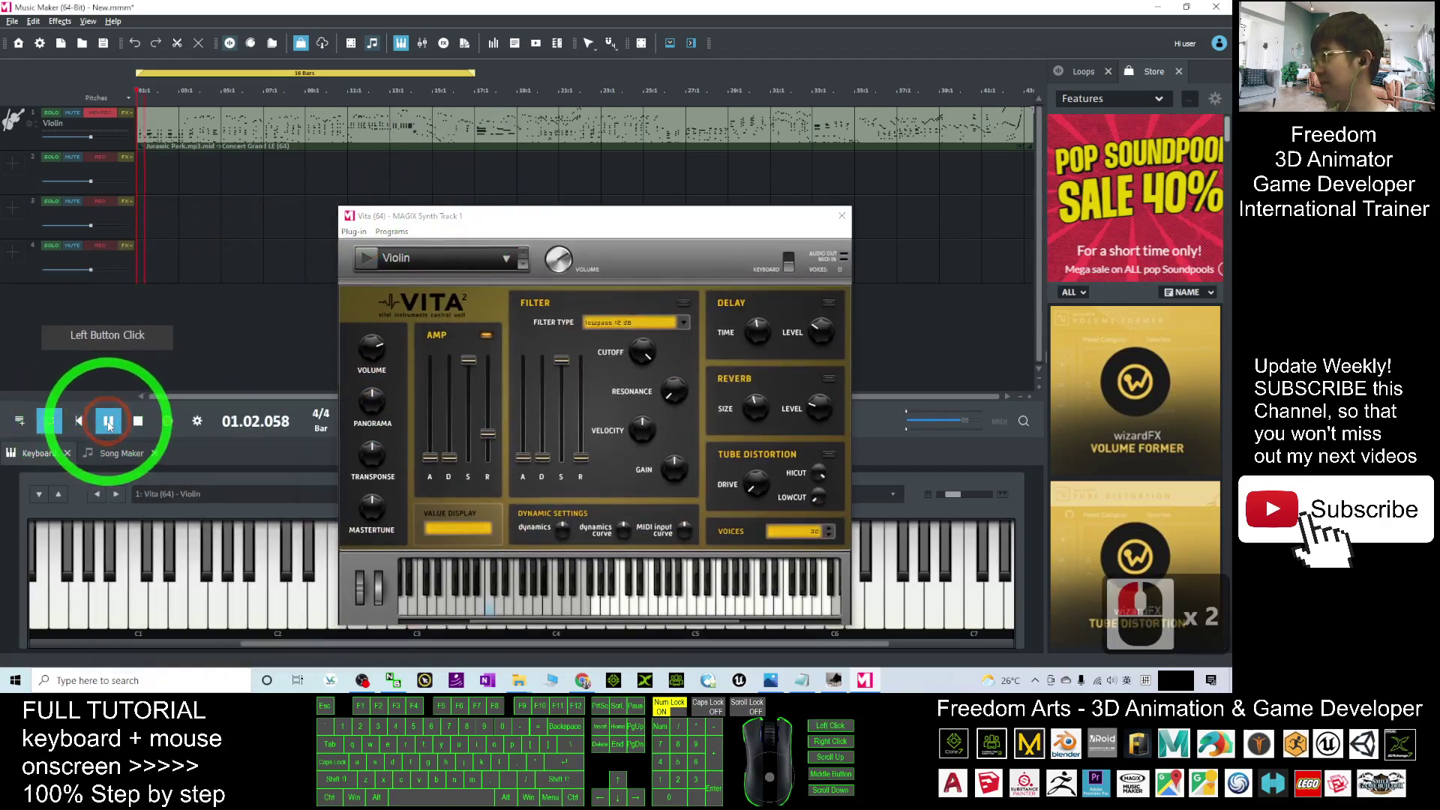
pyautogui.click(1112, 680)
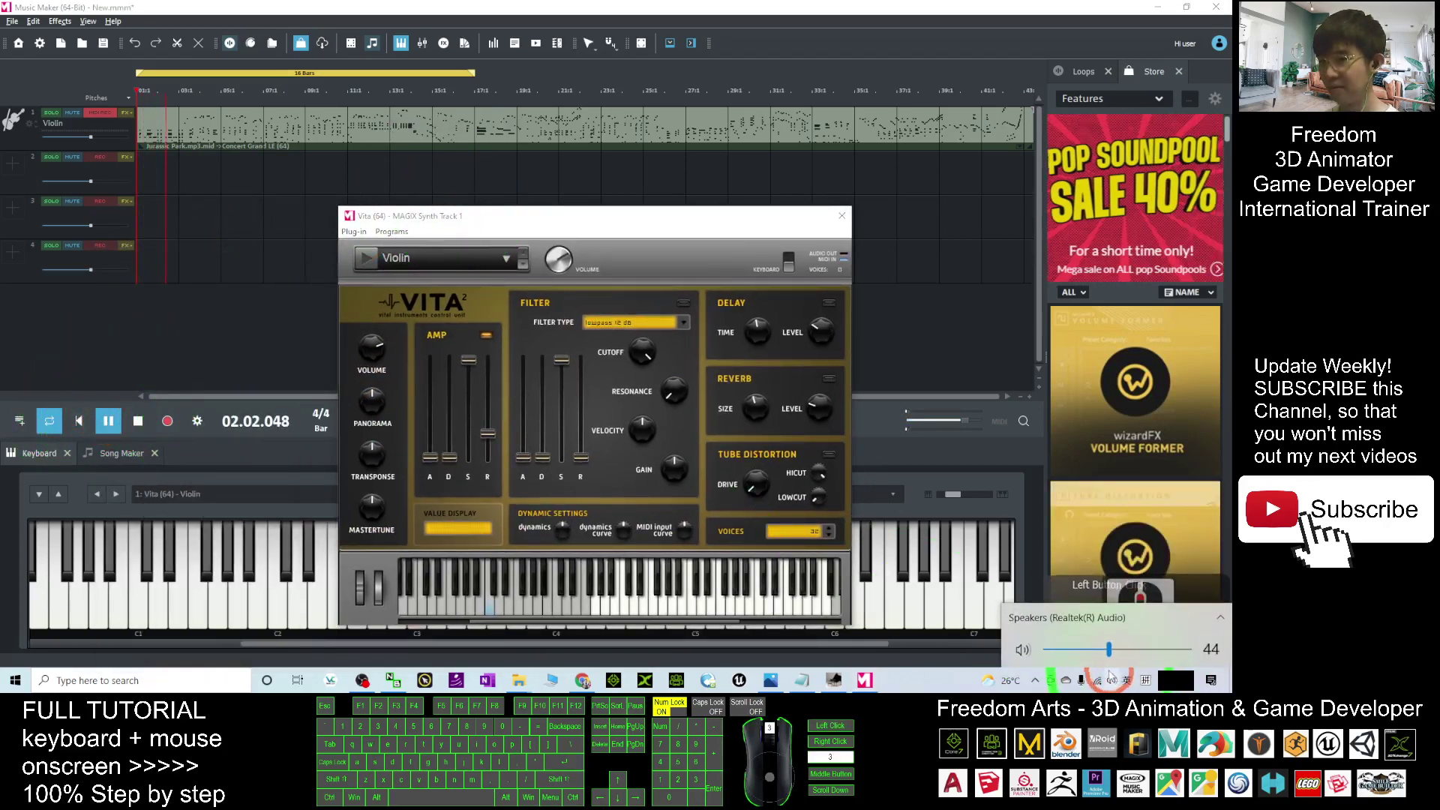
pyautogui.scroll(2, 1110, 676)
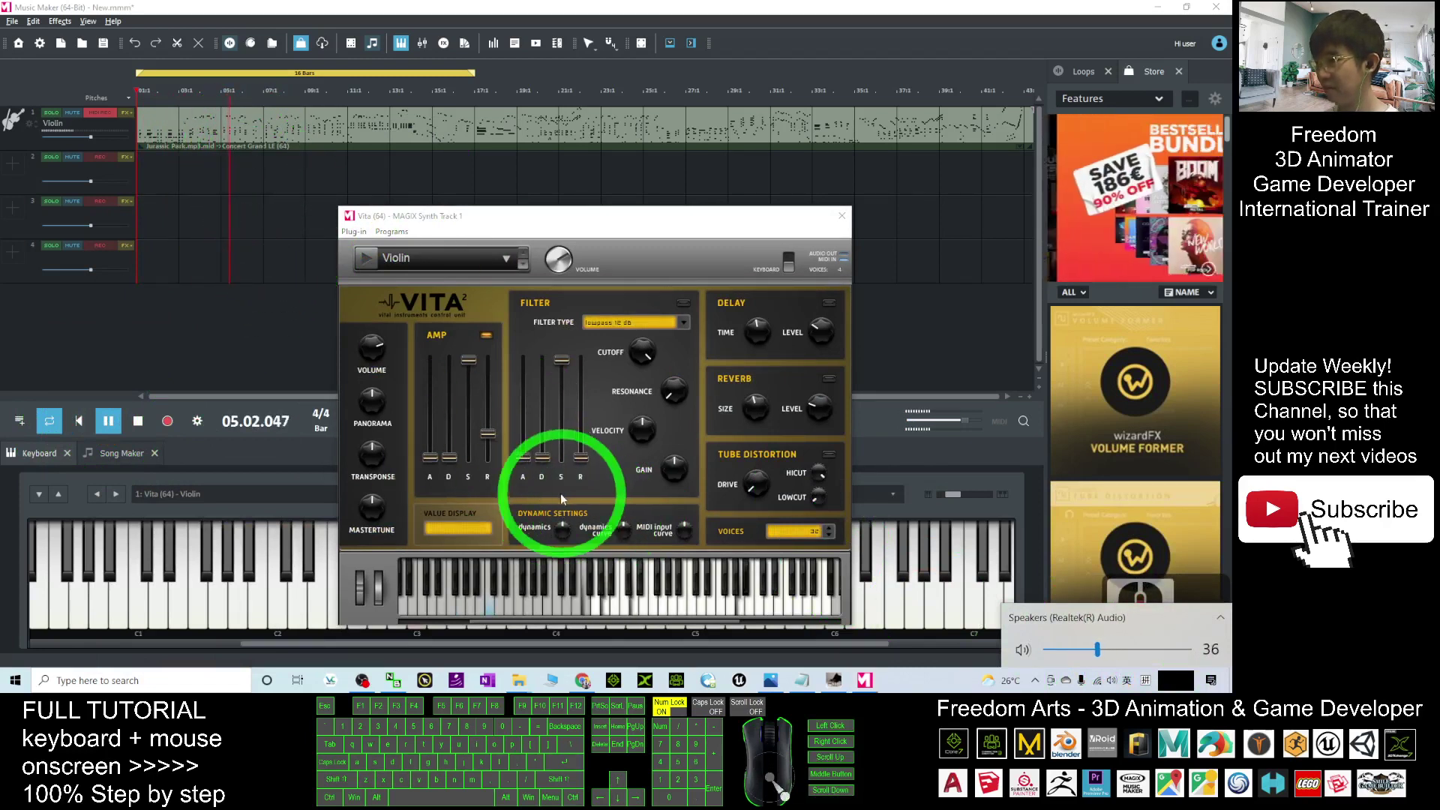
pyautogui.click(138, 422)
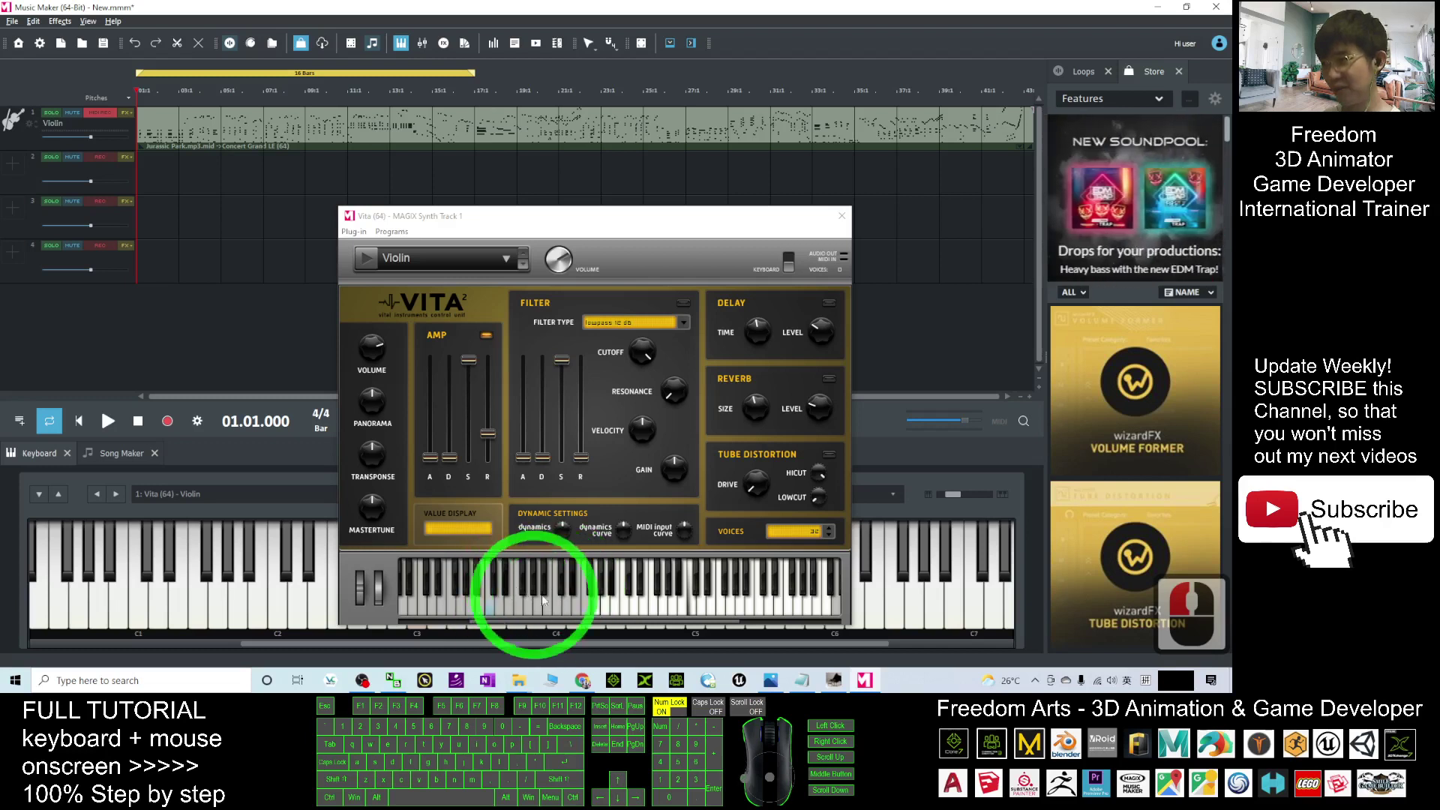
pyautogui.moveTo(549, 593); pyautogui.dragTo(542, 593)
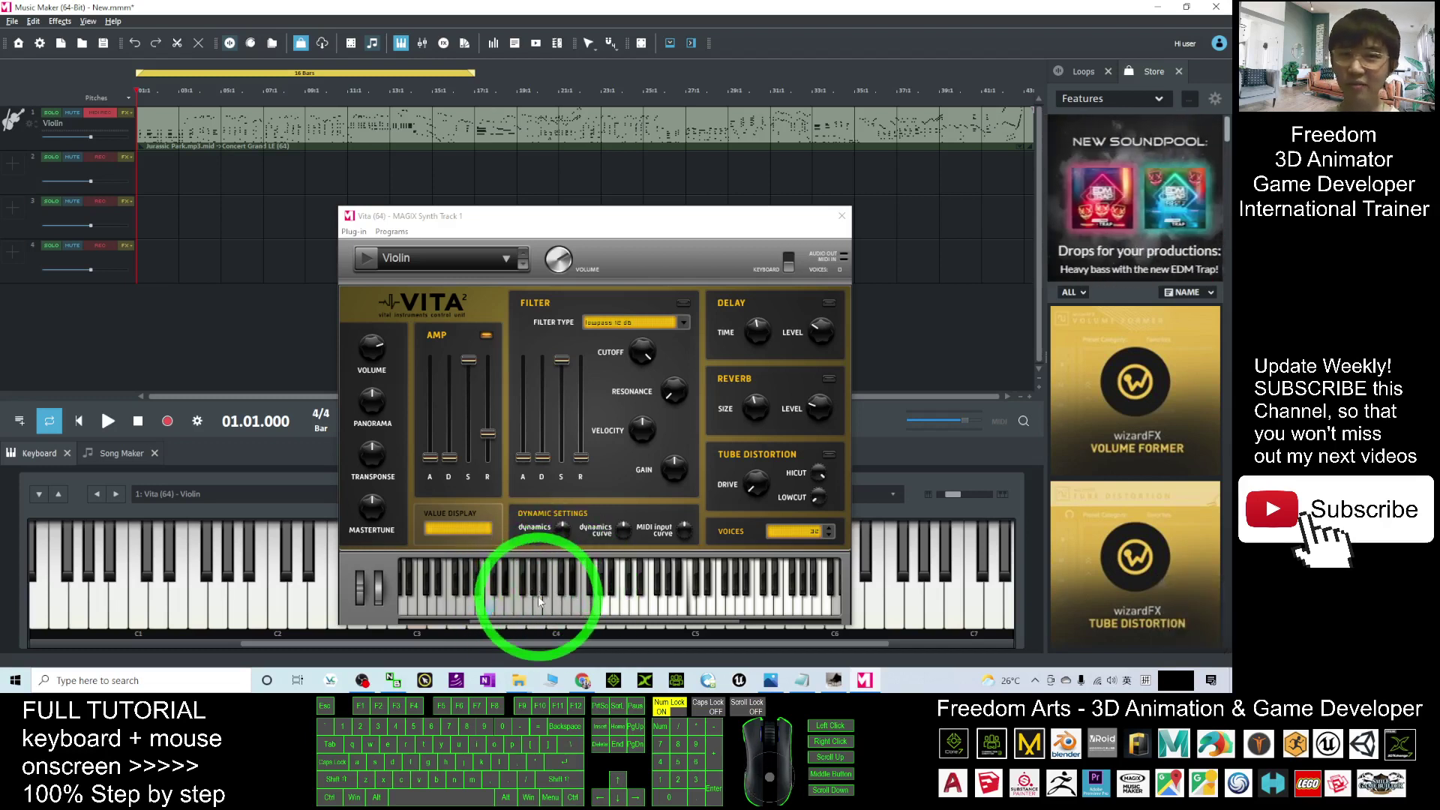
pyautogui.moveTo(508, 617)
pyautogui.mouseDown()
pyautogui.moveTo(598, 624)
pyautogui.moveTo(555, 616)
pyautogui.mouseUp()
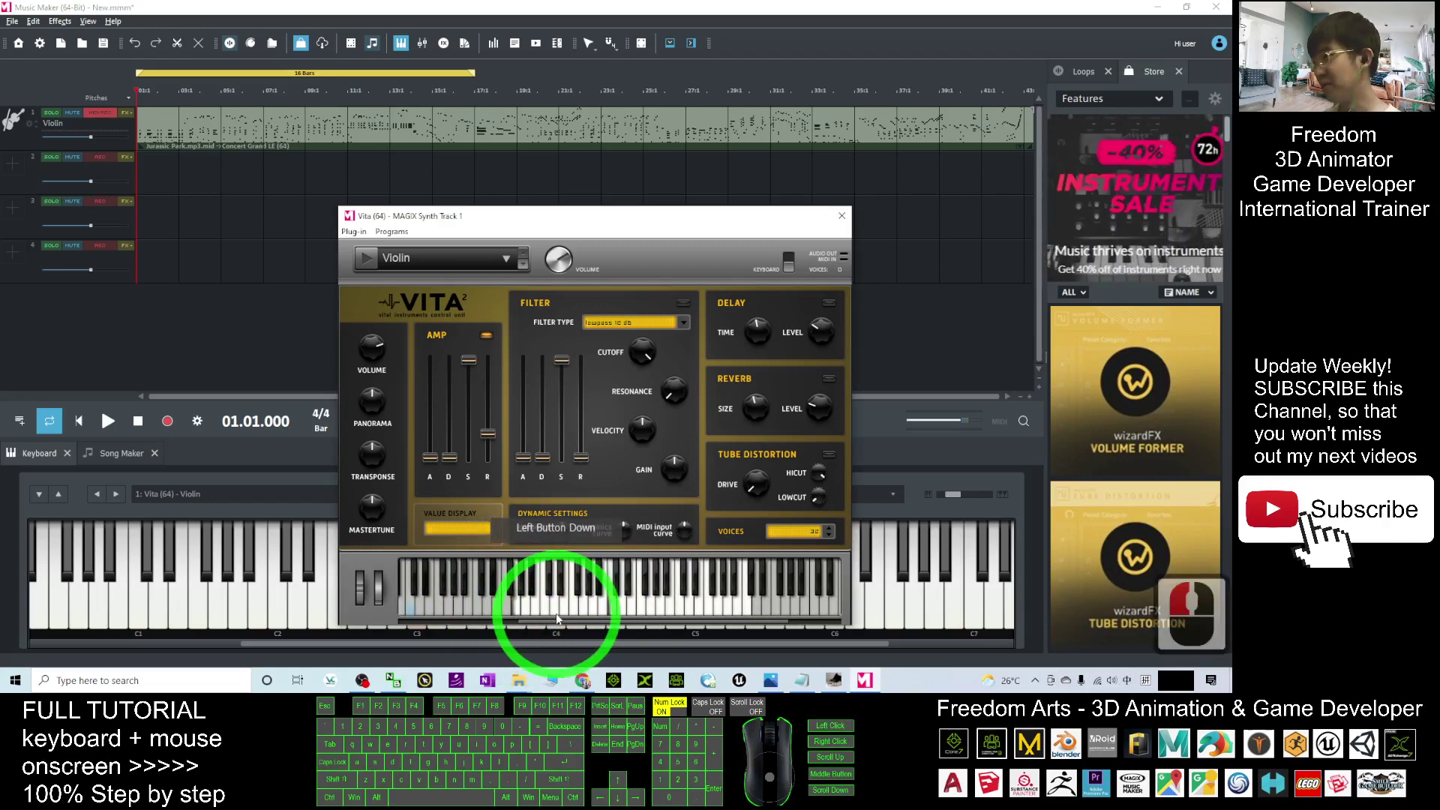
pyautogui.click(841, 215)
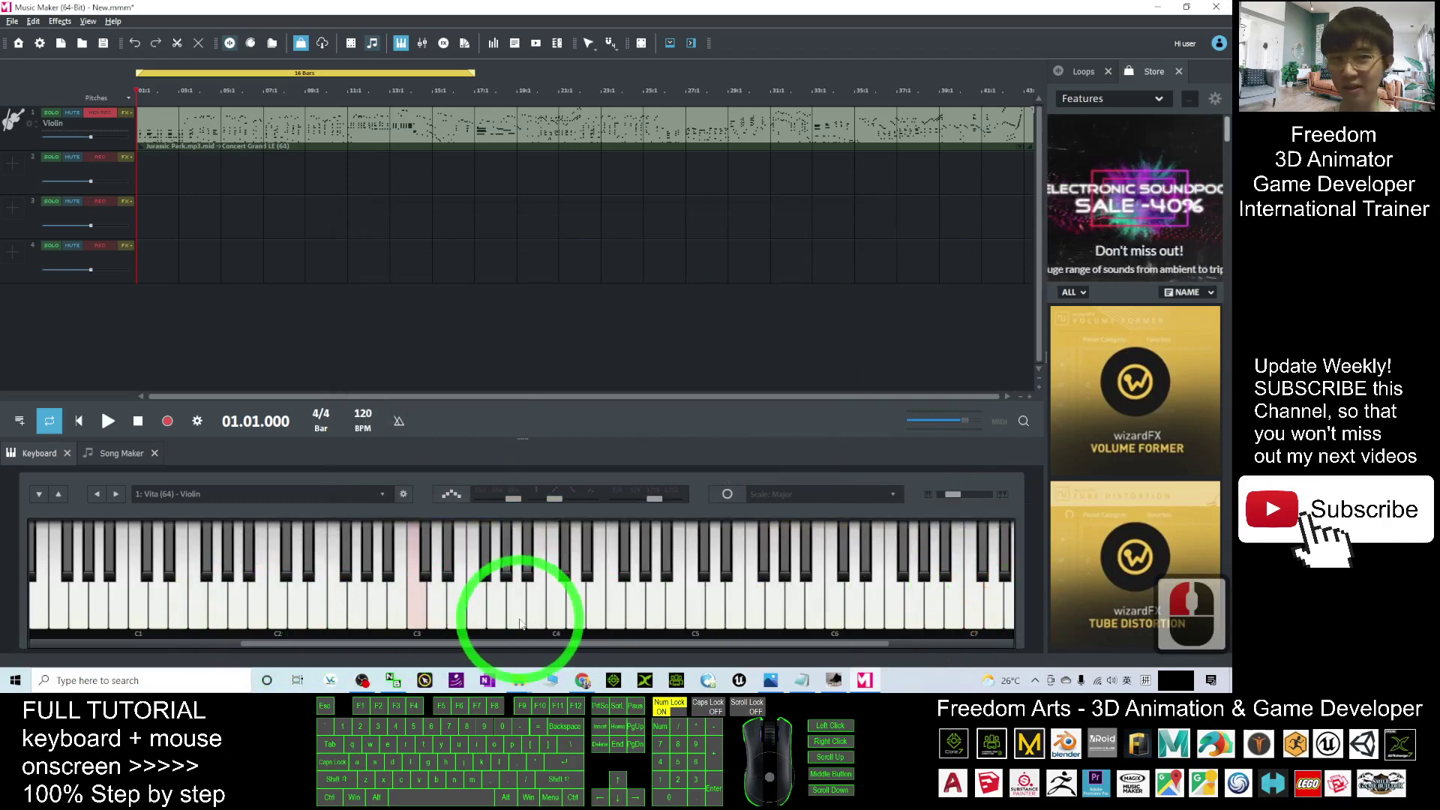
# Hide Music Maker and switch back to Concert Creator's piano view.
pyautogui.click(1156, 7)
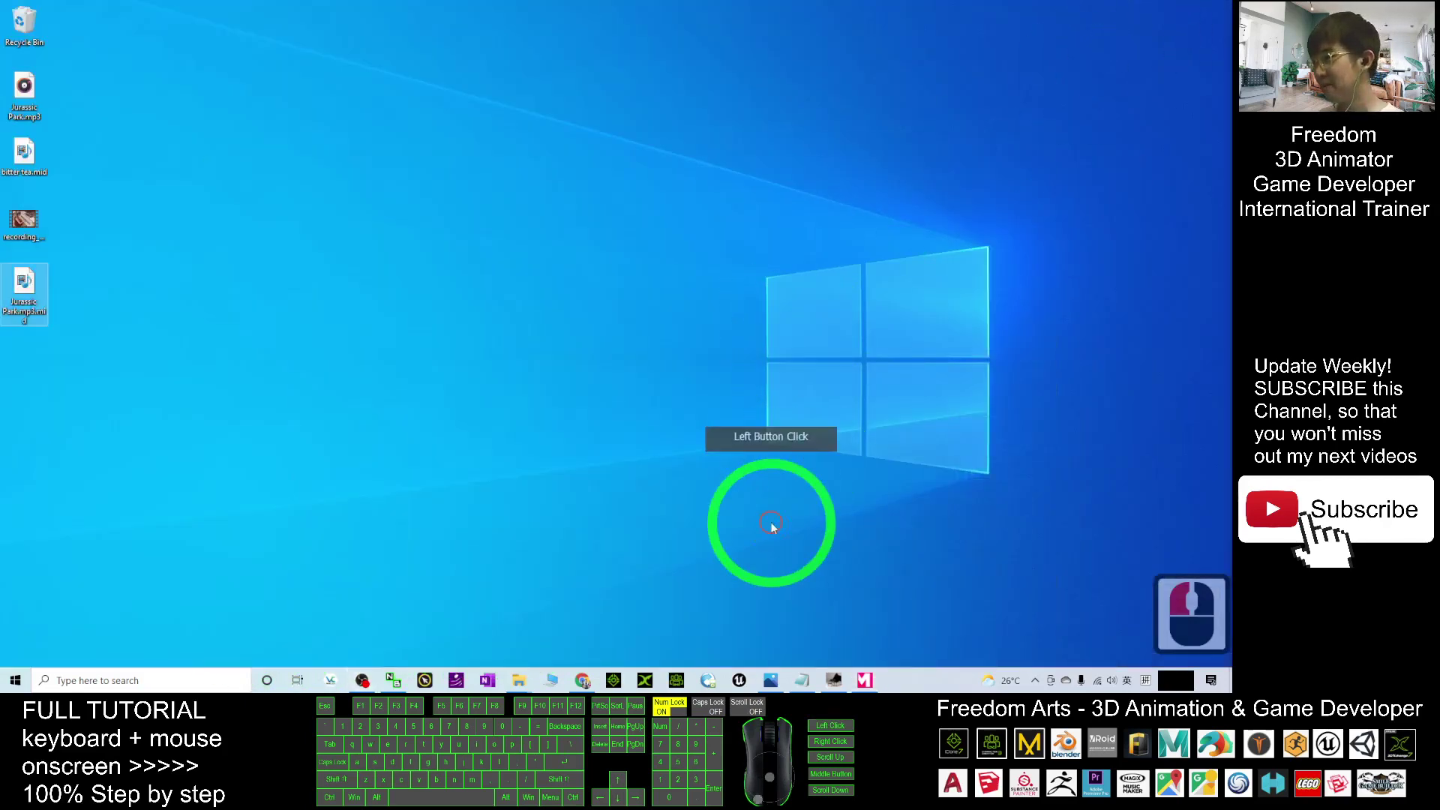
pyautogui.doubleClick(23, 99)
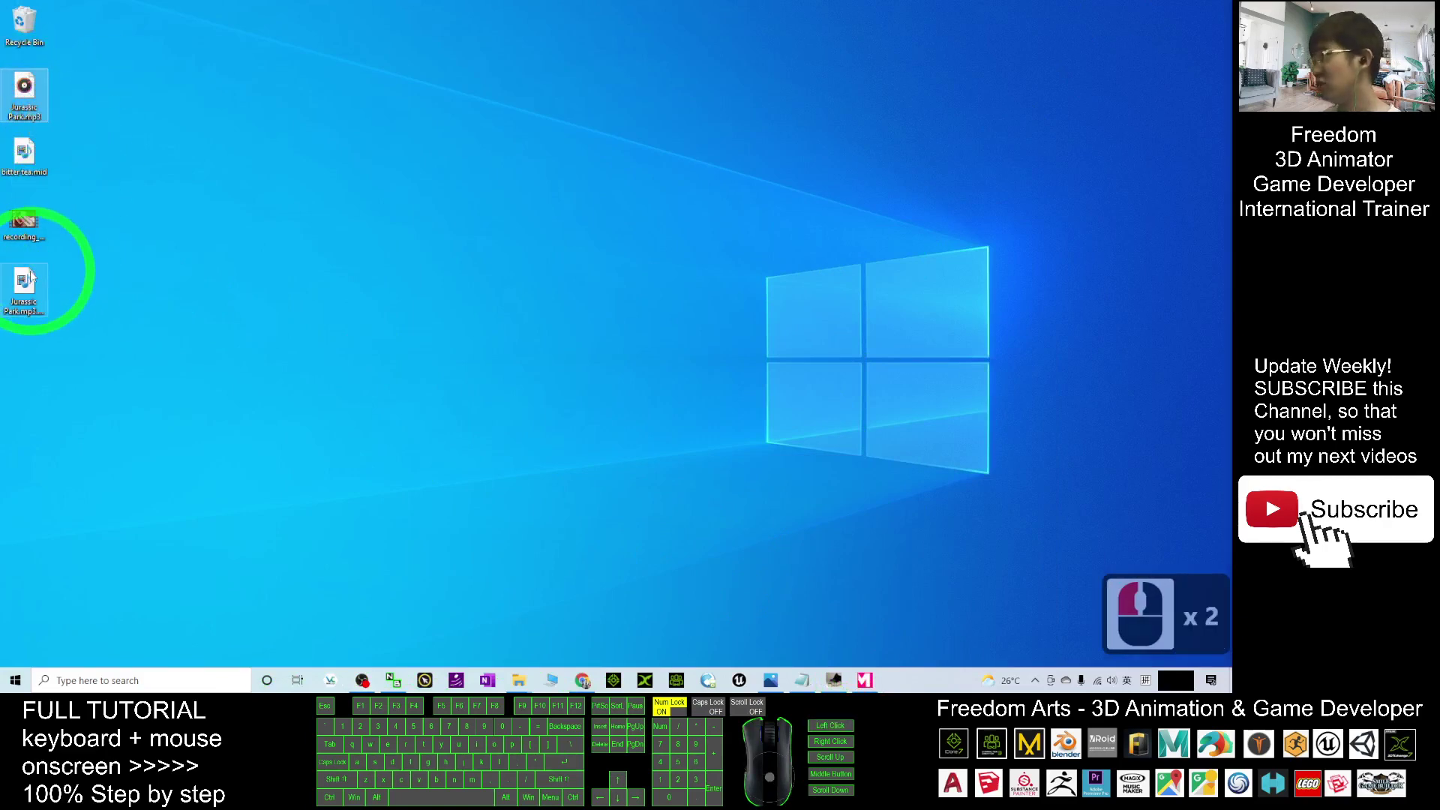
pyautogui.click(22, 302)
pyautogui.click(858, 687)
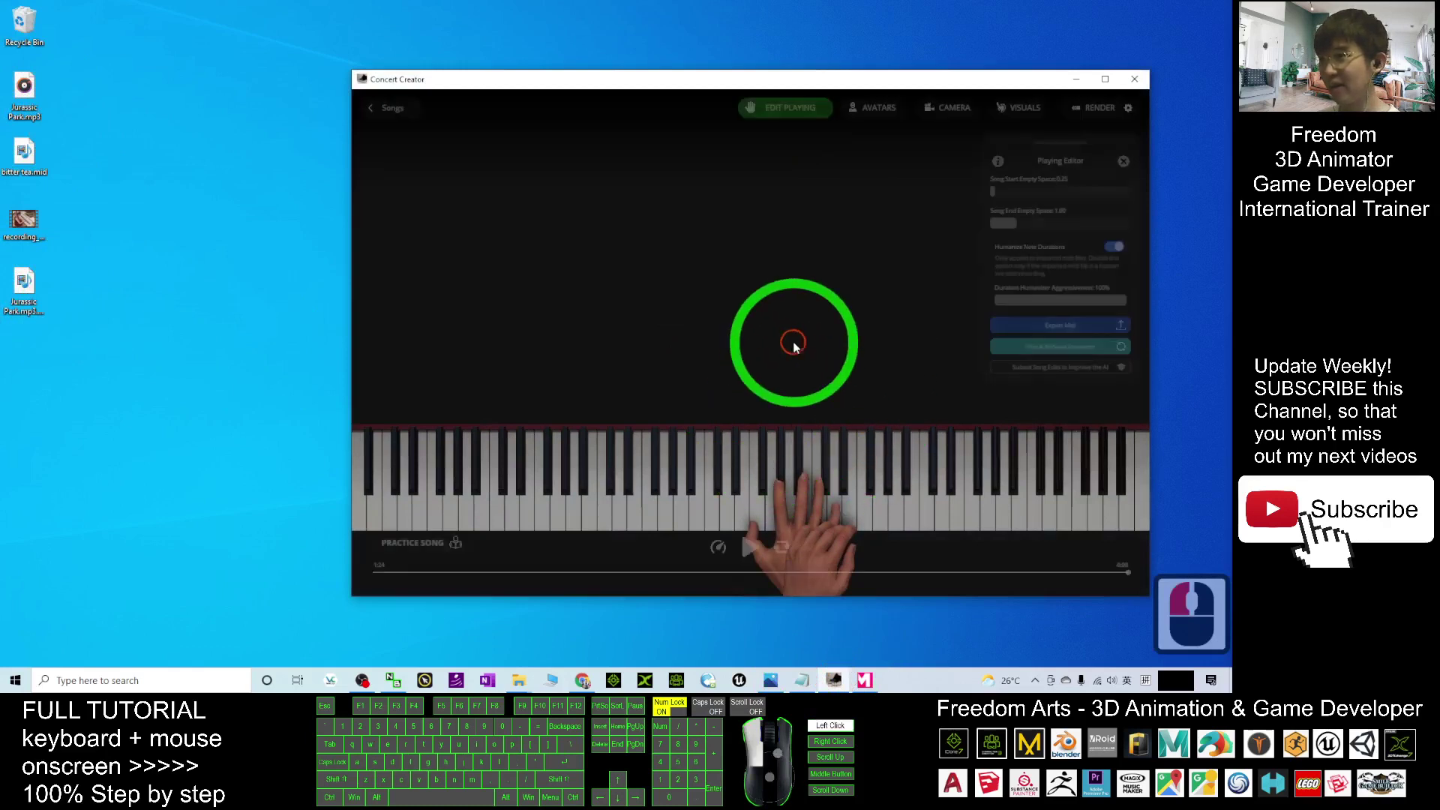
pyautogui.click(794, 342)
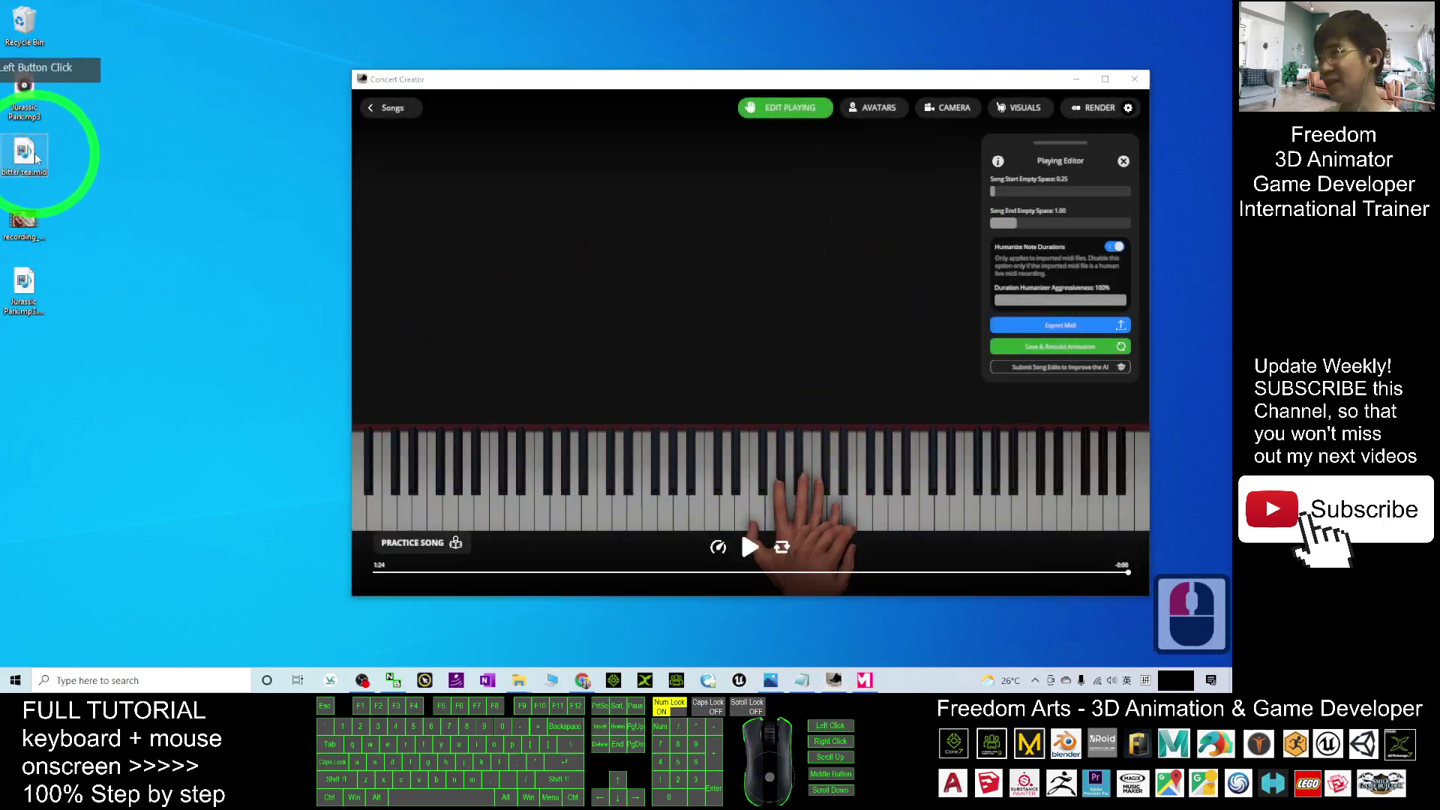
# From My Songs, import bitter tea.mid from the desktop and create the performance.
pyautogui.click(377, 108)
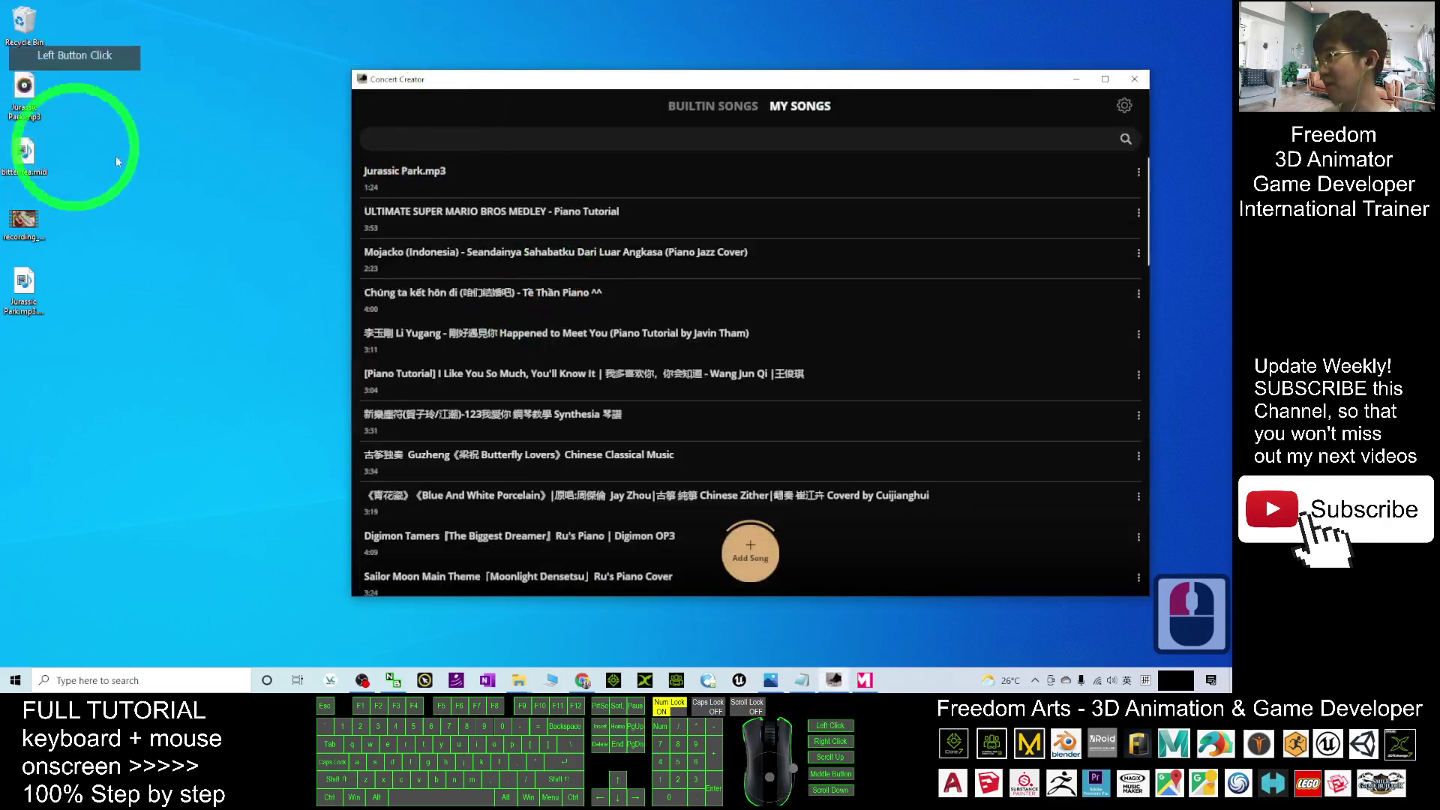
pyautogui.click(751, 548)
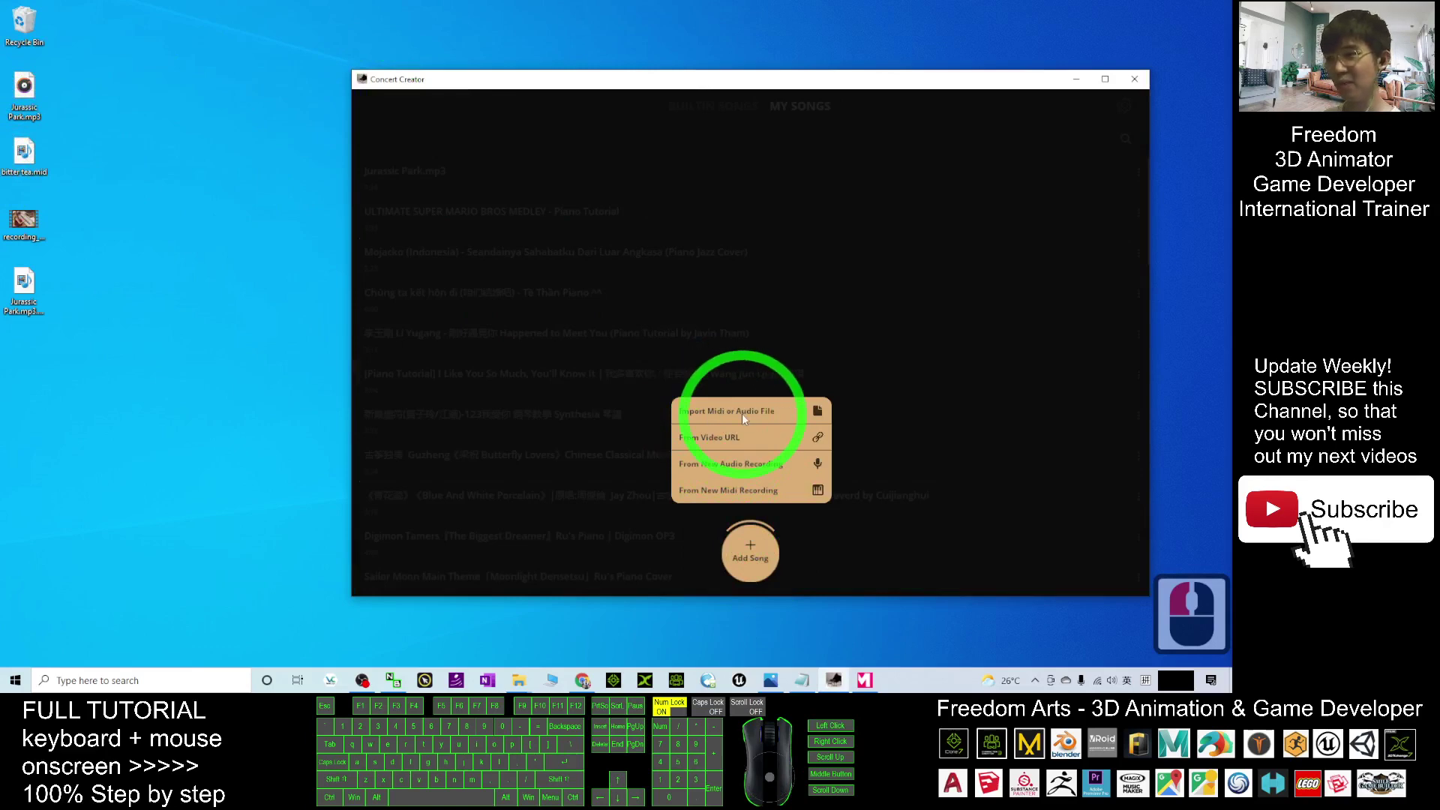
pyautogui.click(740, 412)
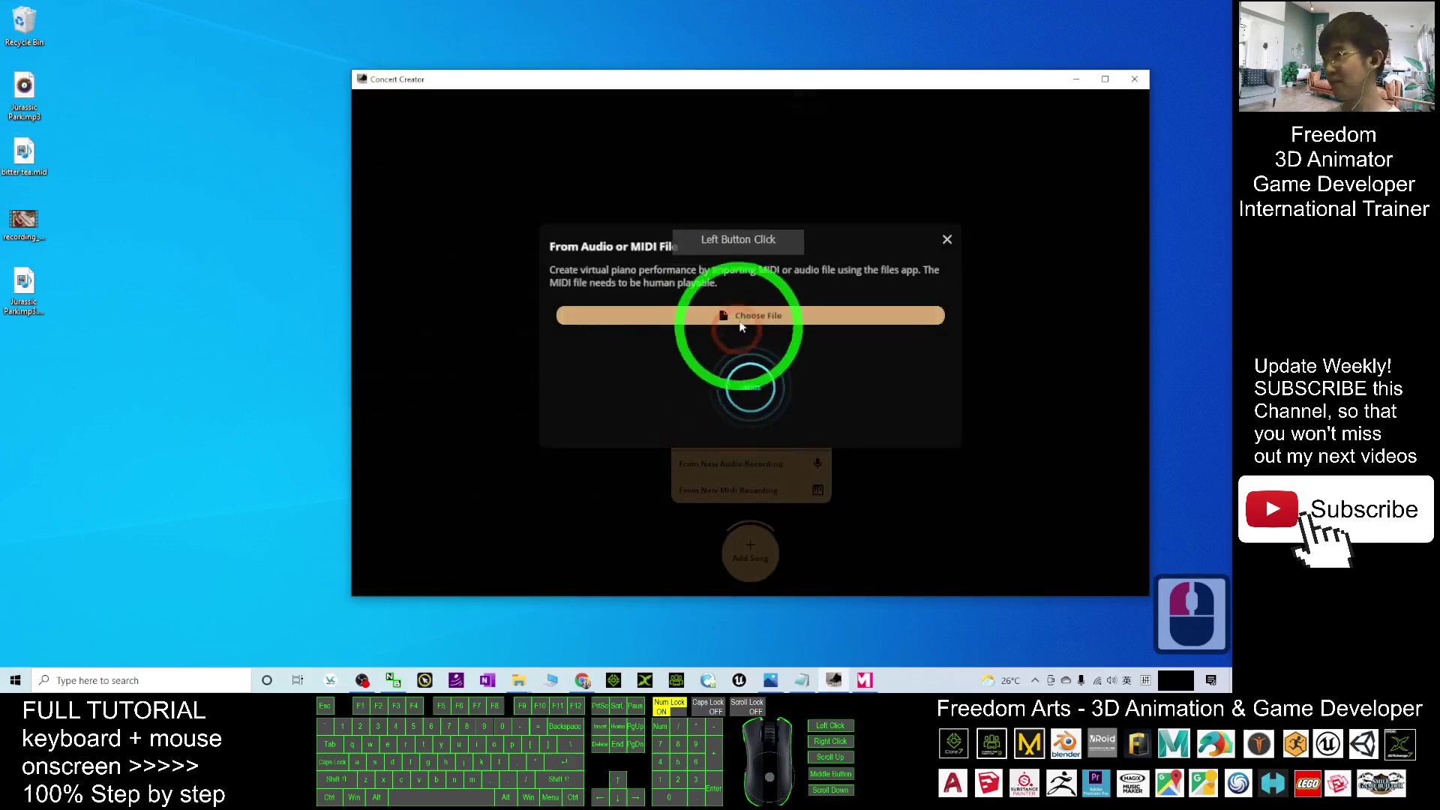
pyautogui.click(48, 164)
pyautogui.click(695, 180)
pyautogui.doubleClick(560, 198)
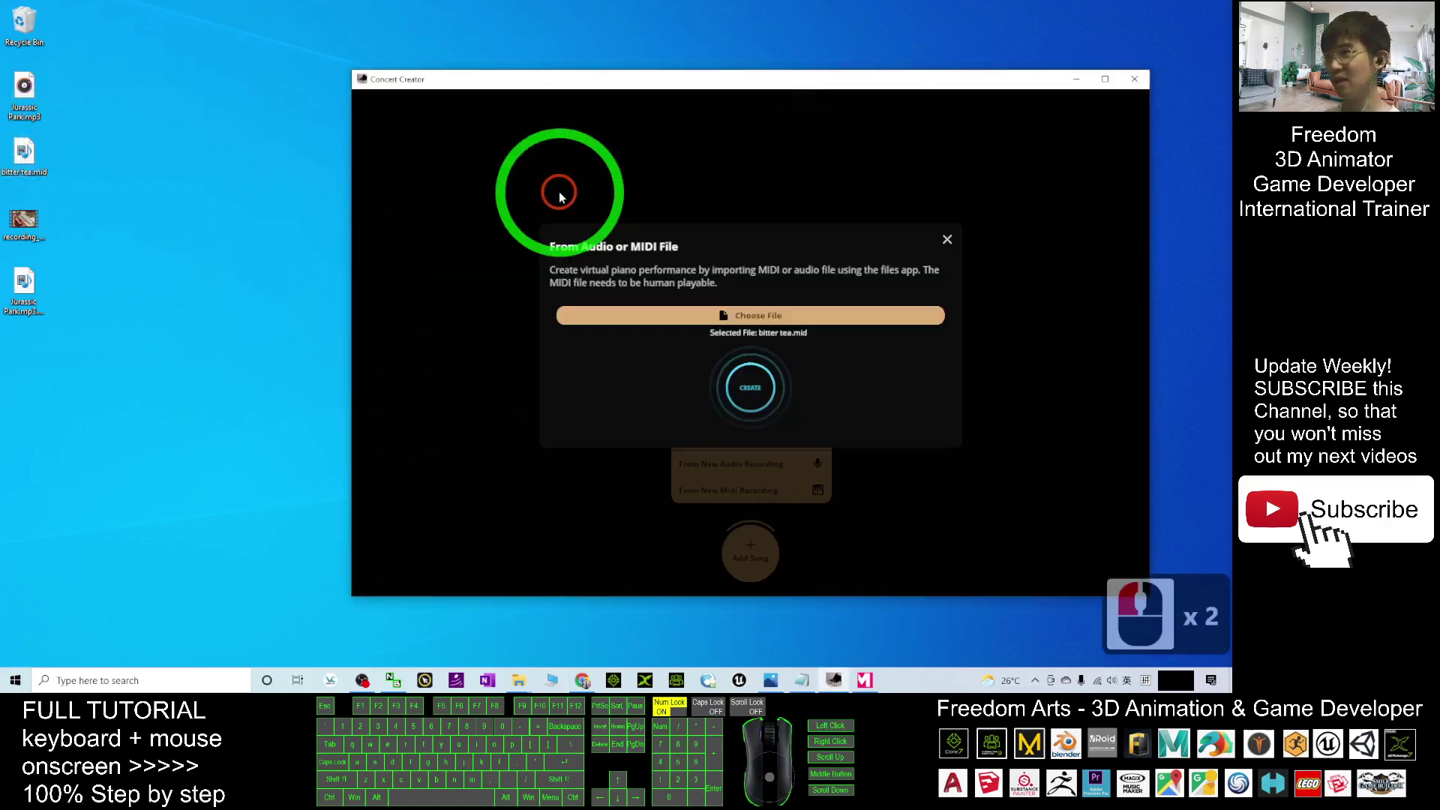
pyautogui.click(1013, 348)
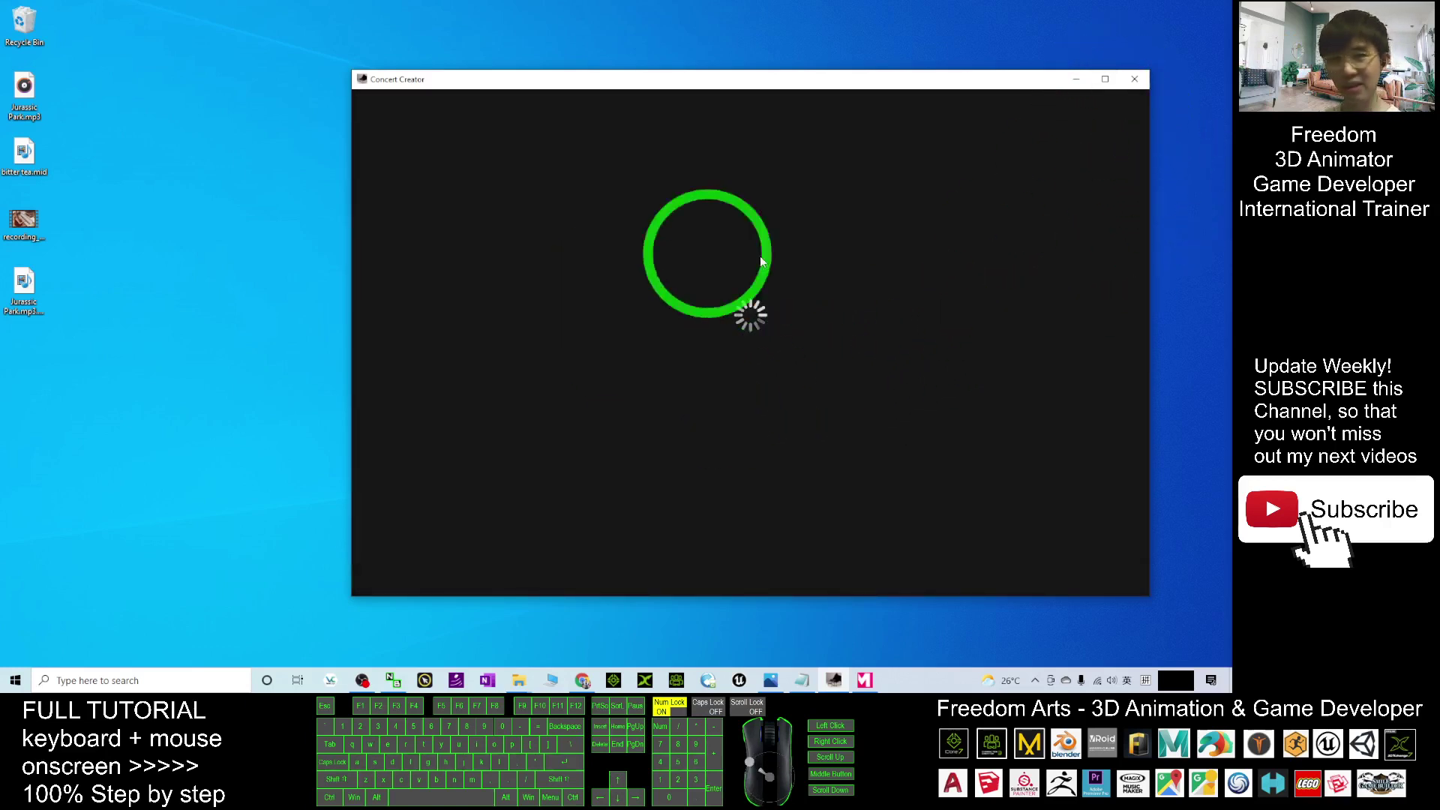
# Maximize Concert Creator and replay the imported song from its beginning.
pyautogui.click(1111, 81)
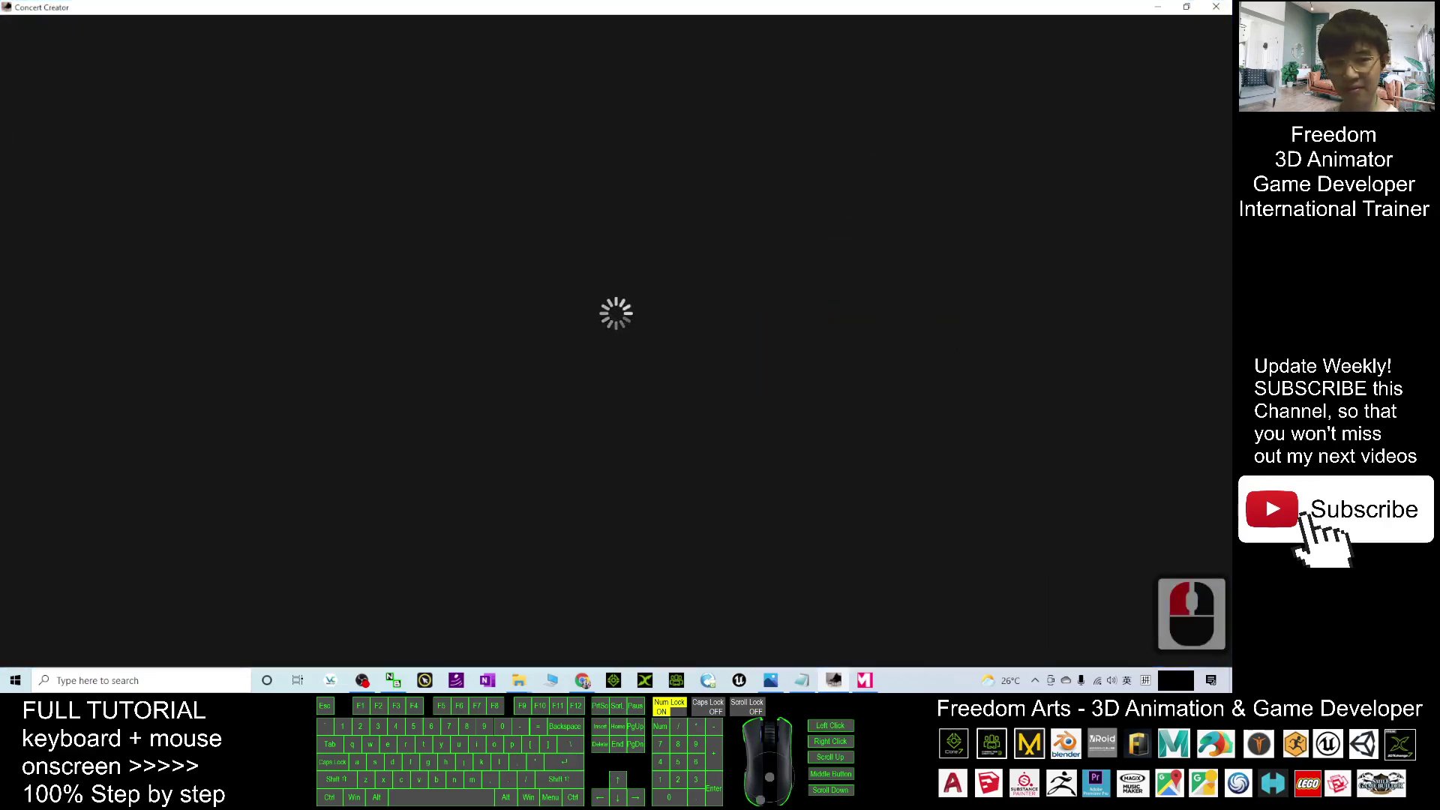
pyautogui.click(616, 605)
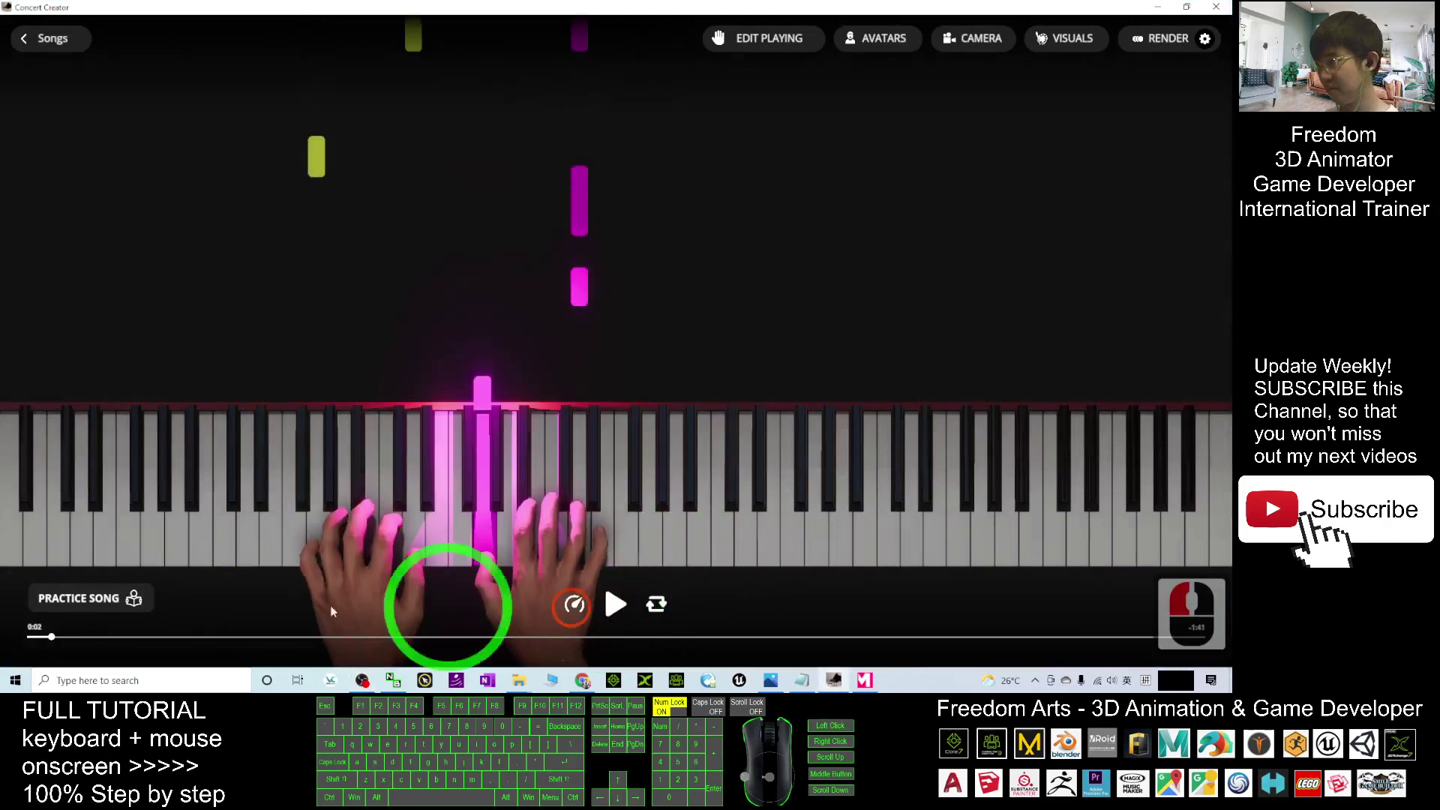
pyautogui.click(32, 636)
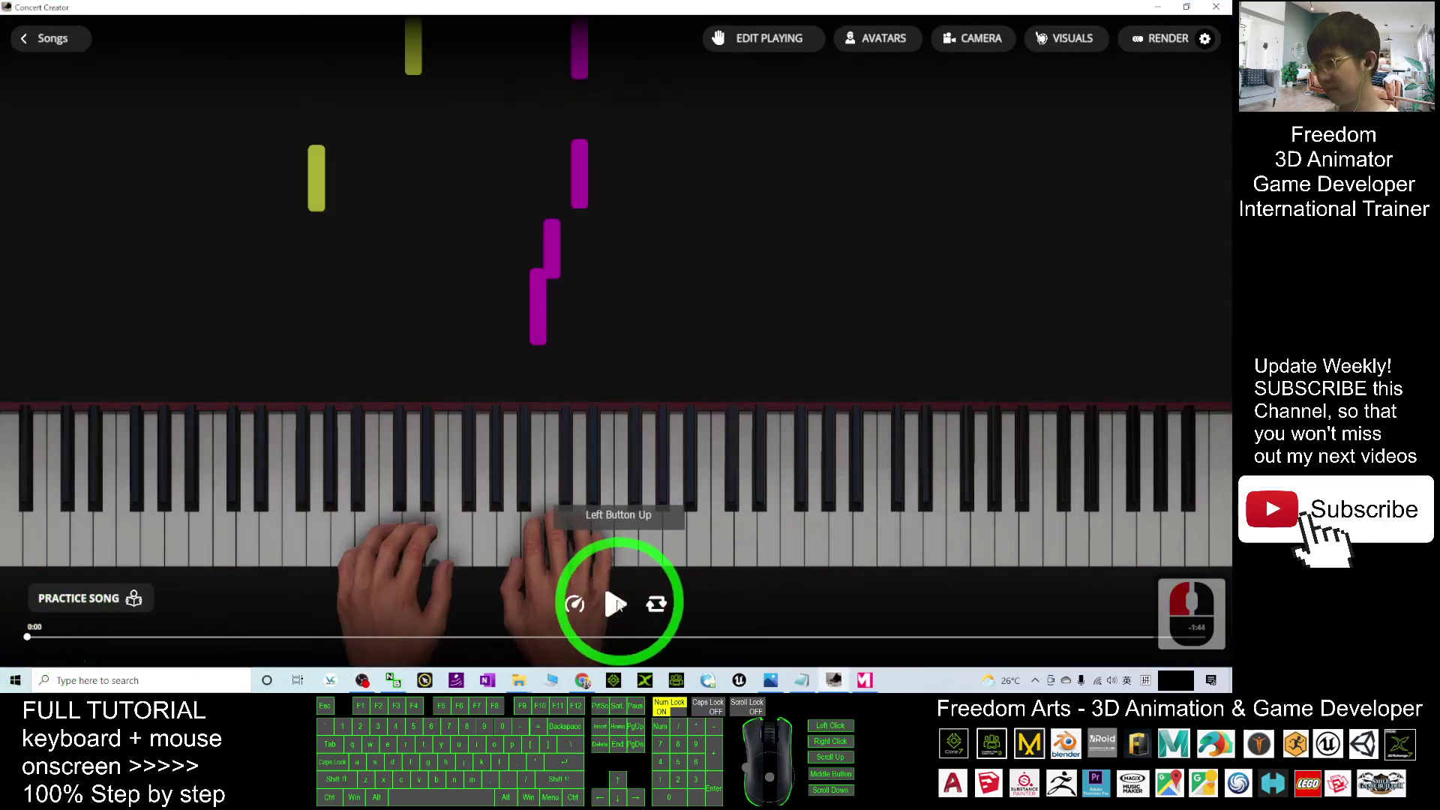
pyautogui.click(616, 604)
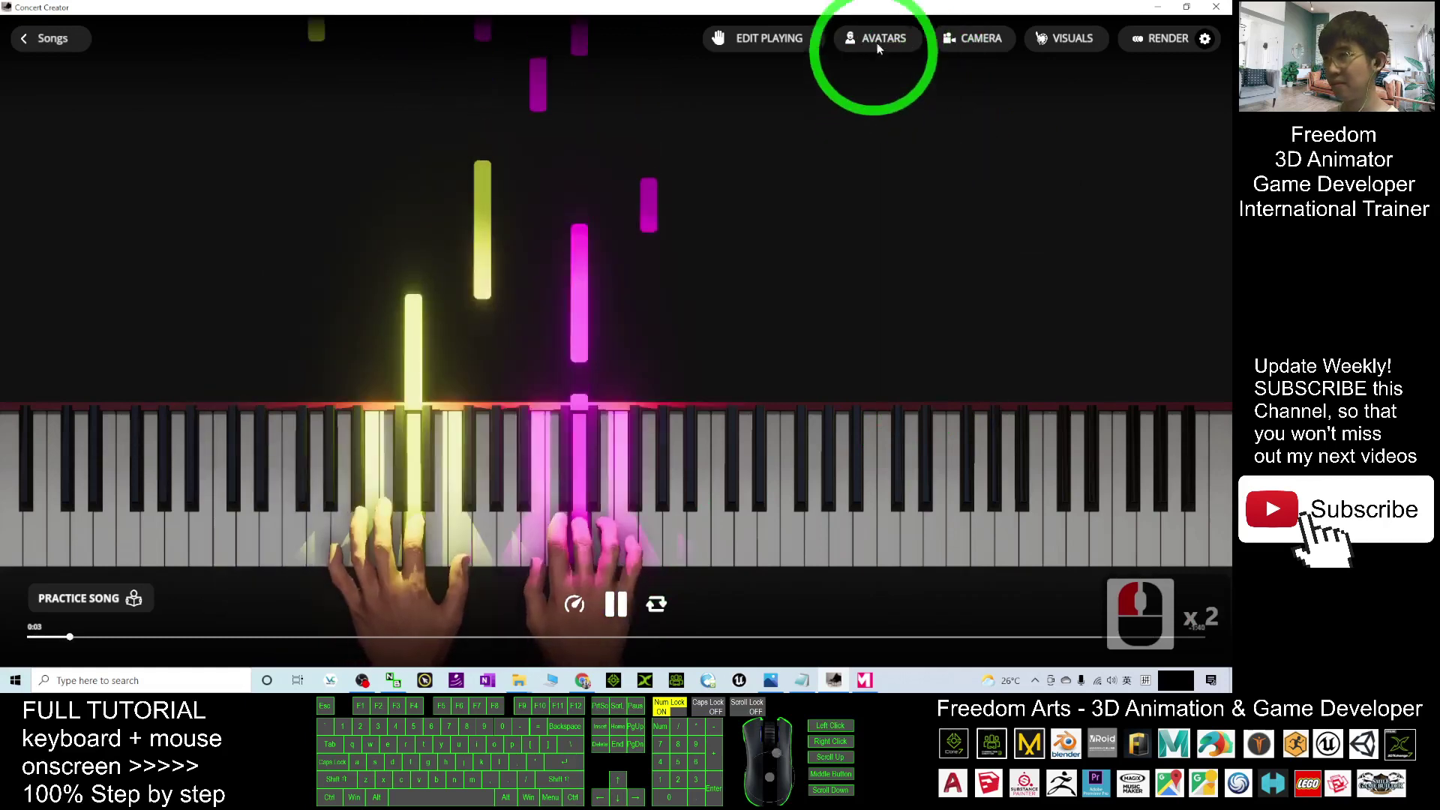
# Bring up the list of camera views from the CAMERA menu.
pyautogui.click(885, 42)
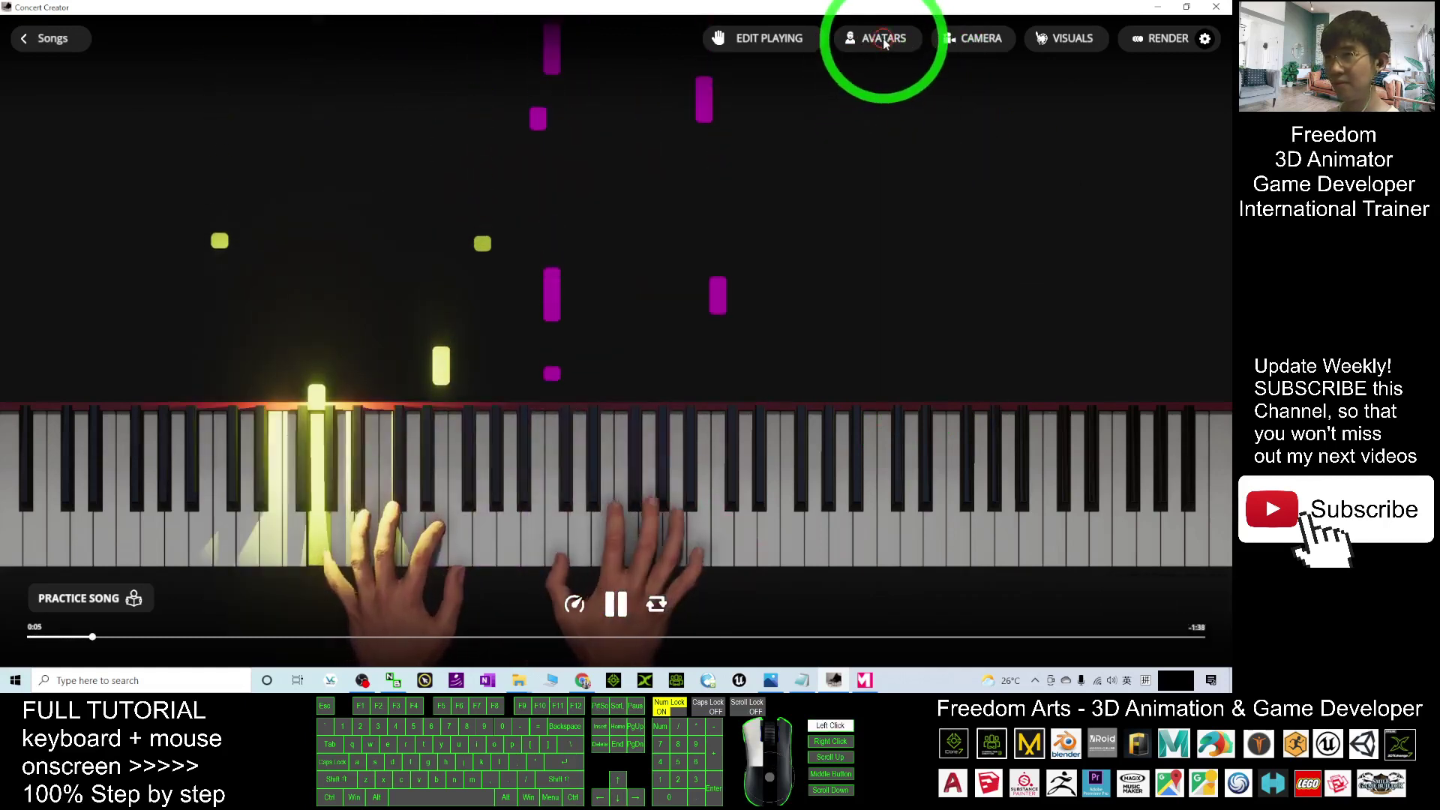
pyautogui.click(968, 39)
pyautogui.click(969, 156)
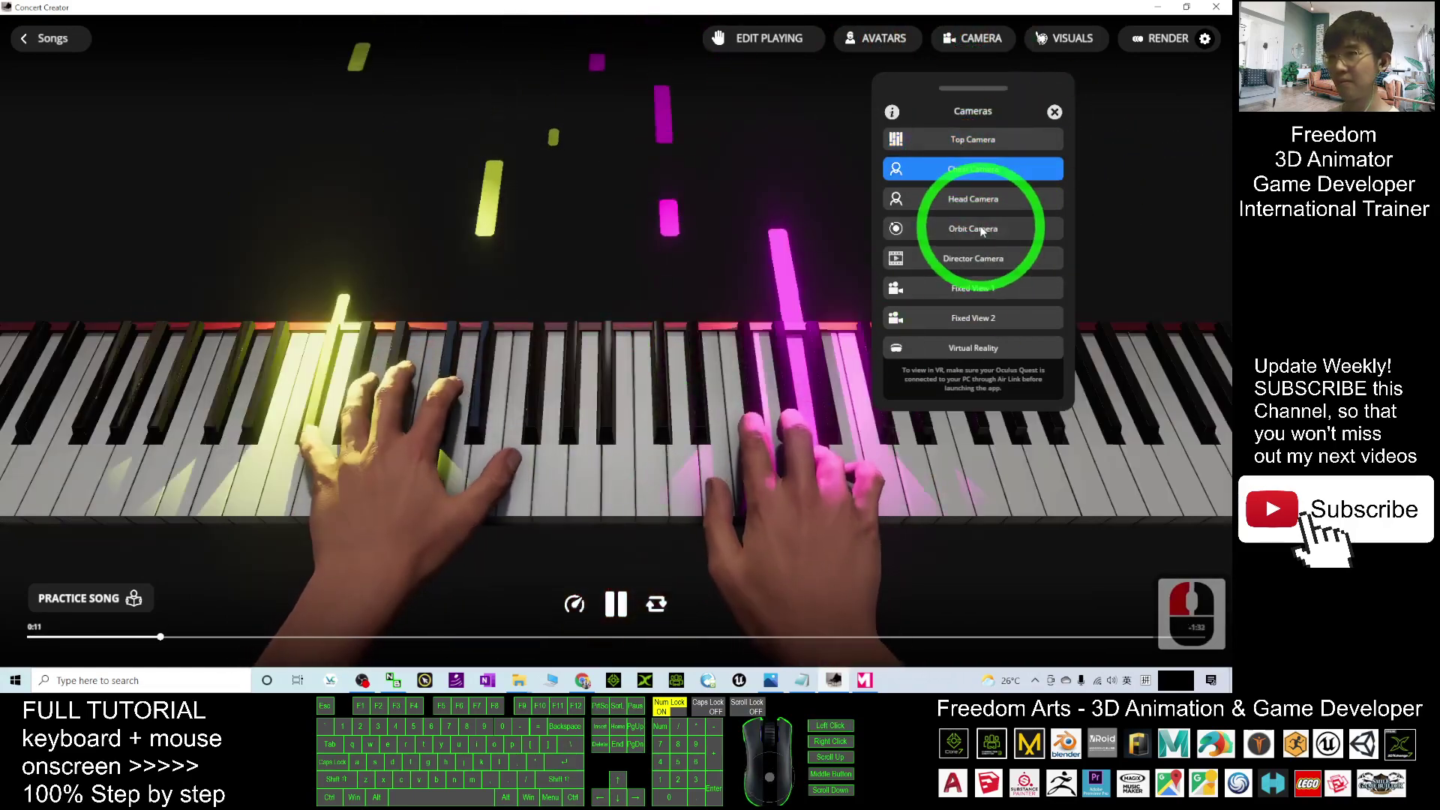
# Switch to Orbit Camera and make Jamal the pianist, orbiting around the grand piano.
pyautogui.click(981, 230)
pyautogui.moveTo(578, 283)
pyautogui.mouseDown()
pyautogui.moveTo(695, 289)
pyautogui.moveTo(459, 454)
pyautogui.moveTo(582, 418)
pyautogui.moveTo(499, 441)
pyautogui.moveTo(777, 69)
pyautogui.mouseUp()
pyautogui.click(872, 42)
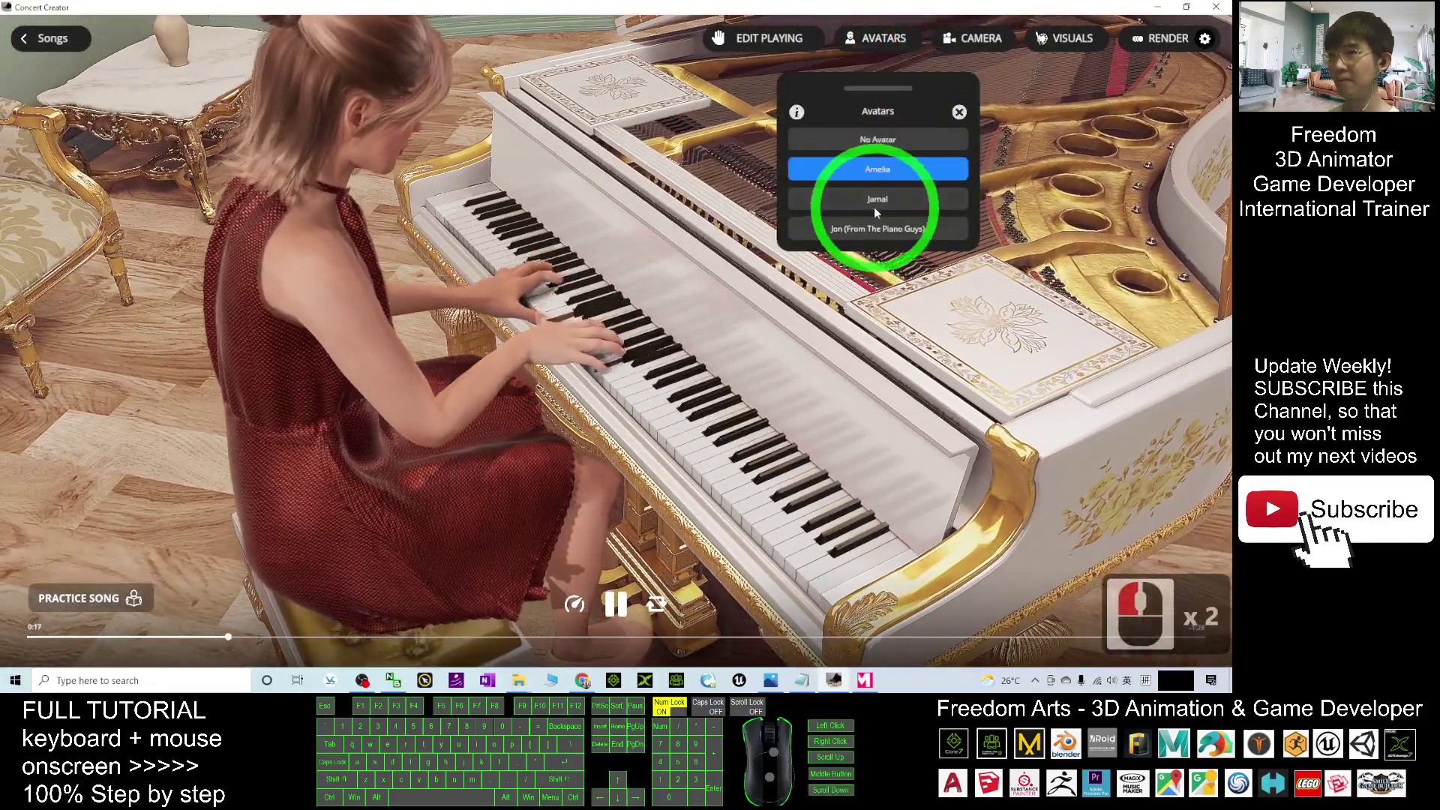
pyautogui.click(875, 204)
pyautogui.moveTo(855, 293)
pyautogui.mouseDown()
pyautogui.moveTo(921, 410)
pyautogui.moveTo(741, 352)
pyautogui.moveTo(467, 200)
pyautogui.moveTo(476, 304)
pyautogui.moveTo(331, 225)
pyautogui.moveTo(482, 175)
pyautogui.moveTo(708, 274)
pyautogui.moveTo(723, 193)
pyautogui.moveTo(883, 225)
pyautogui.moveTo(815, 209)
pyautogui.moveTo(952, 48)
pyautogui.mouseUp()
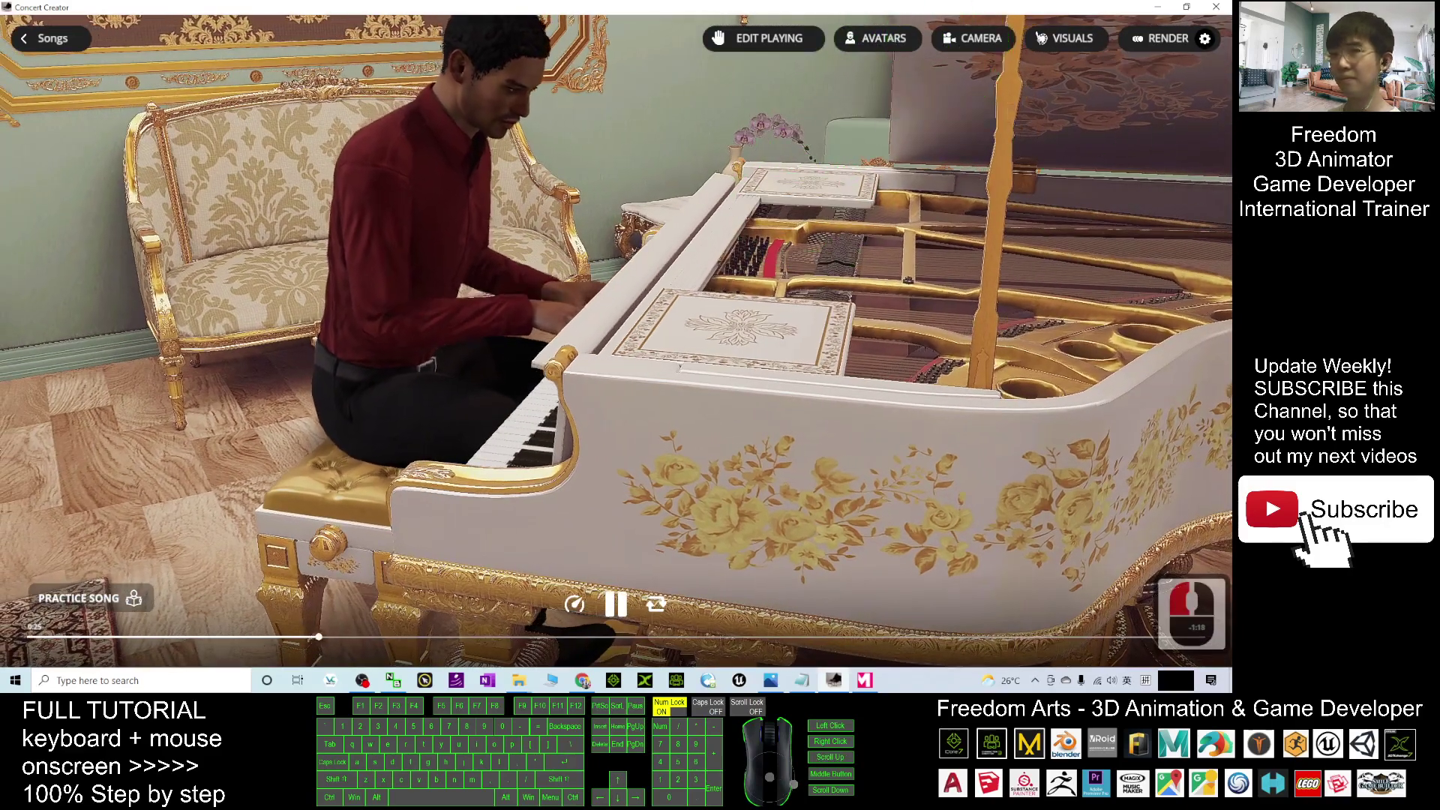
# Pause Jamal's performance and orbit through keyboard, front three-quarter and rear views.
pyautogui.click(614, 604)
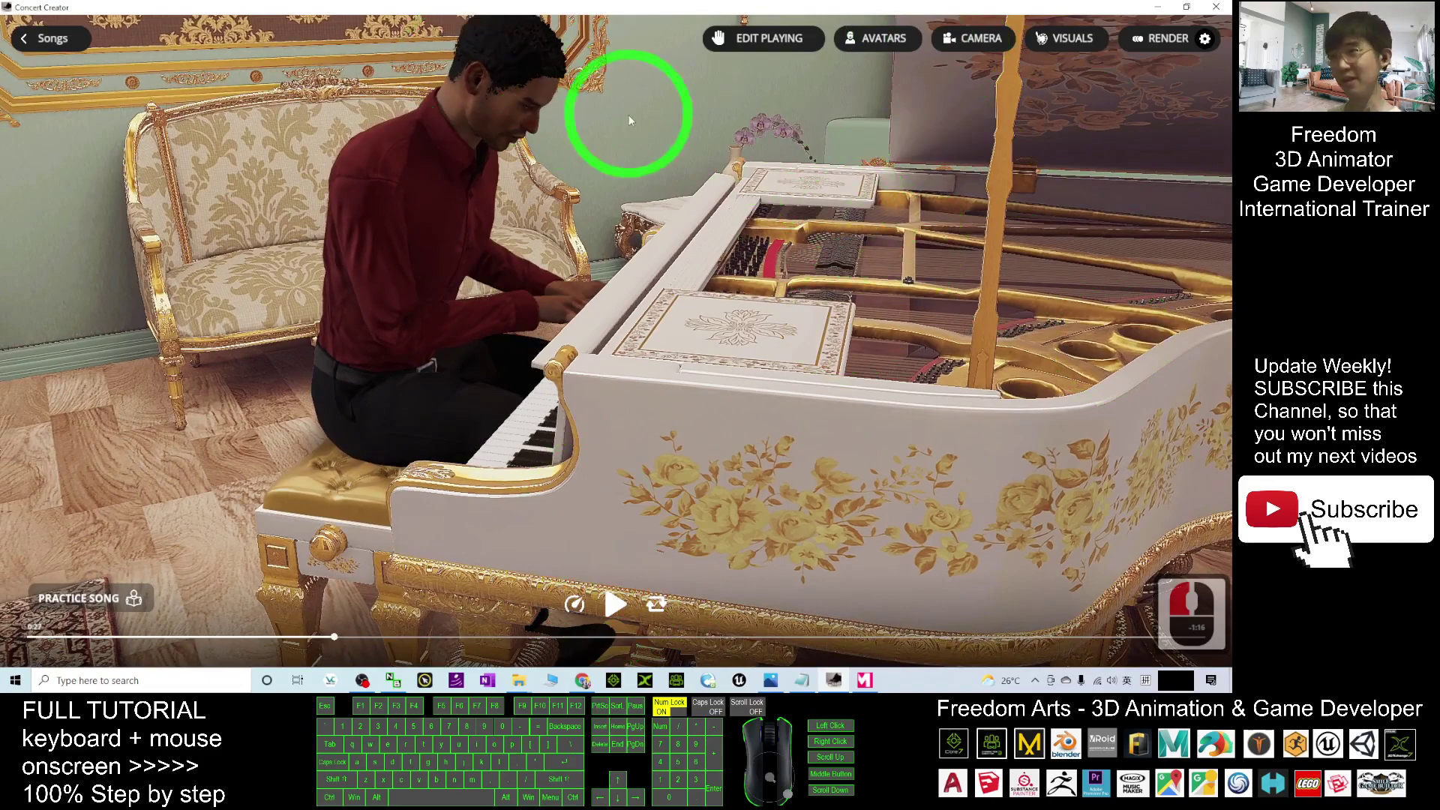
pyautogui.moveTo(682, 322); pyautogui.dragTo(781, 378)
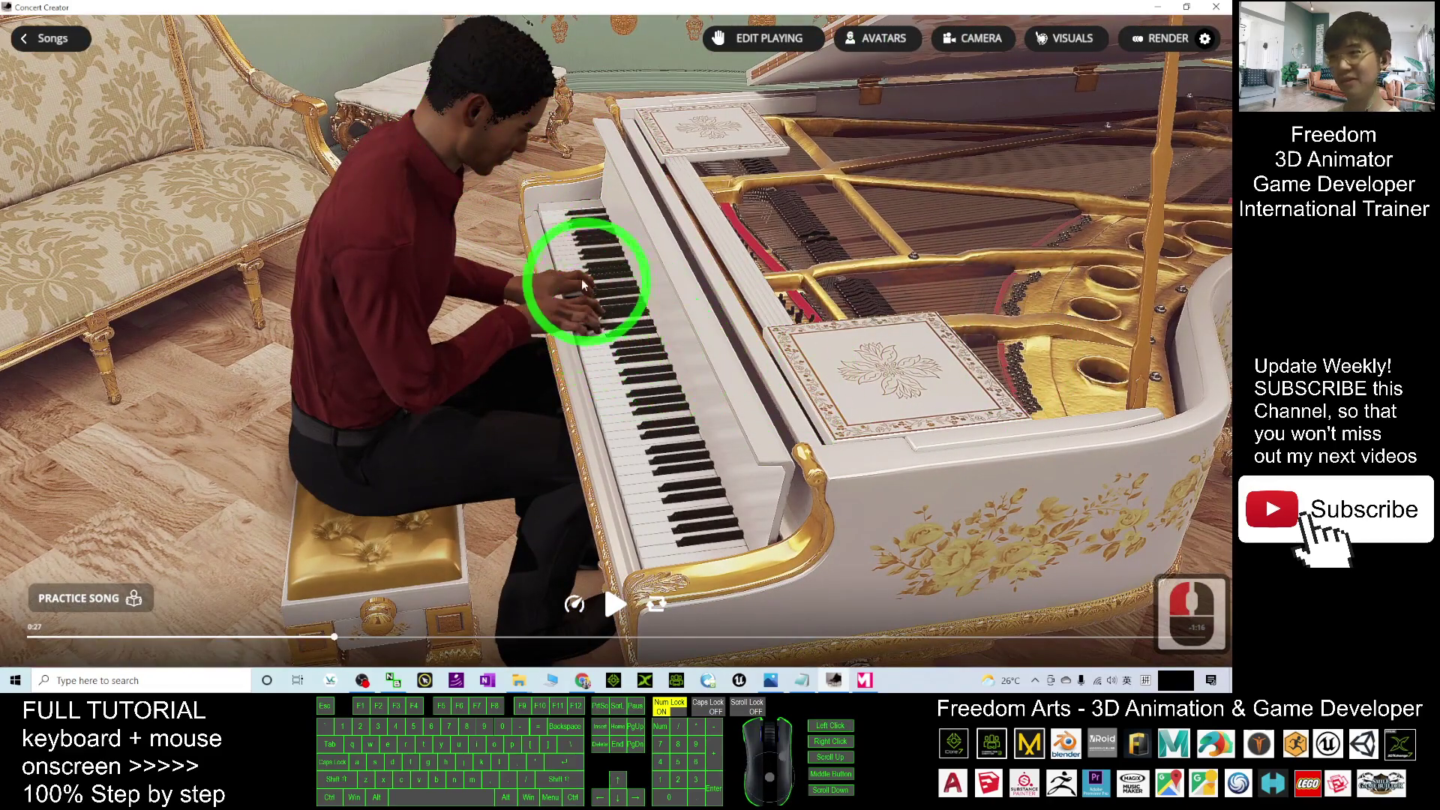
pyautogui.scroll(5, 620, 325)
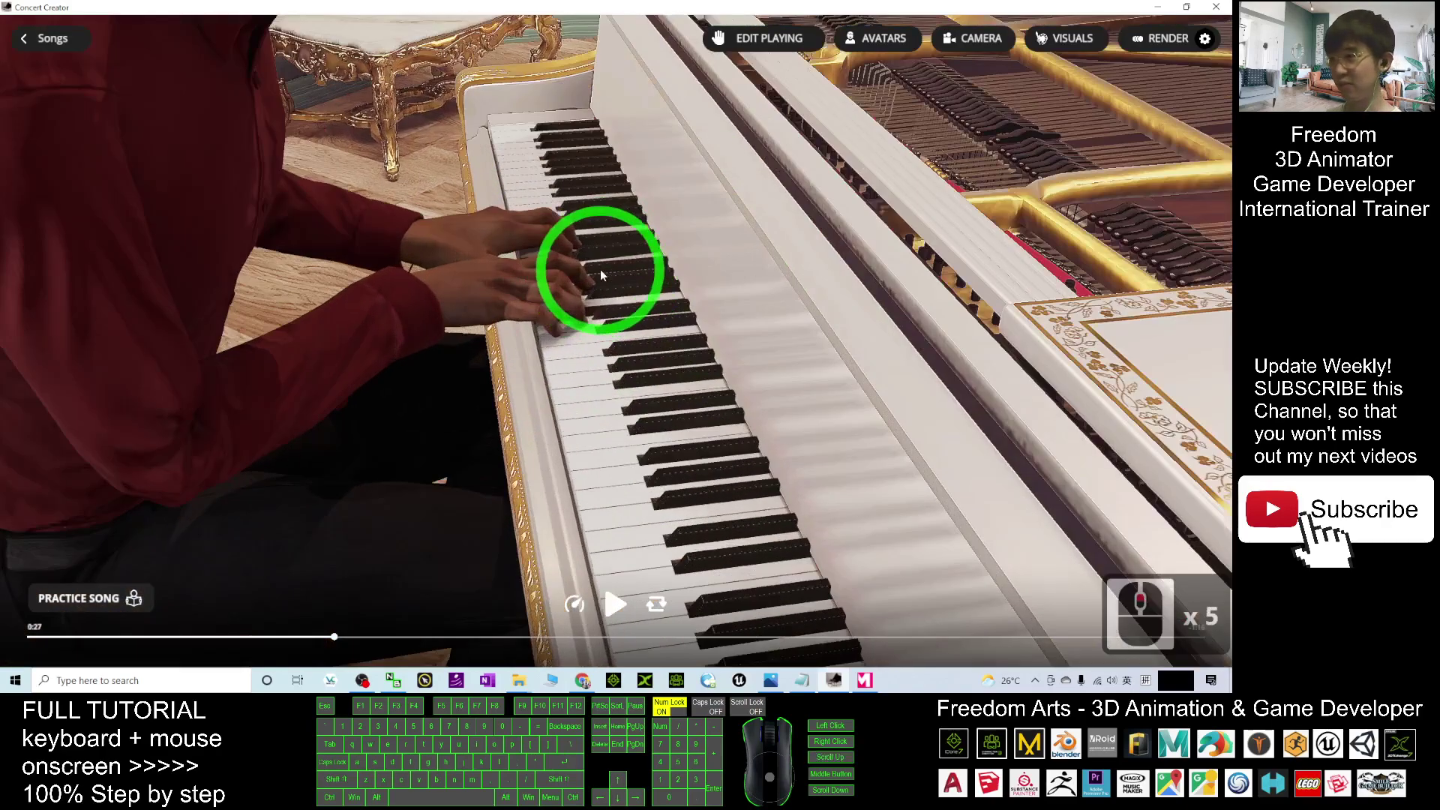
pyautogui.scroll(3, 597, 273)
pyautogui.moveTo(781, 348)
pyautogui.mouseDown()
pyautogui.moveTo(828, 322)
pyautogui.moveTo(569, 251)
pyautogui.mouseUp()
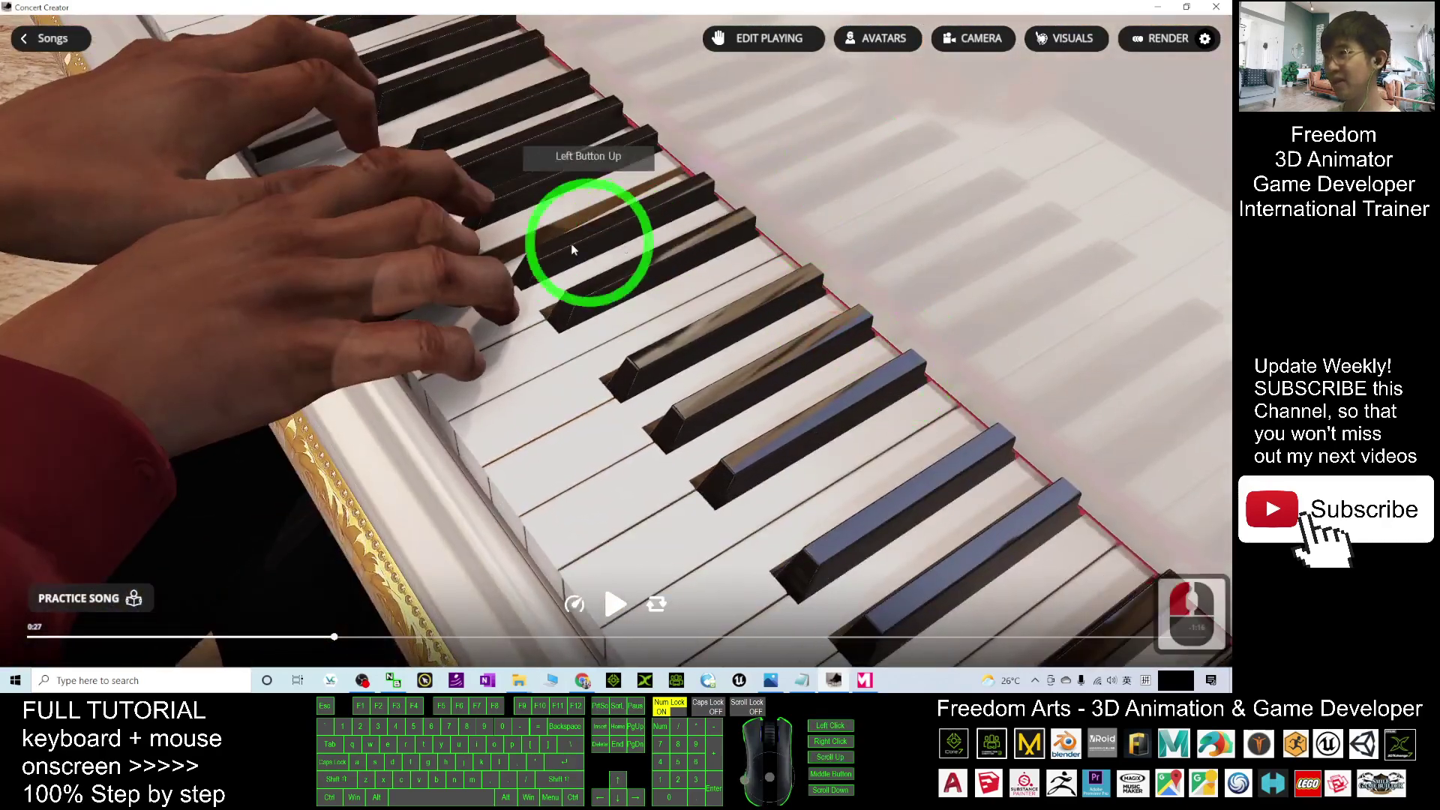
pyautogui.scroll(-7, 887, 256)
pyautogui.scroll(-6, 886, 256)
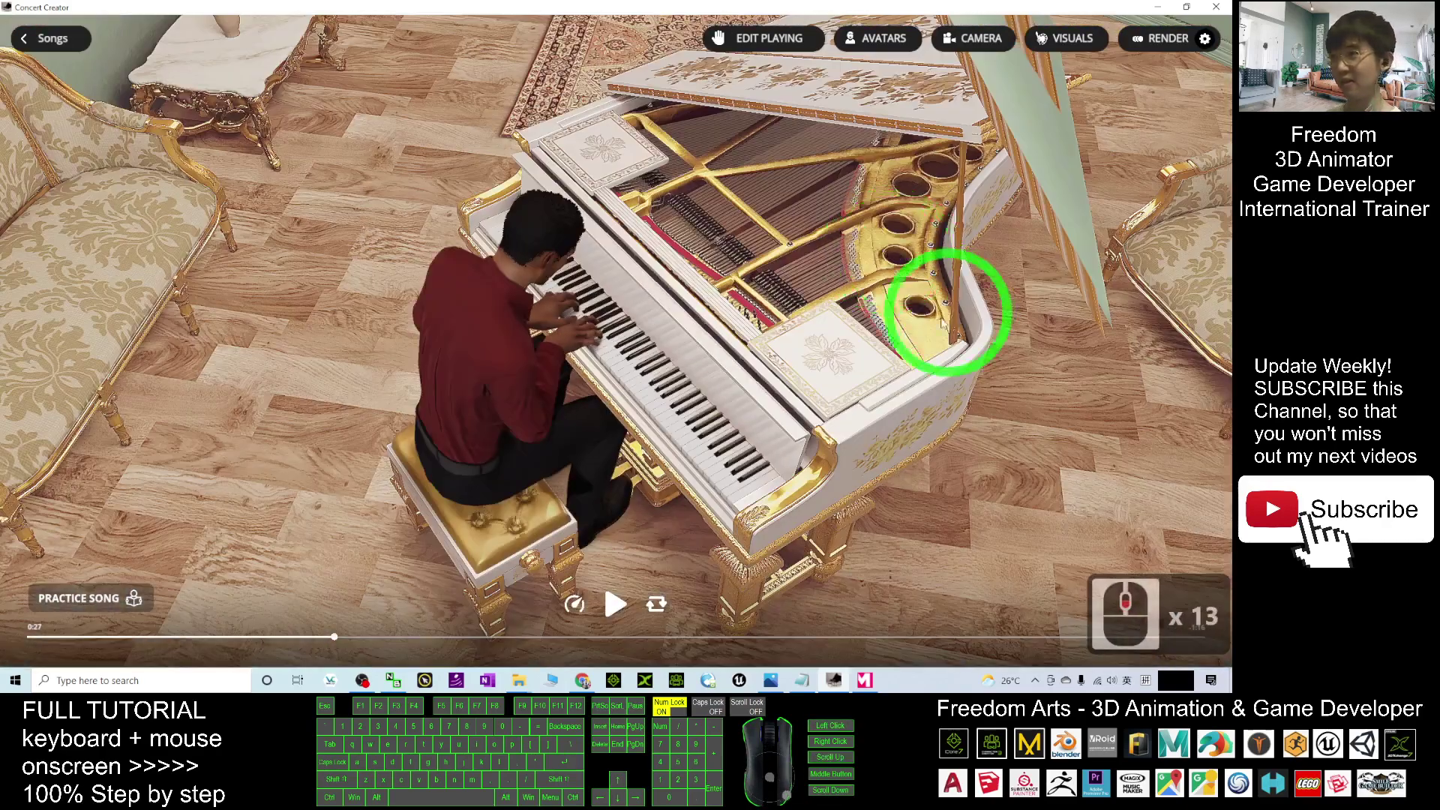
pyautogui.moveTo(933, 322); pyautogui.dragTo(560, 239)
pyautogui.scroll(2, 439, 199)
pyautogui.scroll(4, 452, 144)
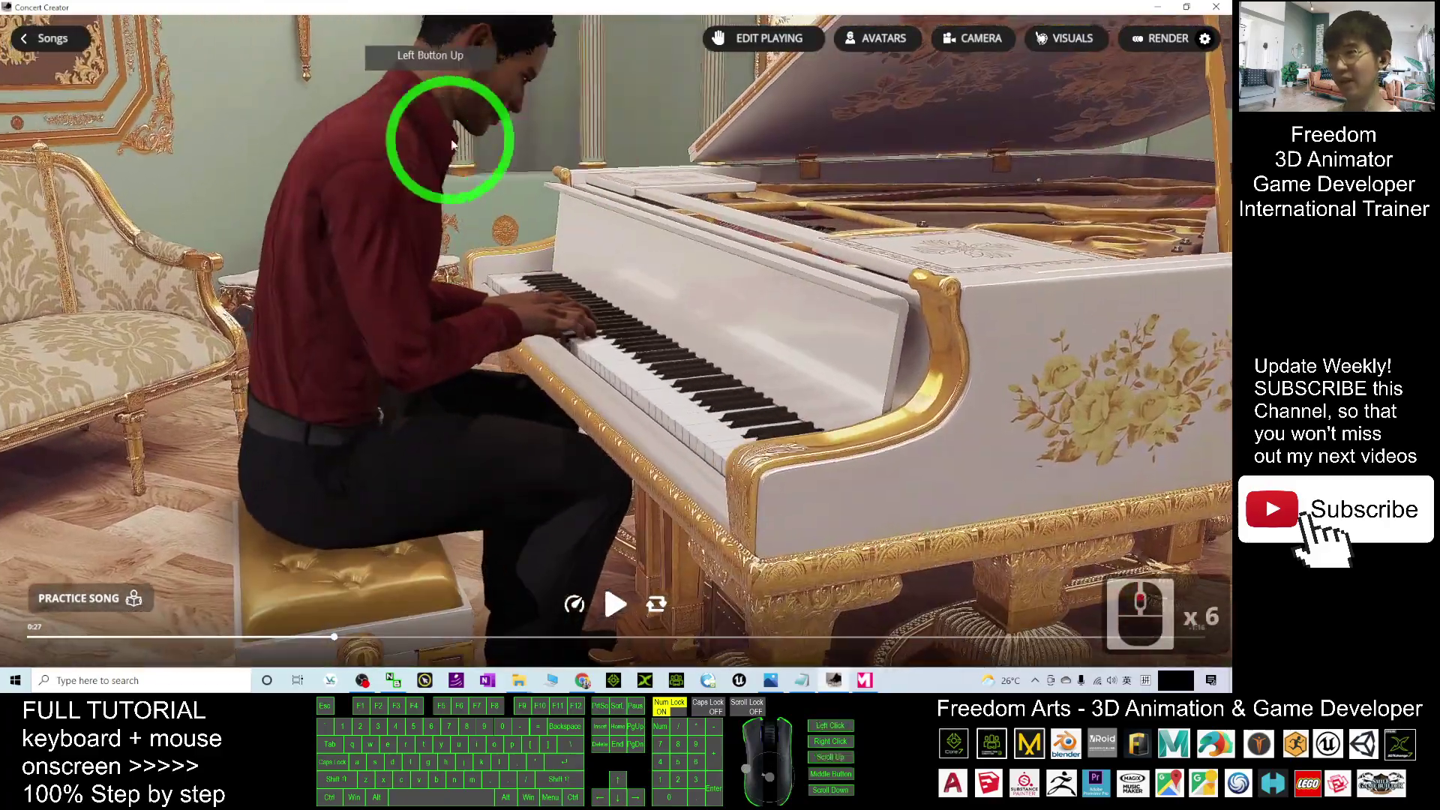
pyautogui.scroll(-3, 772, 226)
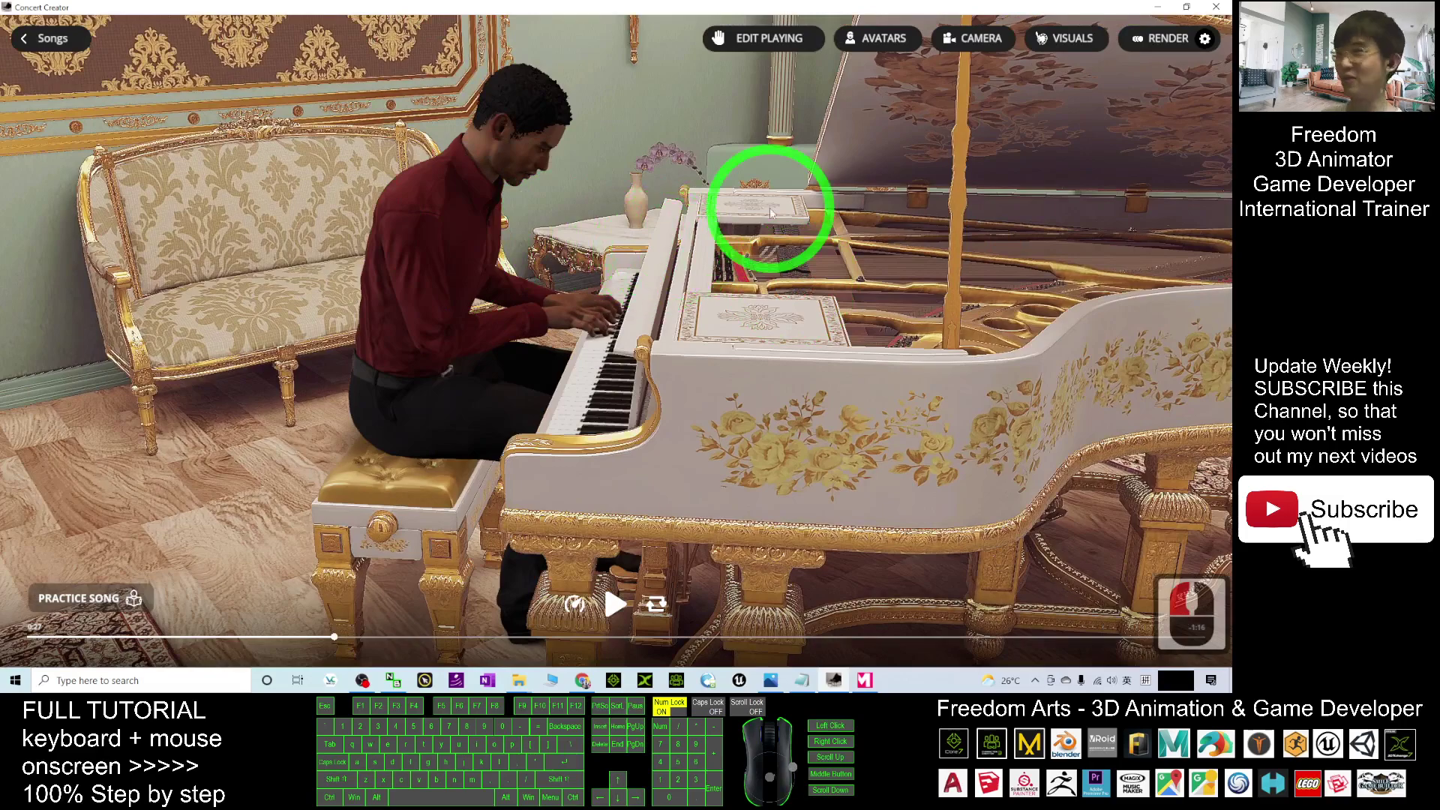
pyautogui.moveTo(823, 412); pyautogui.dragTo(499, 305)
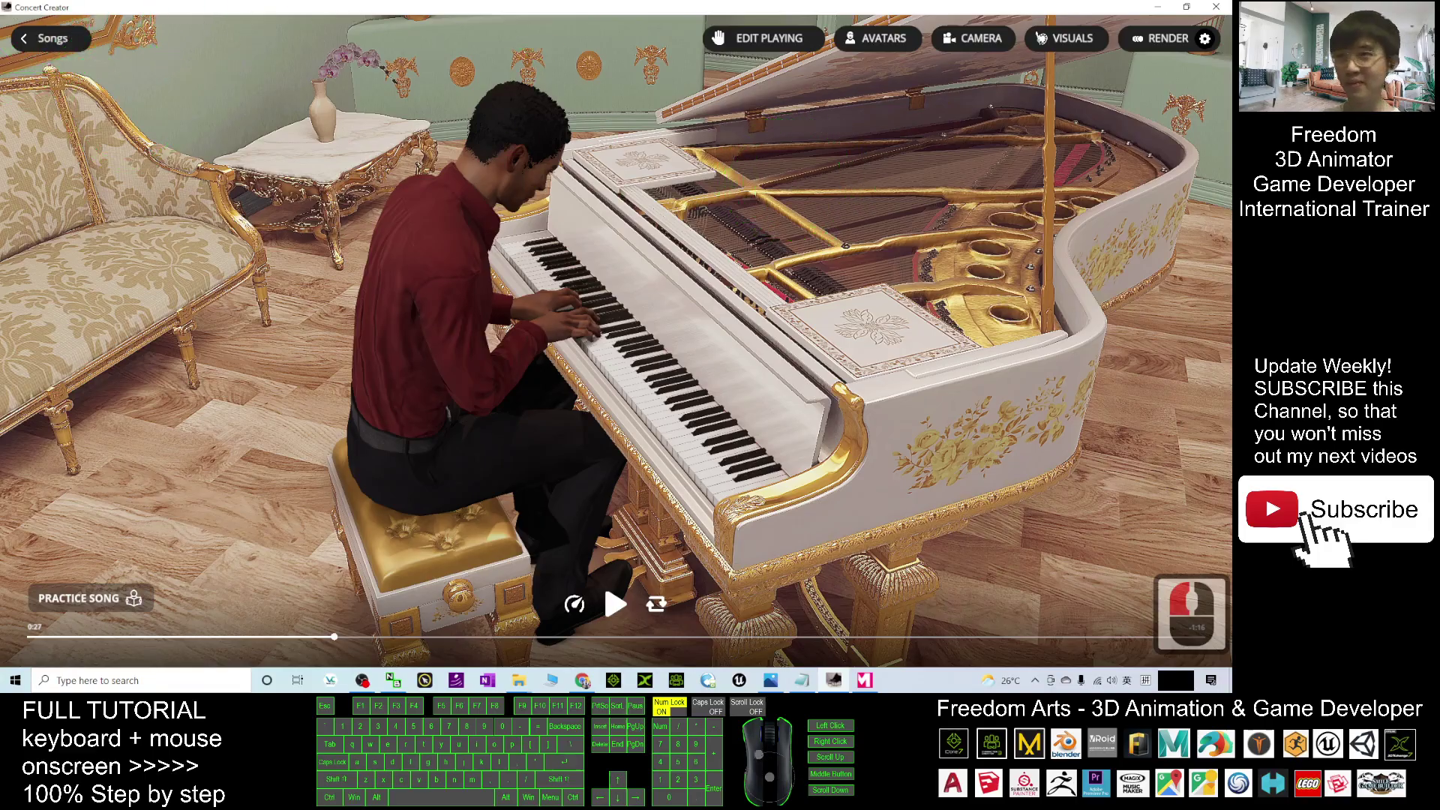
pyautogui.moveTo(876, 355); pyautogui.dragTo(969, 420)
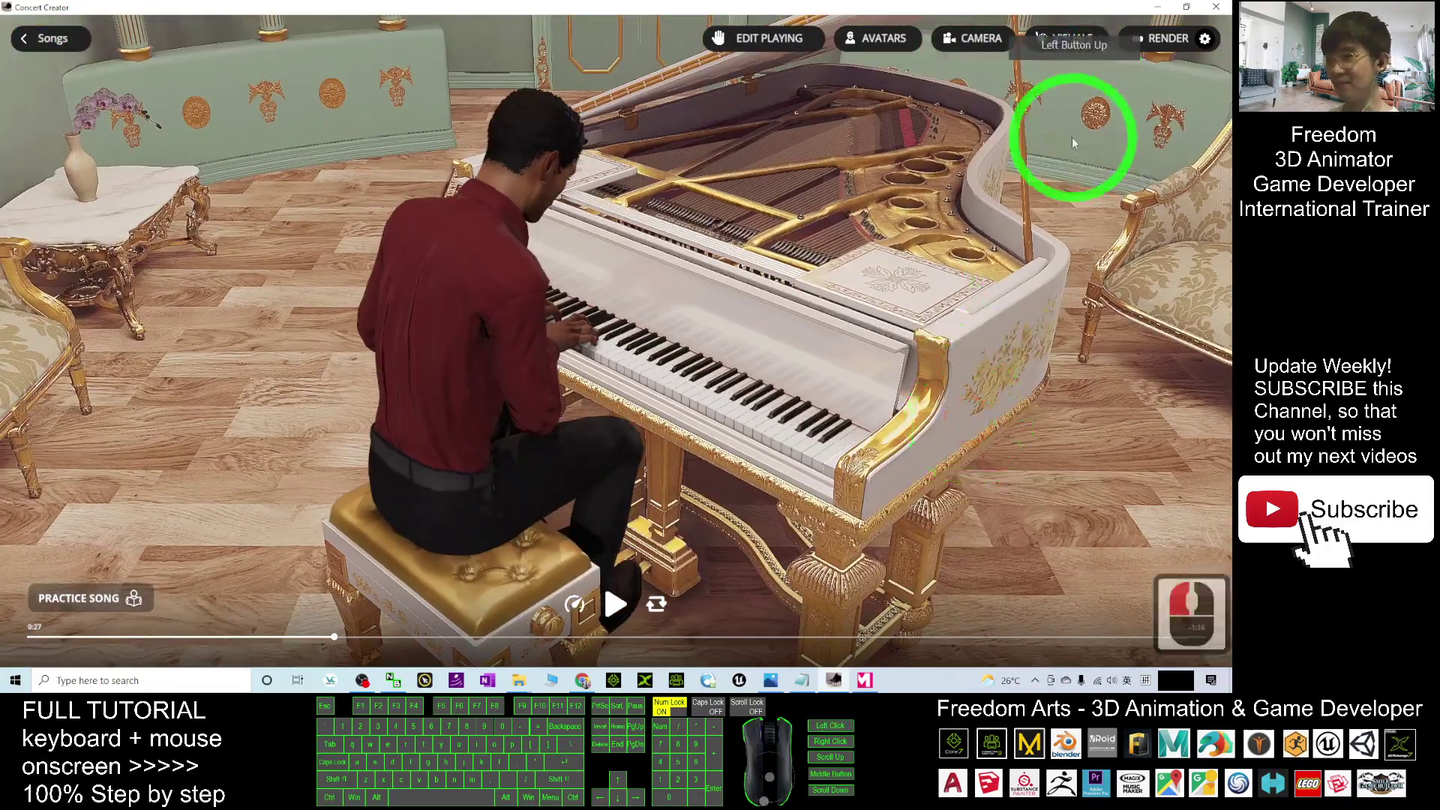
pyautogui.moveTo(1007, 319); pyautogui.dragTo(942, 338)
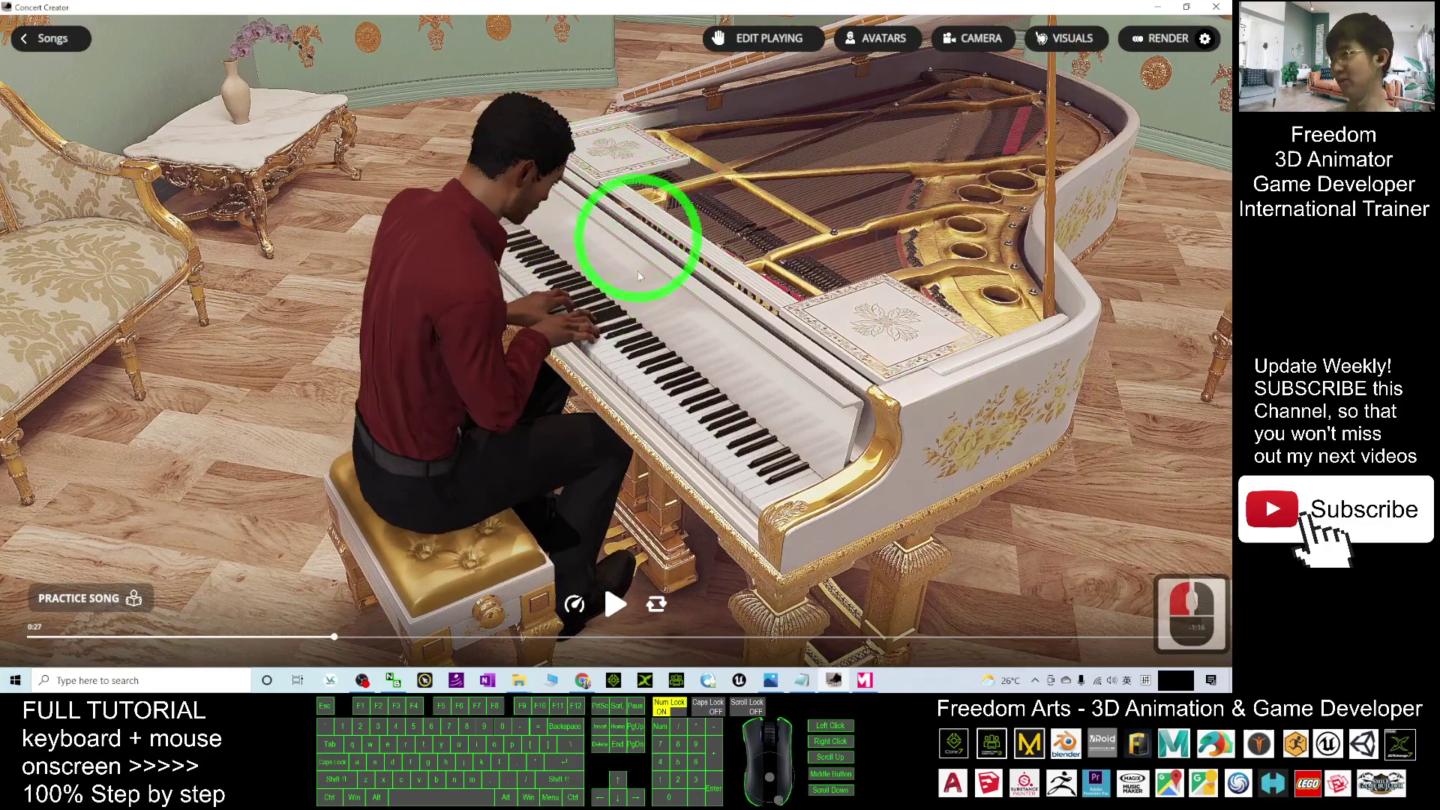
pyautogui.moveTo(852, 232); pyautogui.dragTo(1077, 97)
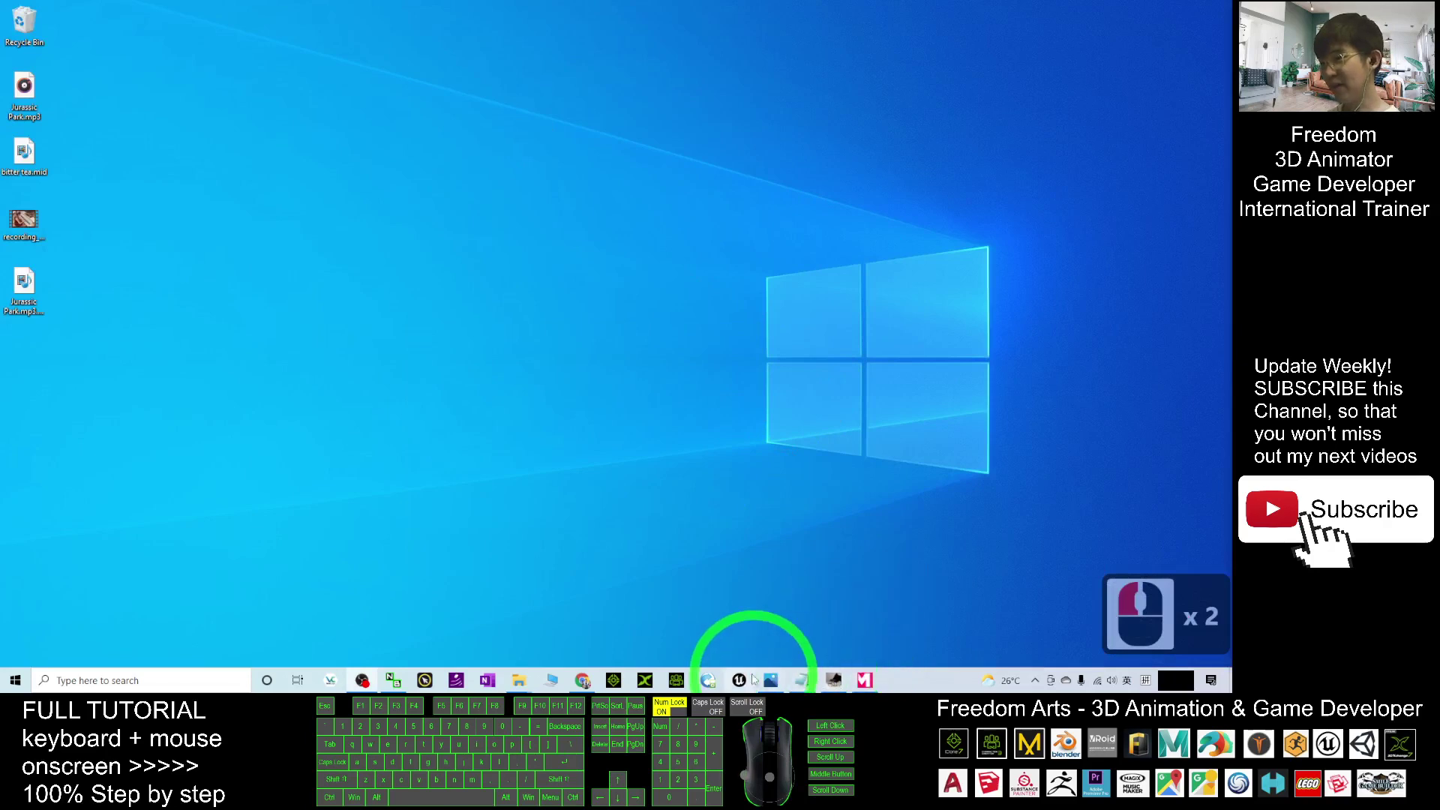
# Use the taskbar to hide Concert Creator, briefly show Music Maker, and return to cover.jpg.
pyautogui.click(770, 679)
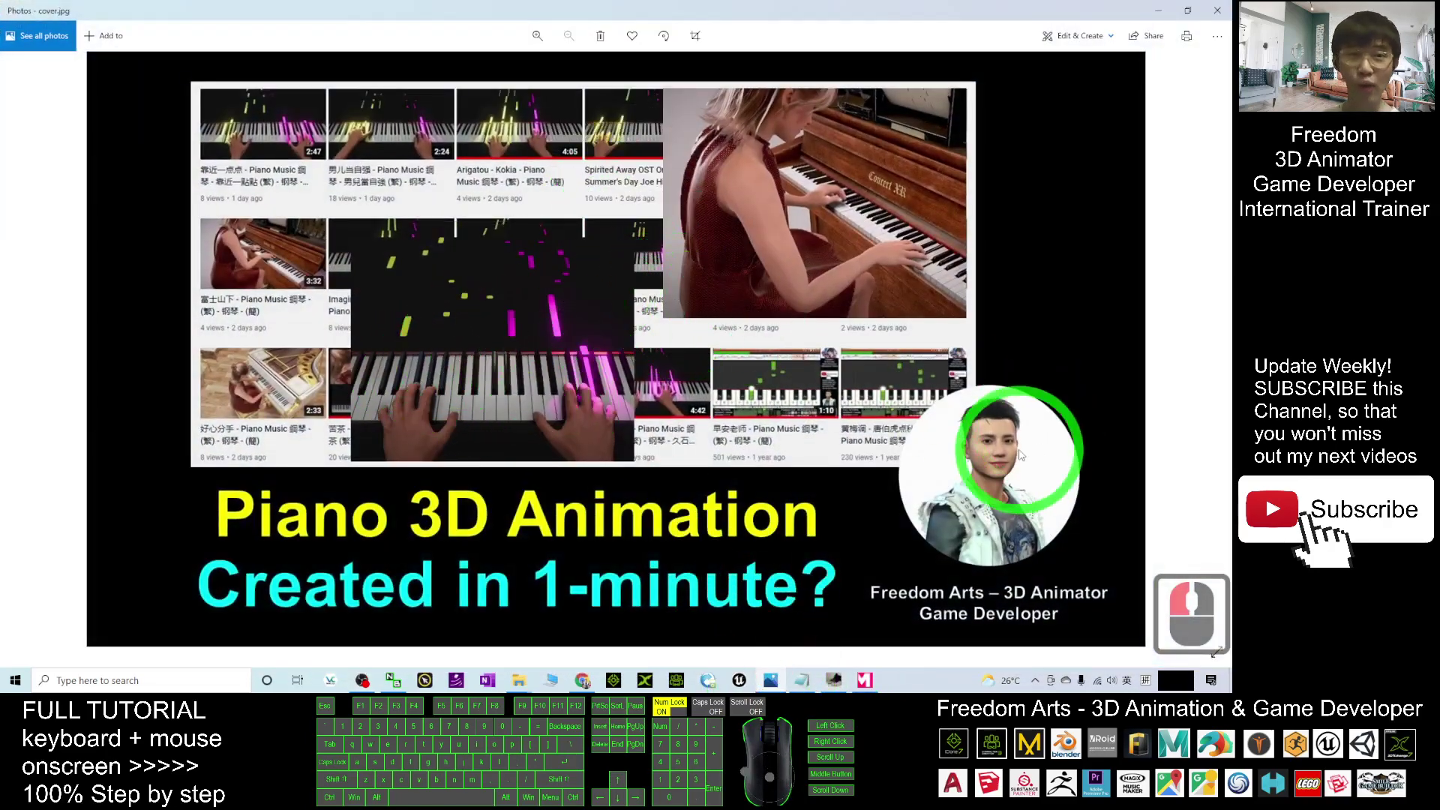
pyautogui.click(832, 679)
pyautogui.click(833, 680)
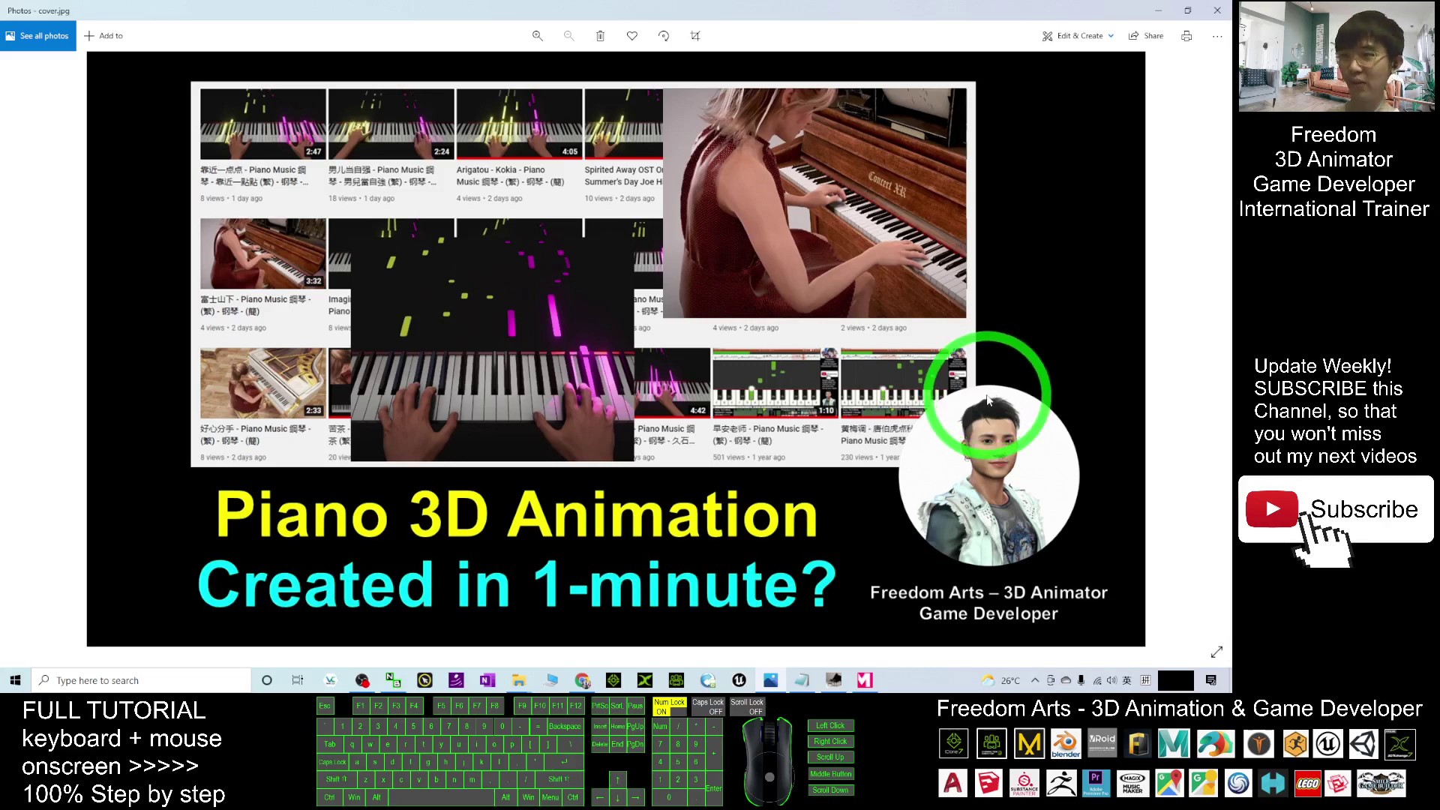
pyautogui.click(870, 690)
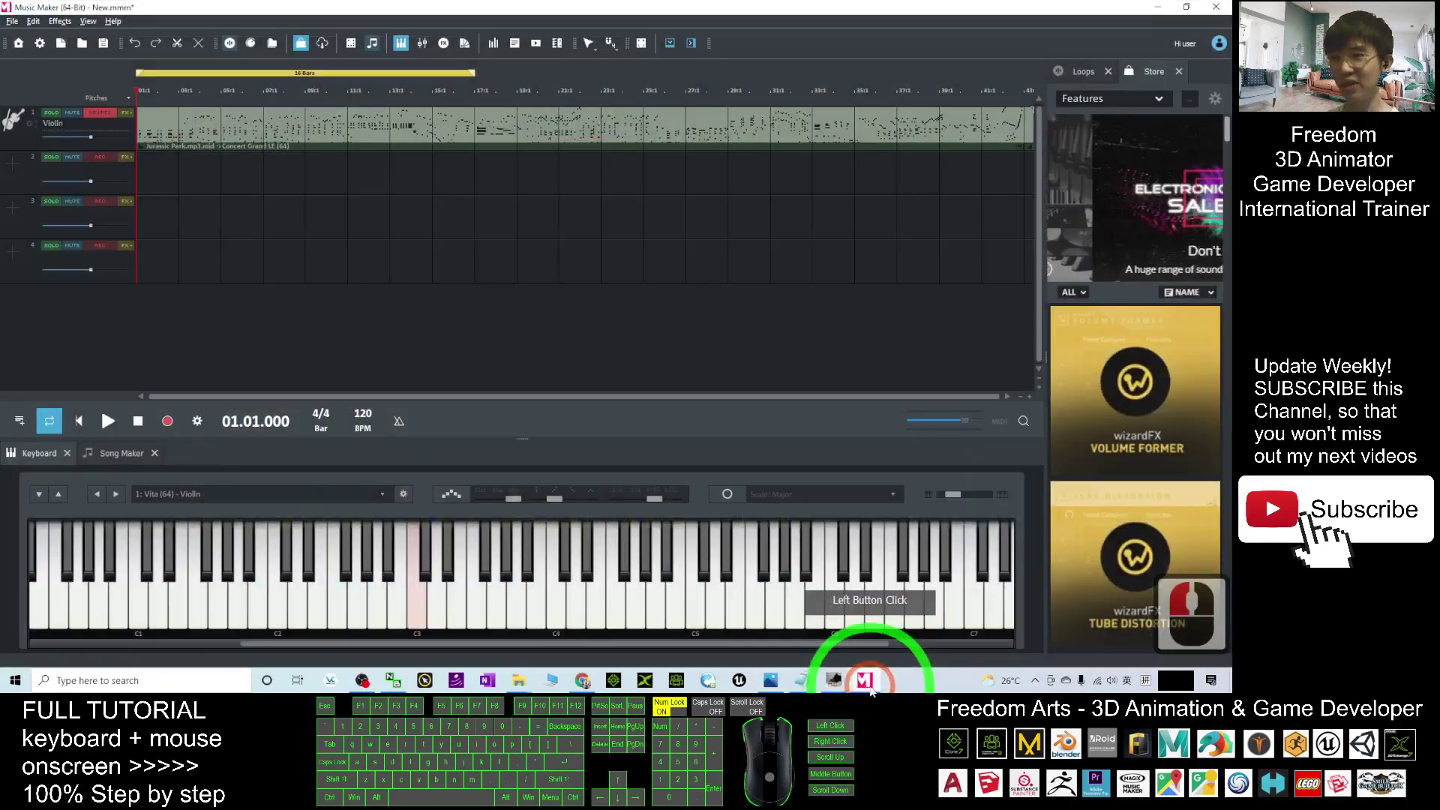
pyautogui.click(869, 689)
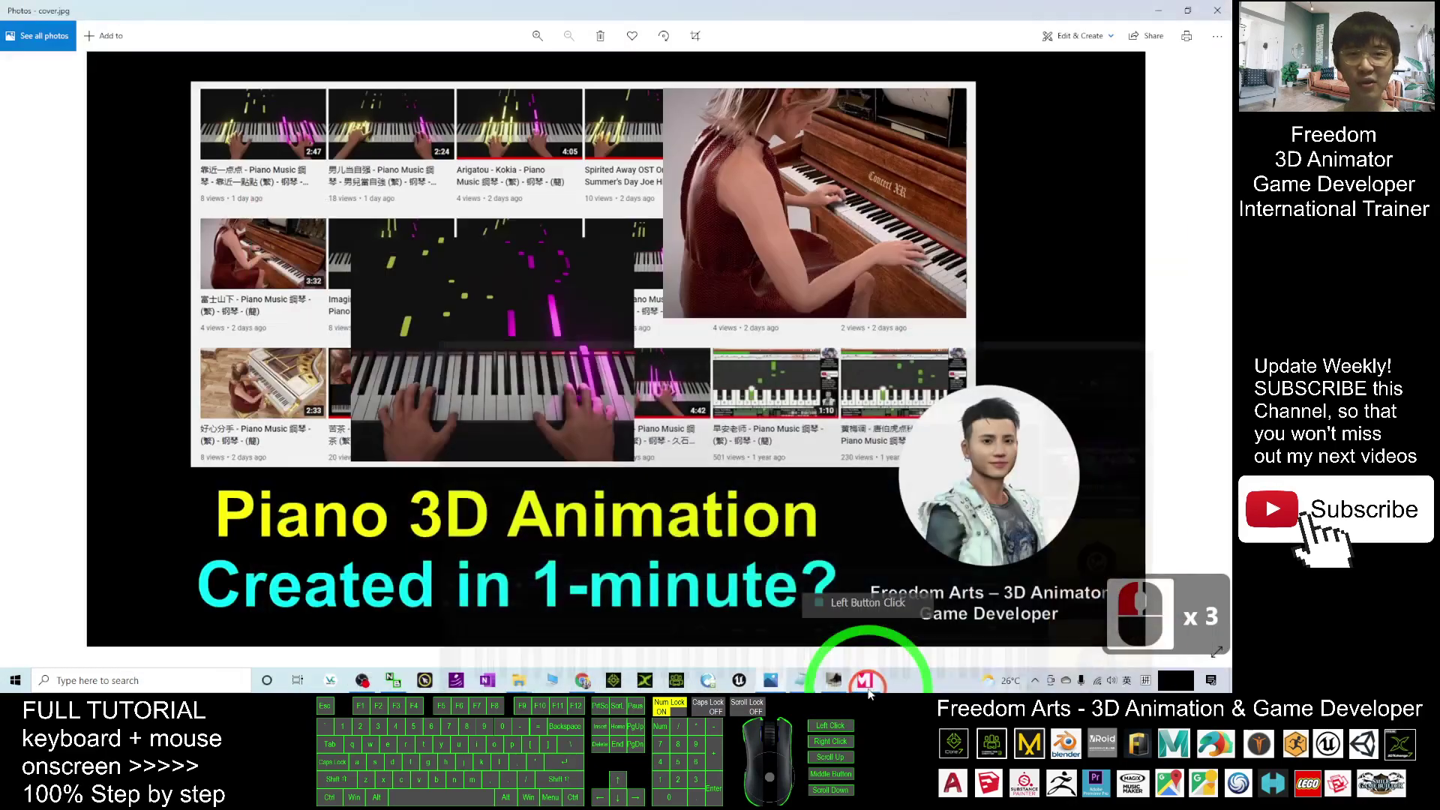